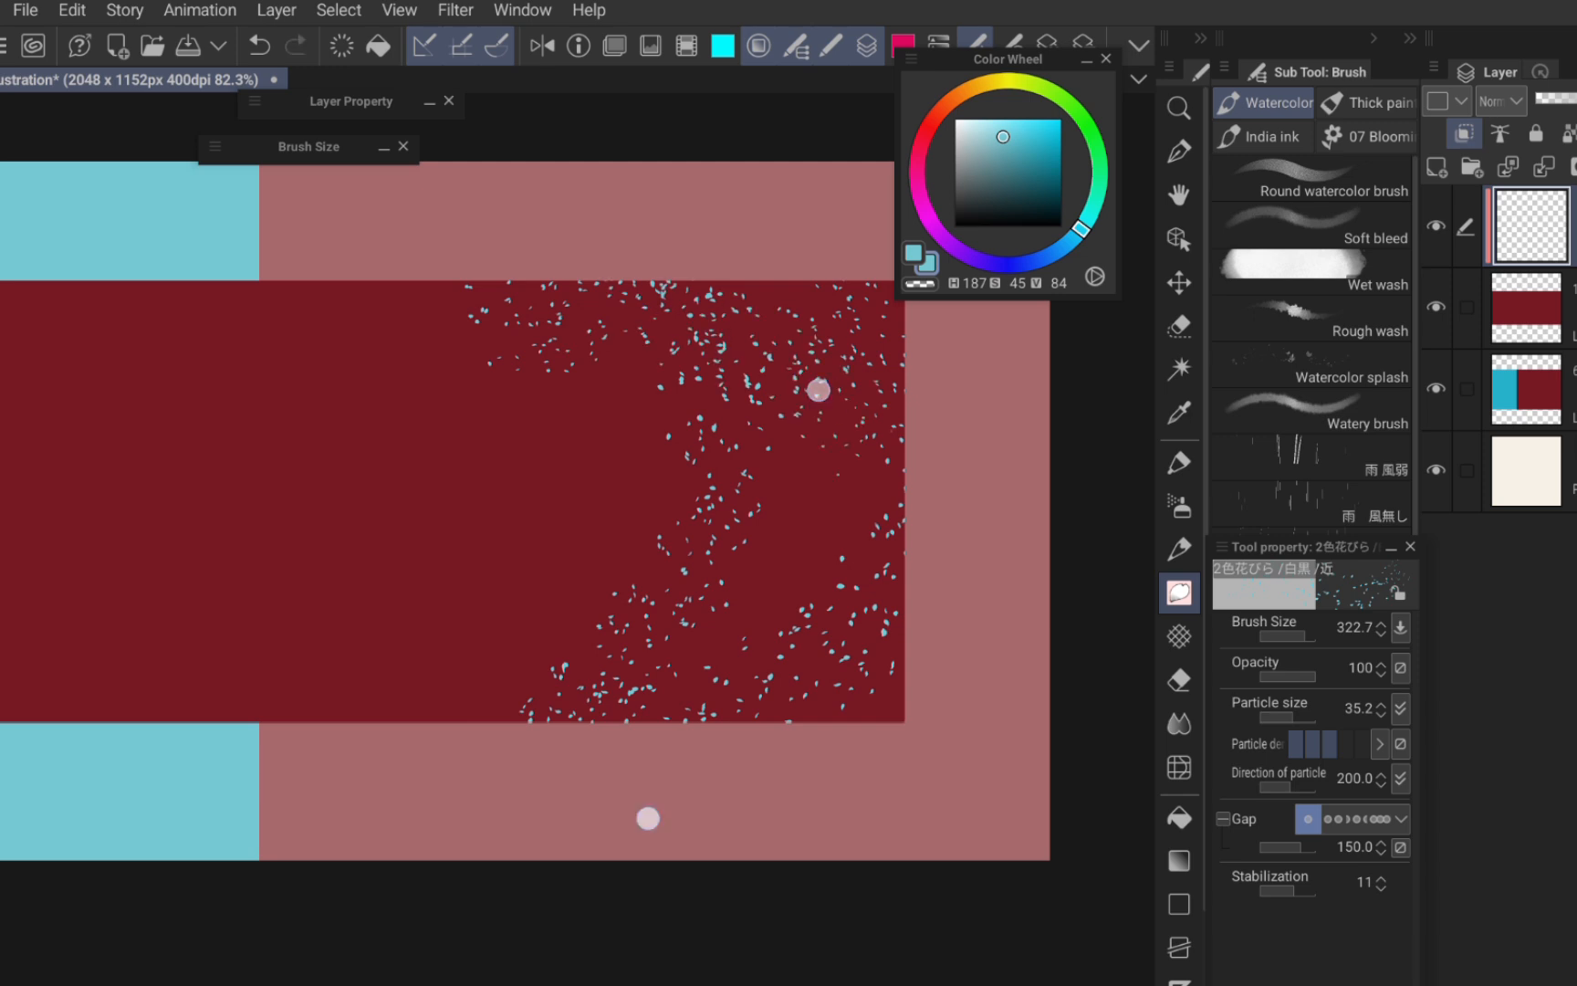
- Set the petal brush size to 168.2 and scatter light blue petals in the red rectangle's upper-right and lower-right corners
key("ctrl+z")
mouse_move(1312, 636)
left_mouse_down()
mouse_move(1330, 632)
mouse_move(1302, 637)
left_mouse_up()
mouse_move(521, 271)
left_mouse_down()
mouse_move(589, 302)
mouse_move(925, 593)
mouse_move(649, 787)
mouse_move(873, 398)
mouse_move(677, 274)
mouse_move(748, 492)
left_mouse_up()
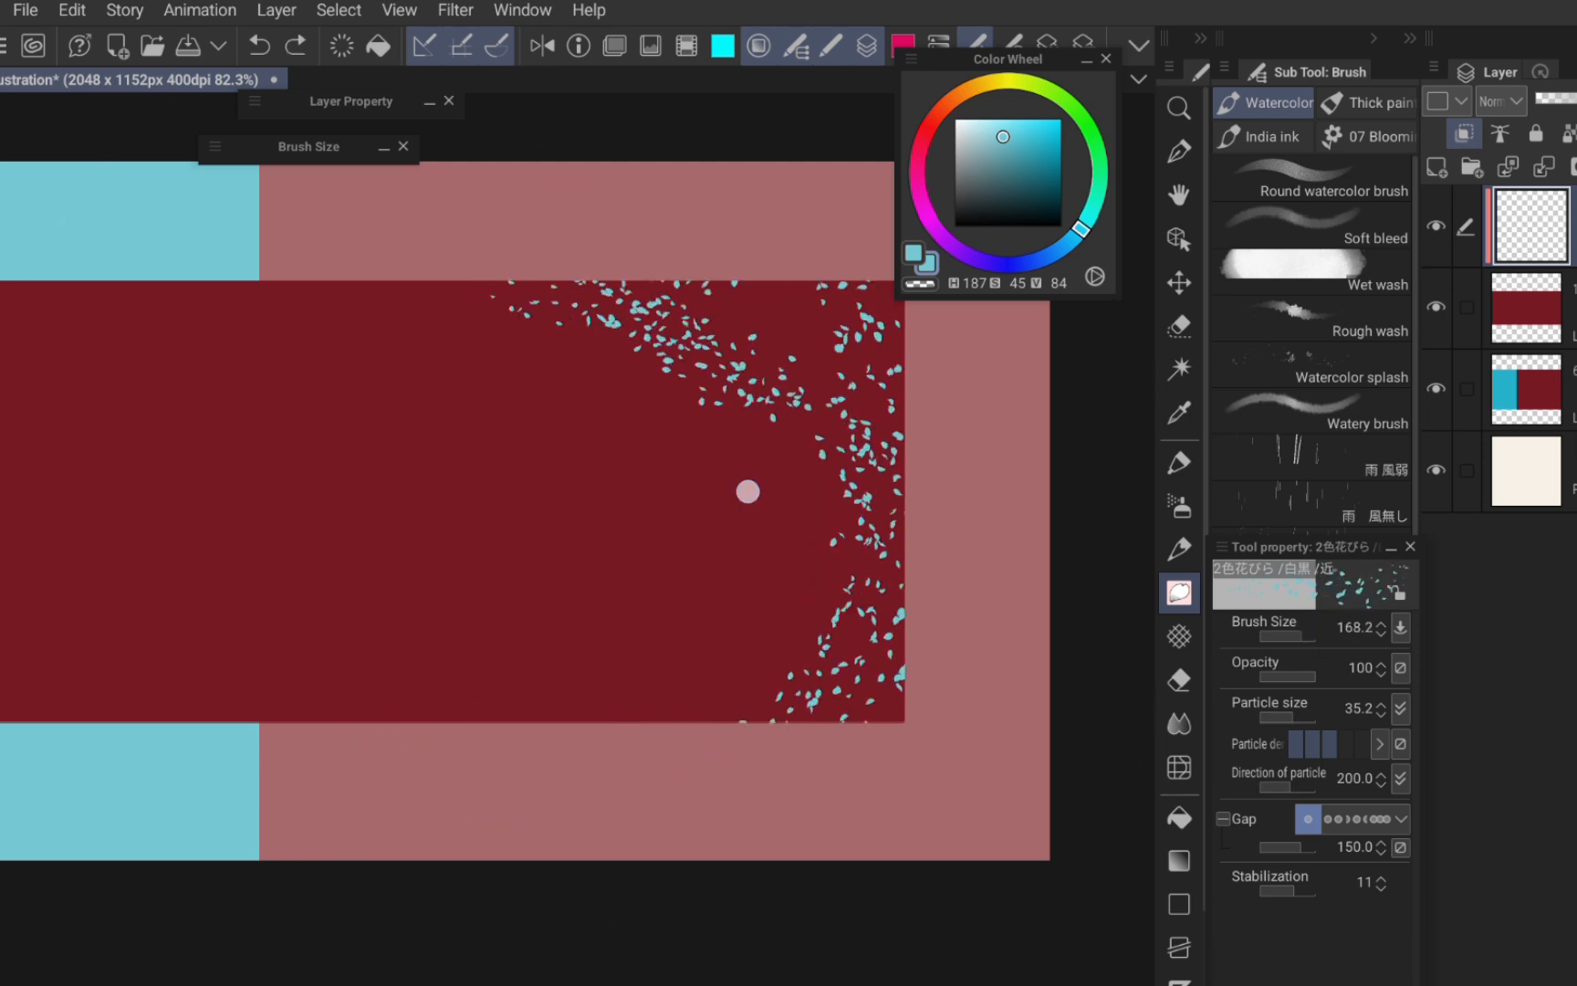
left_click_drag(551, 796, 777, 273)
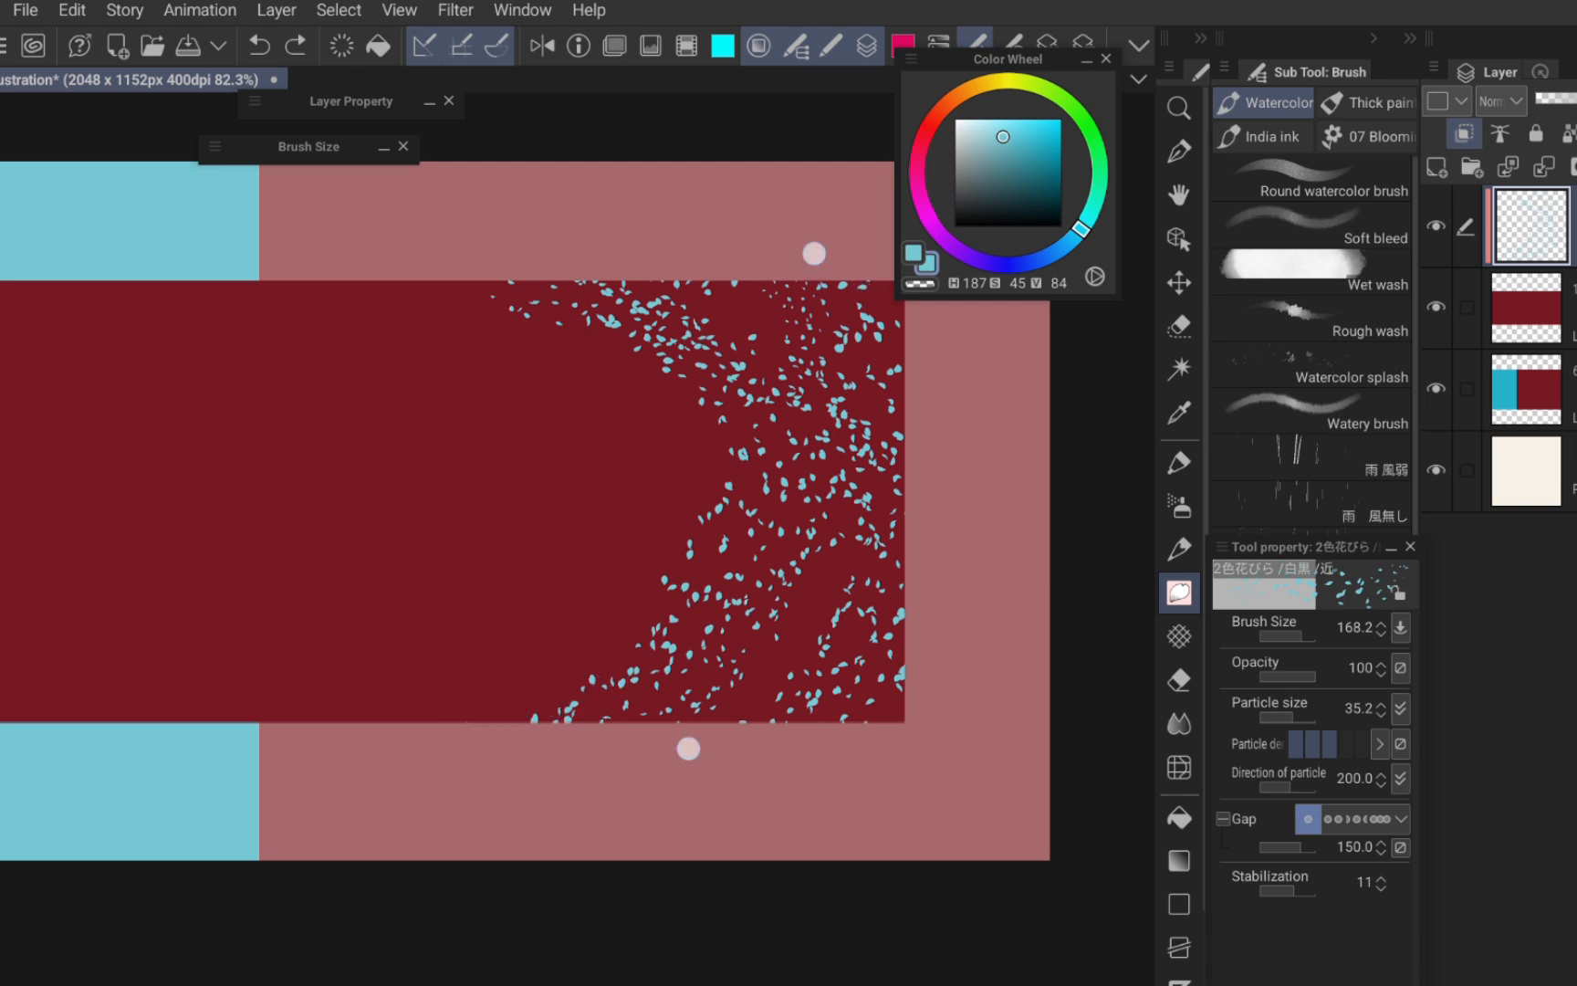
key("ctrl+z")
mouse_move(686, 277)
left_mouse_down()
mouse_move(932, 429)
mouse_move(769, 738)
left_mouse_up()
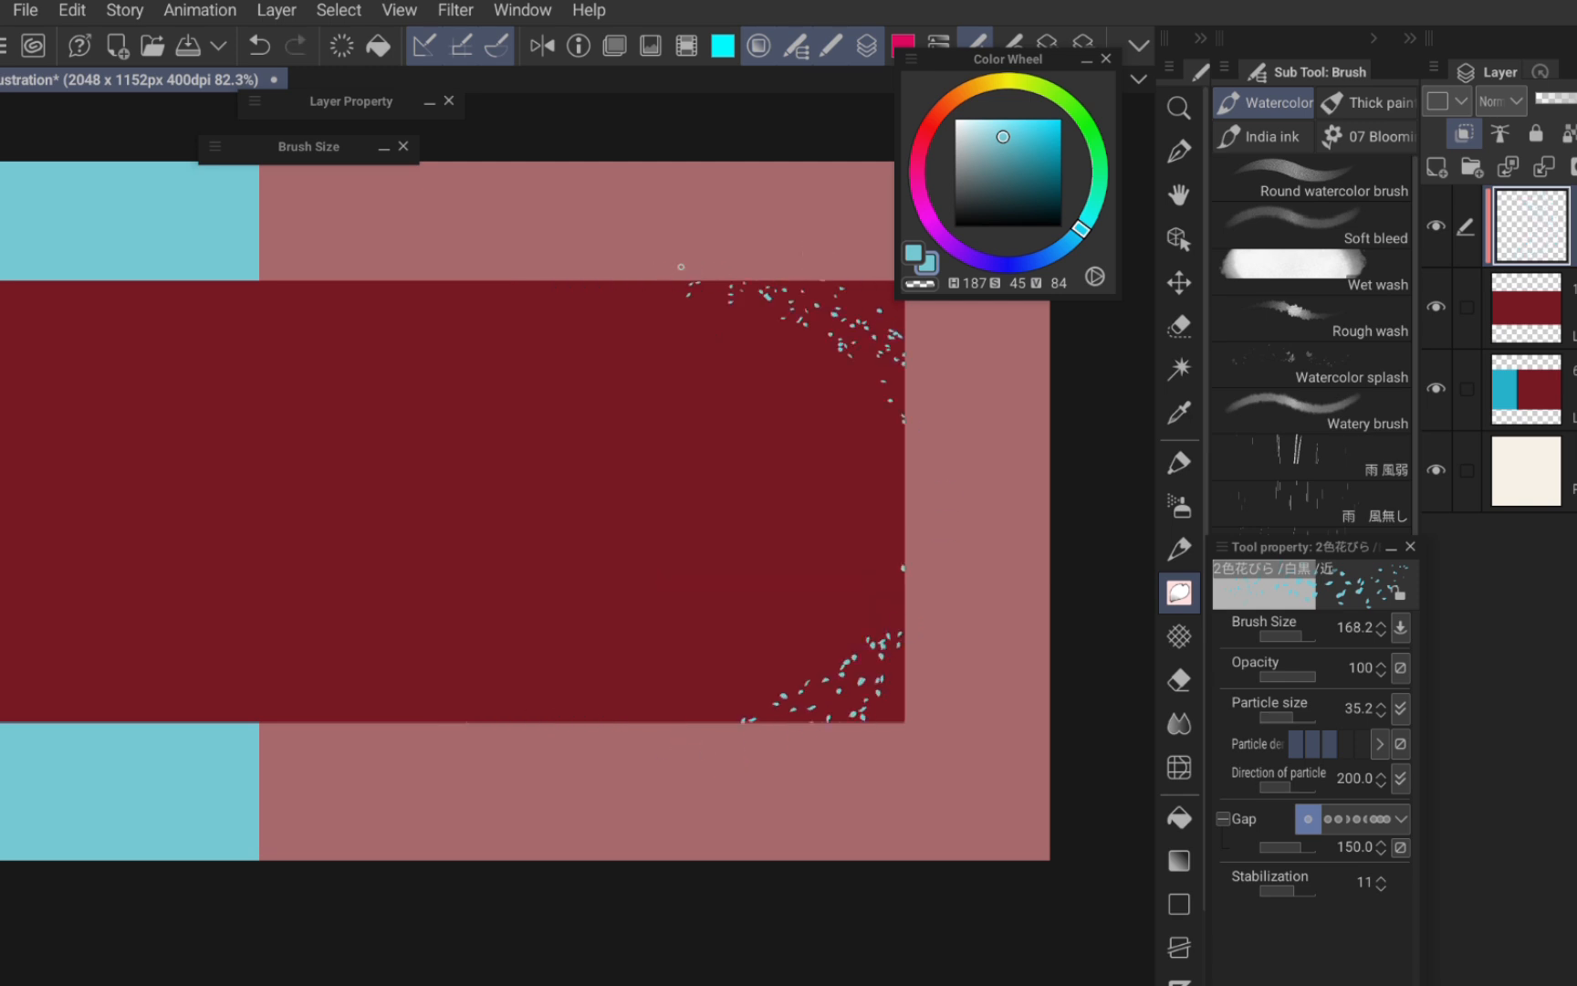
left_click_drag(902, 602, 858, 721)
key("ctrl+z")
left_click_drag(814, 389, 762, 716)
key("ctrl+z")
- Scatter small petals sparsely across the right half of the red rectangle, using brush sizes 367.6, 250 and 600
mouse_move(1320, 616)
left_mouse_down()
mouse_move(1341, 630)
mouse_move(1305, 634)
left_mouse_up()
left_click(861, 506)
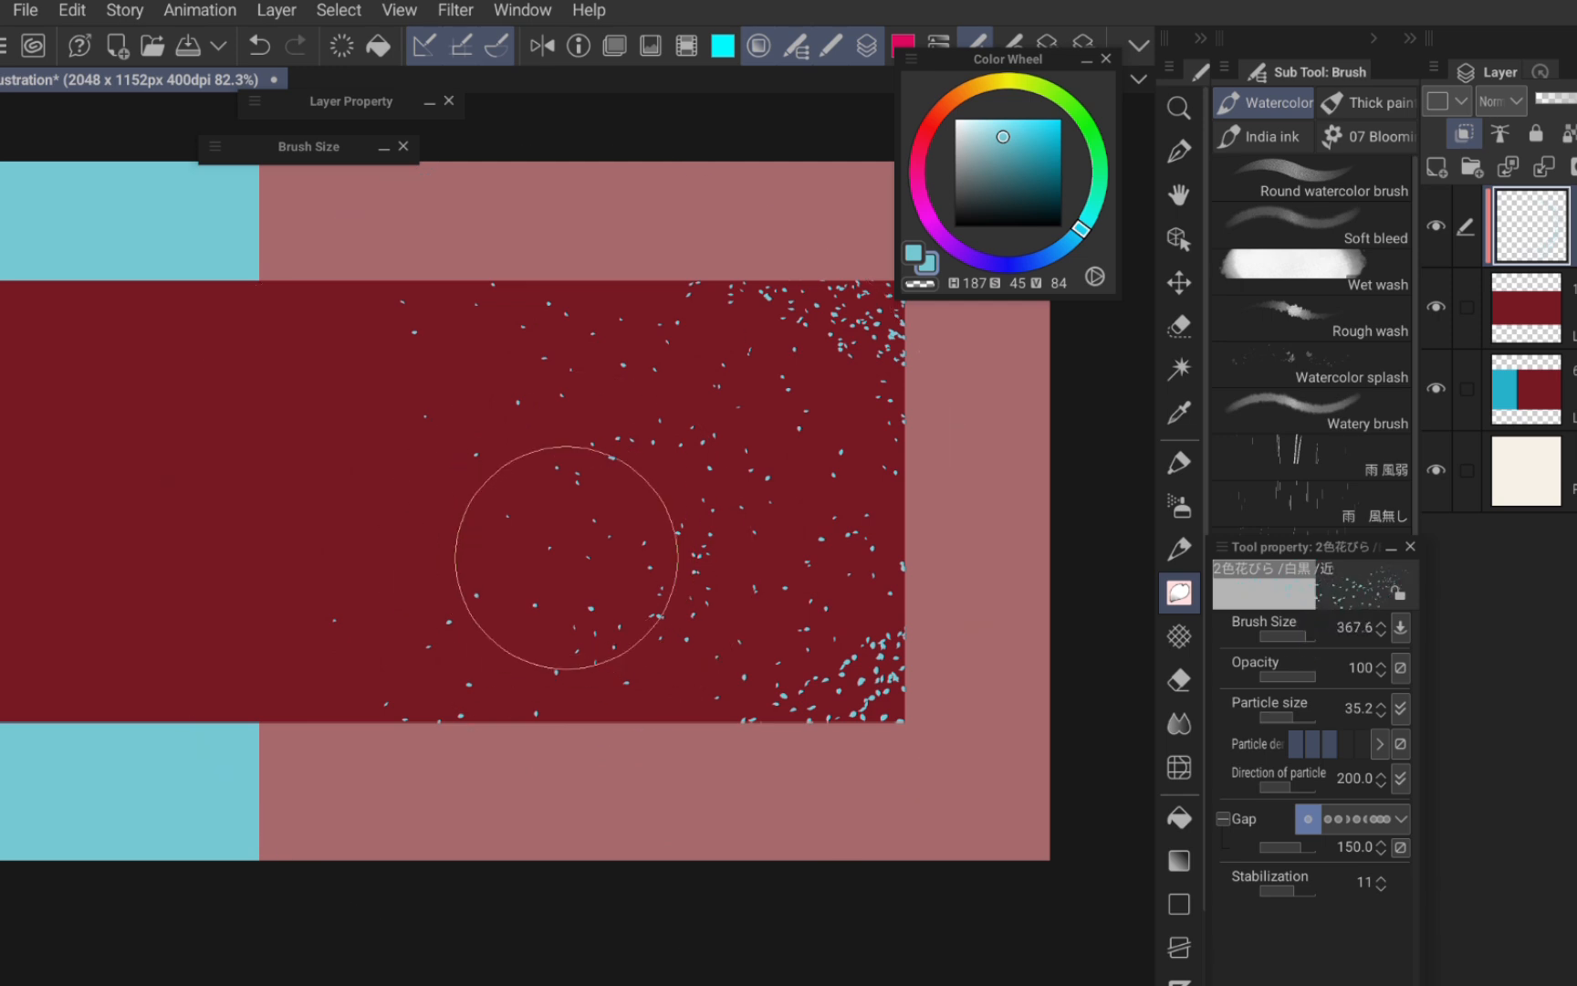
left_click(383, 147)
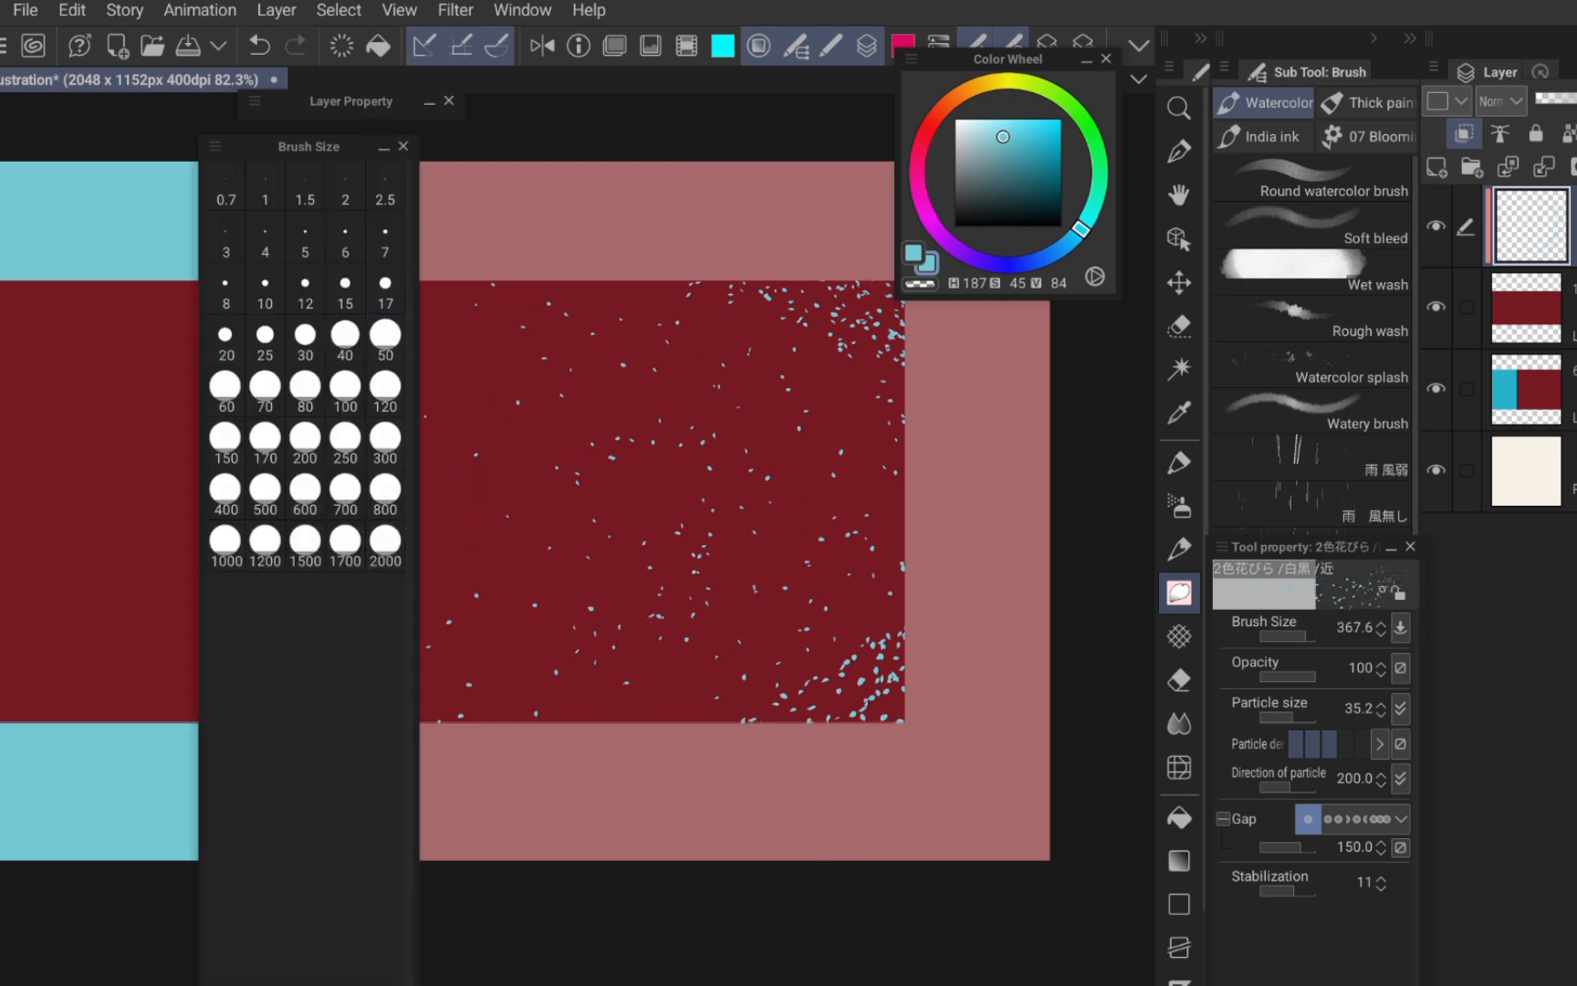
left_click(345, 440)
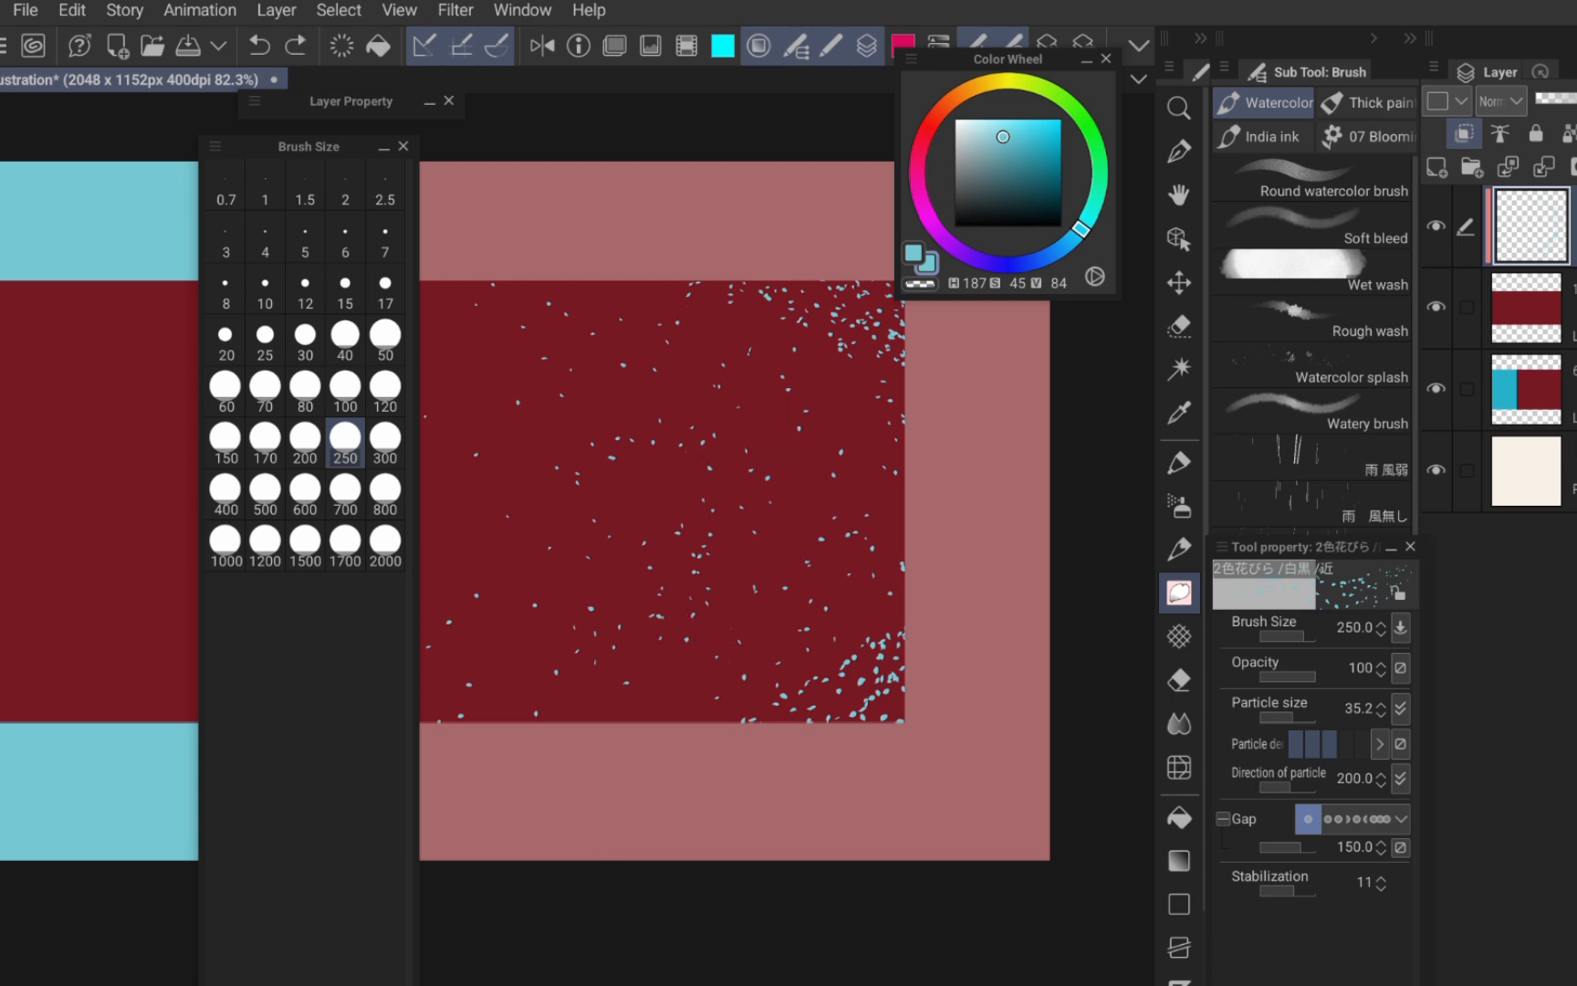
left_click(304, 490)
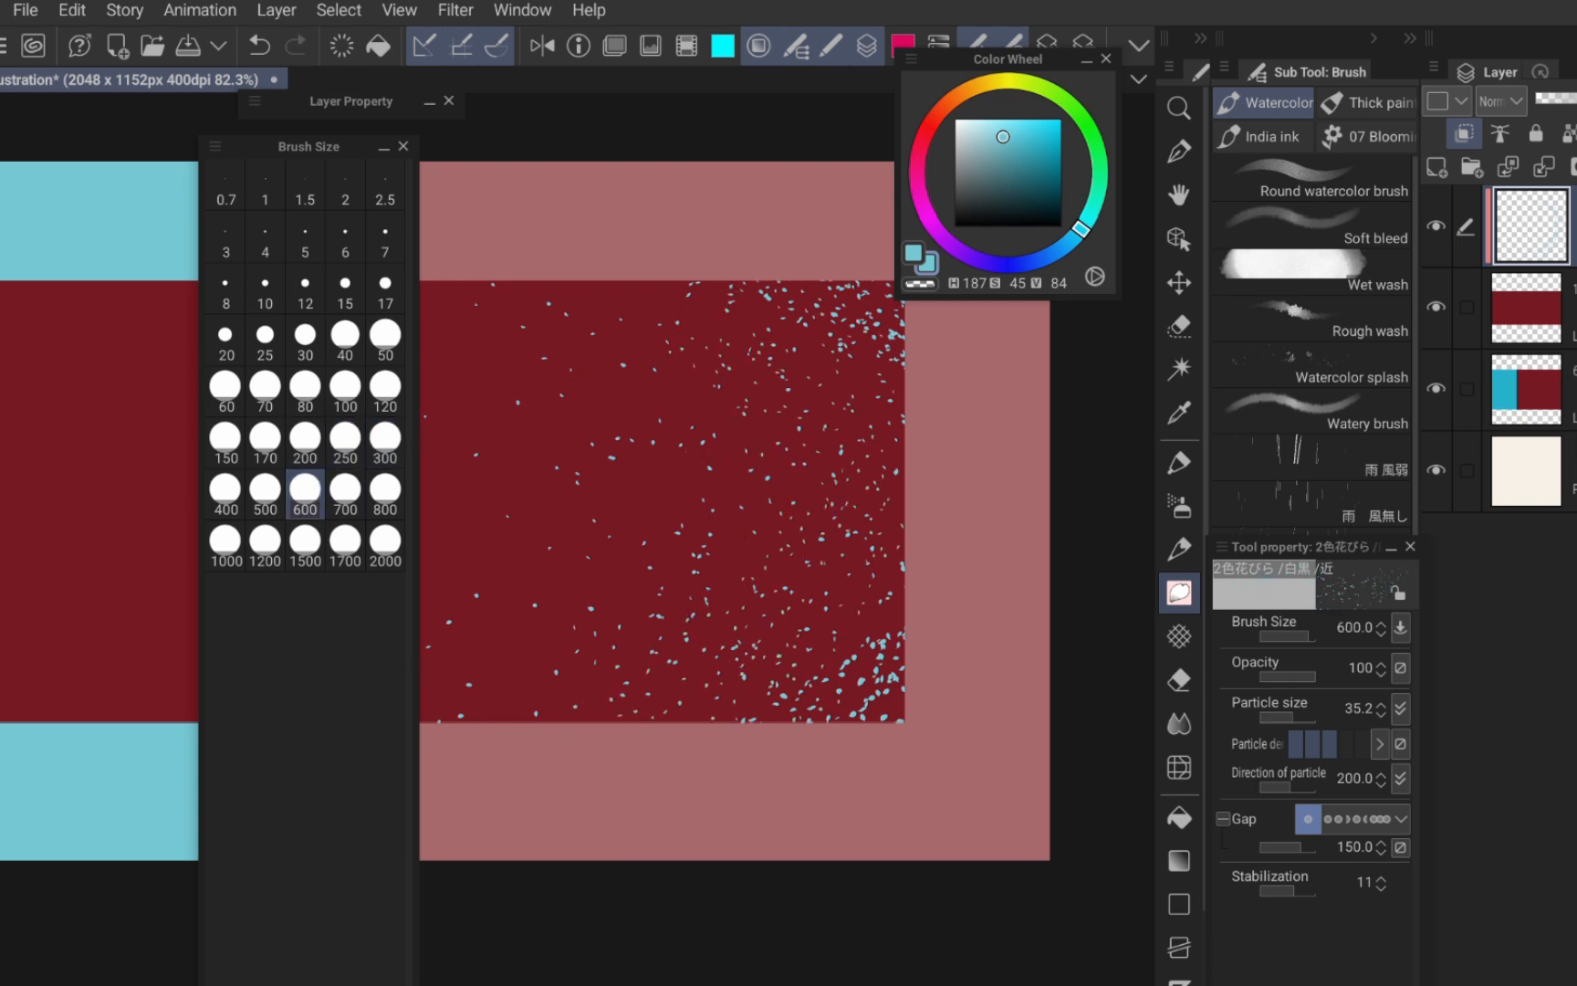
- Set the petal brush's particle size to 52.1 and its brush size to 600, and add more petals near the upper right
left_click(305, 439)
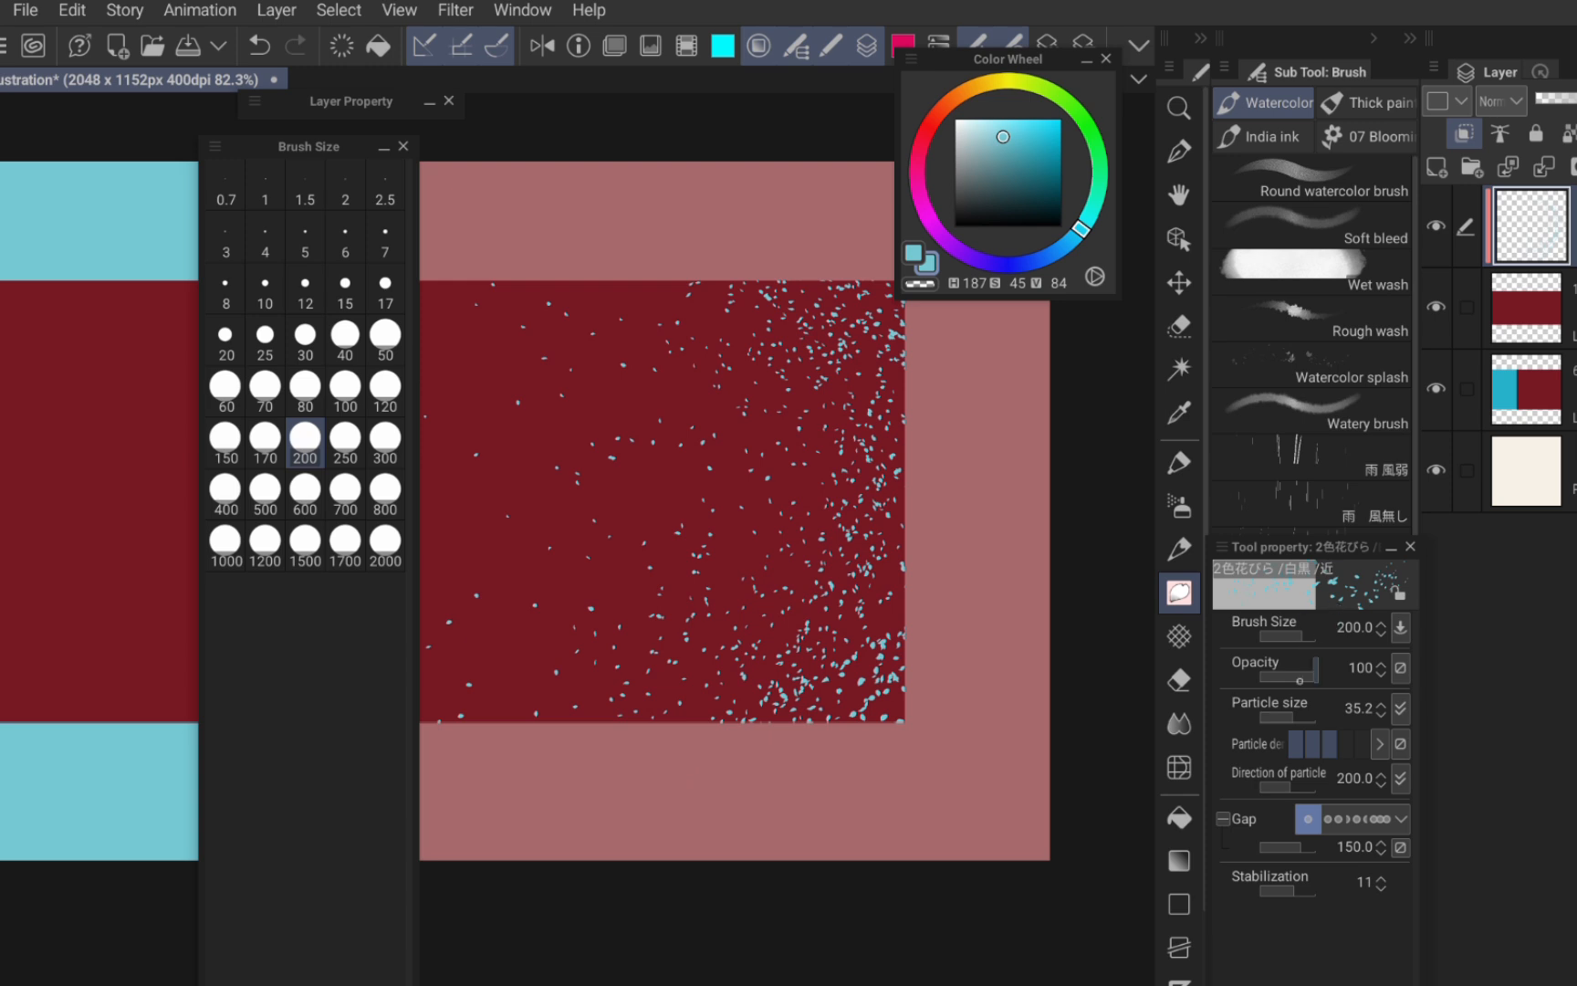
left_click(1295, 716)
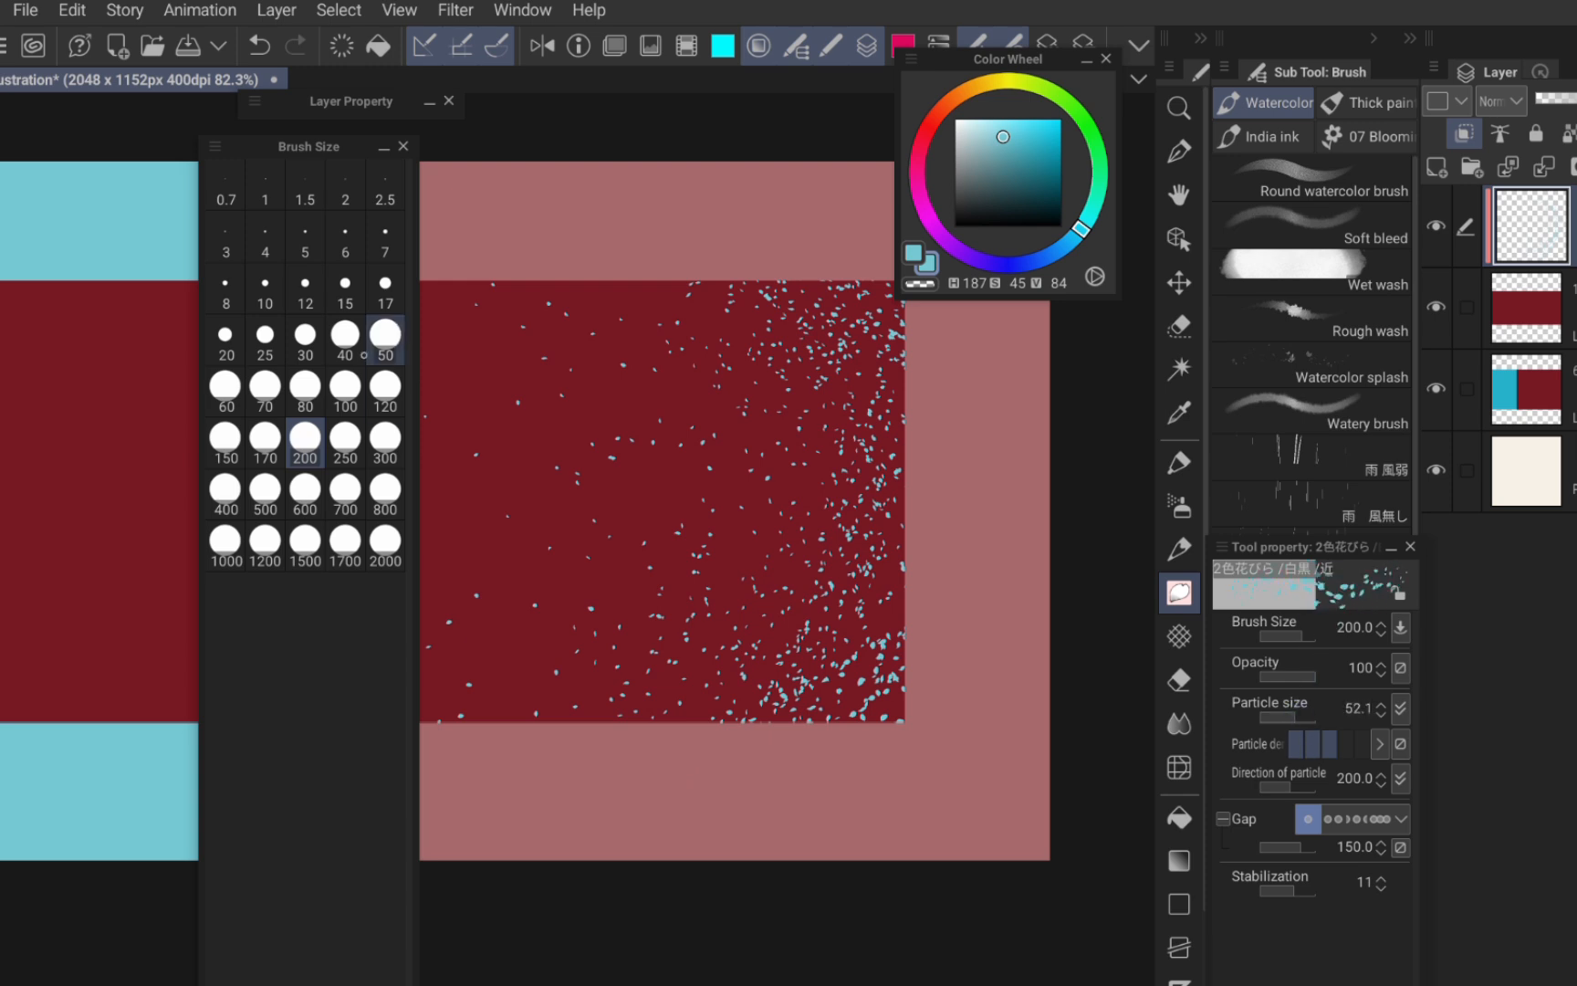
left_click(305, 388)
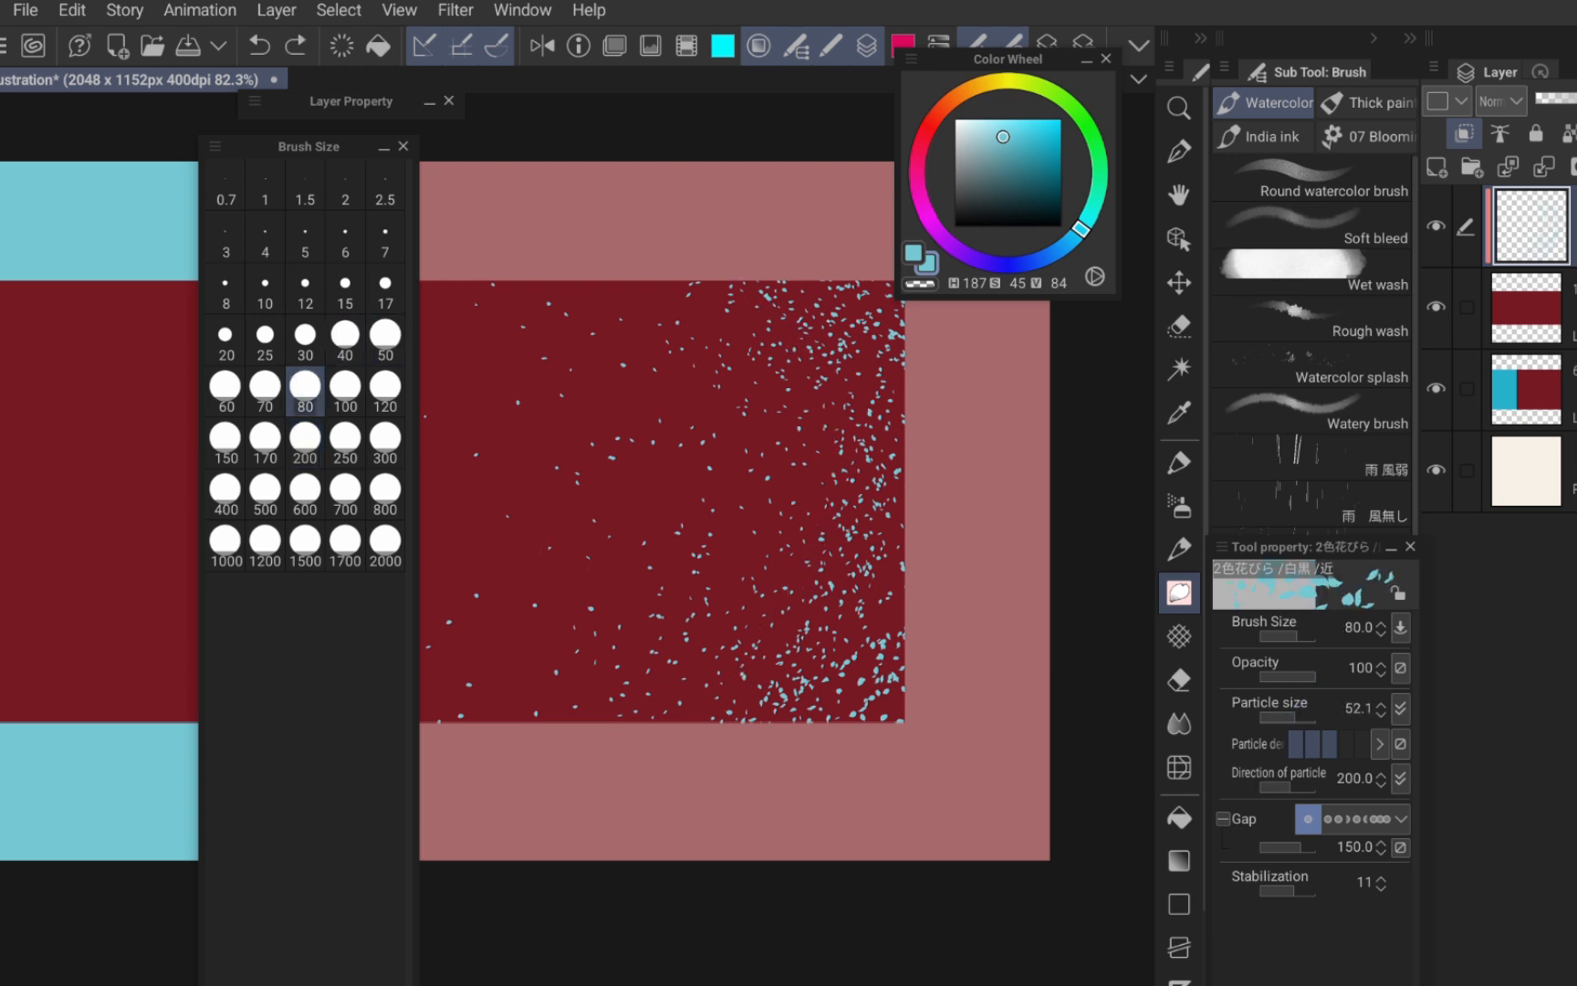
left_click(305, 491)
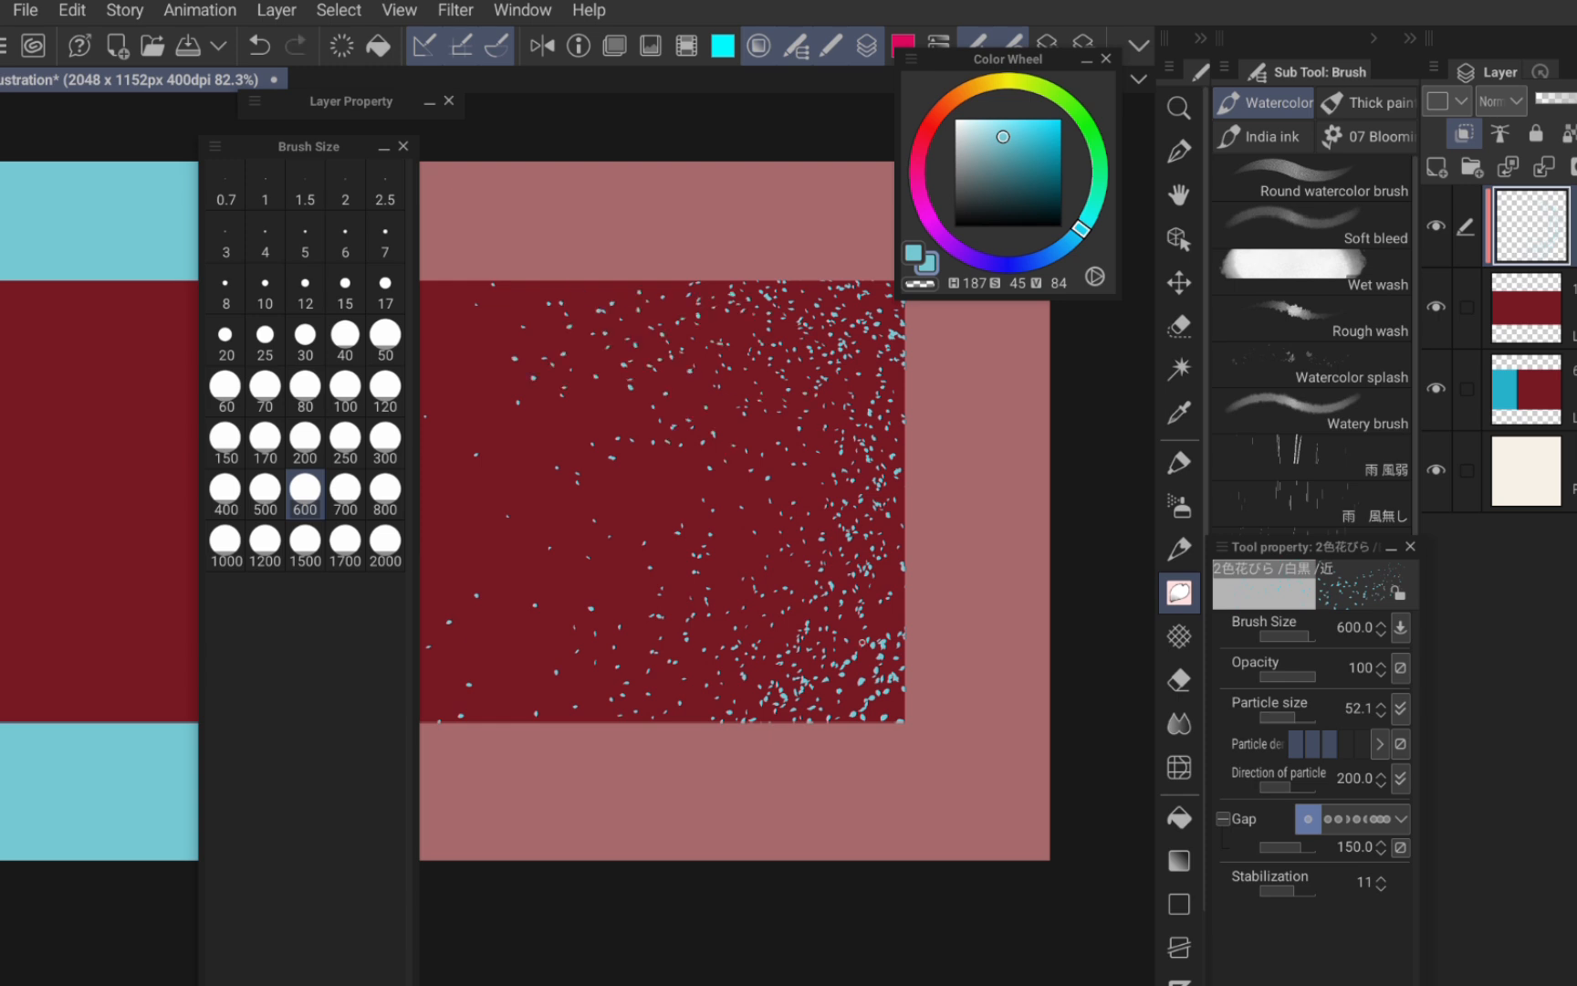
- Set brush size to 418.7 and particle size to 129.6, and scatter larger petals over the rectangle's right side
left_click_drag(1309, 638, 1307, 652)
left_click_drag(1304, 713, 1307, 718)
mouse_move(539, 347)
left_mouse_down()
mouse_move(683, 436)
mouse_move(718, 650)
left_mouse_up()
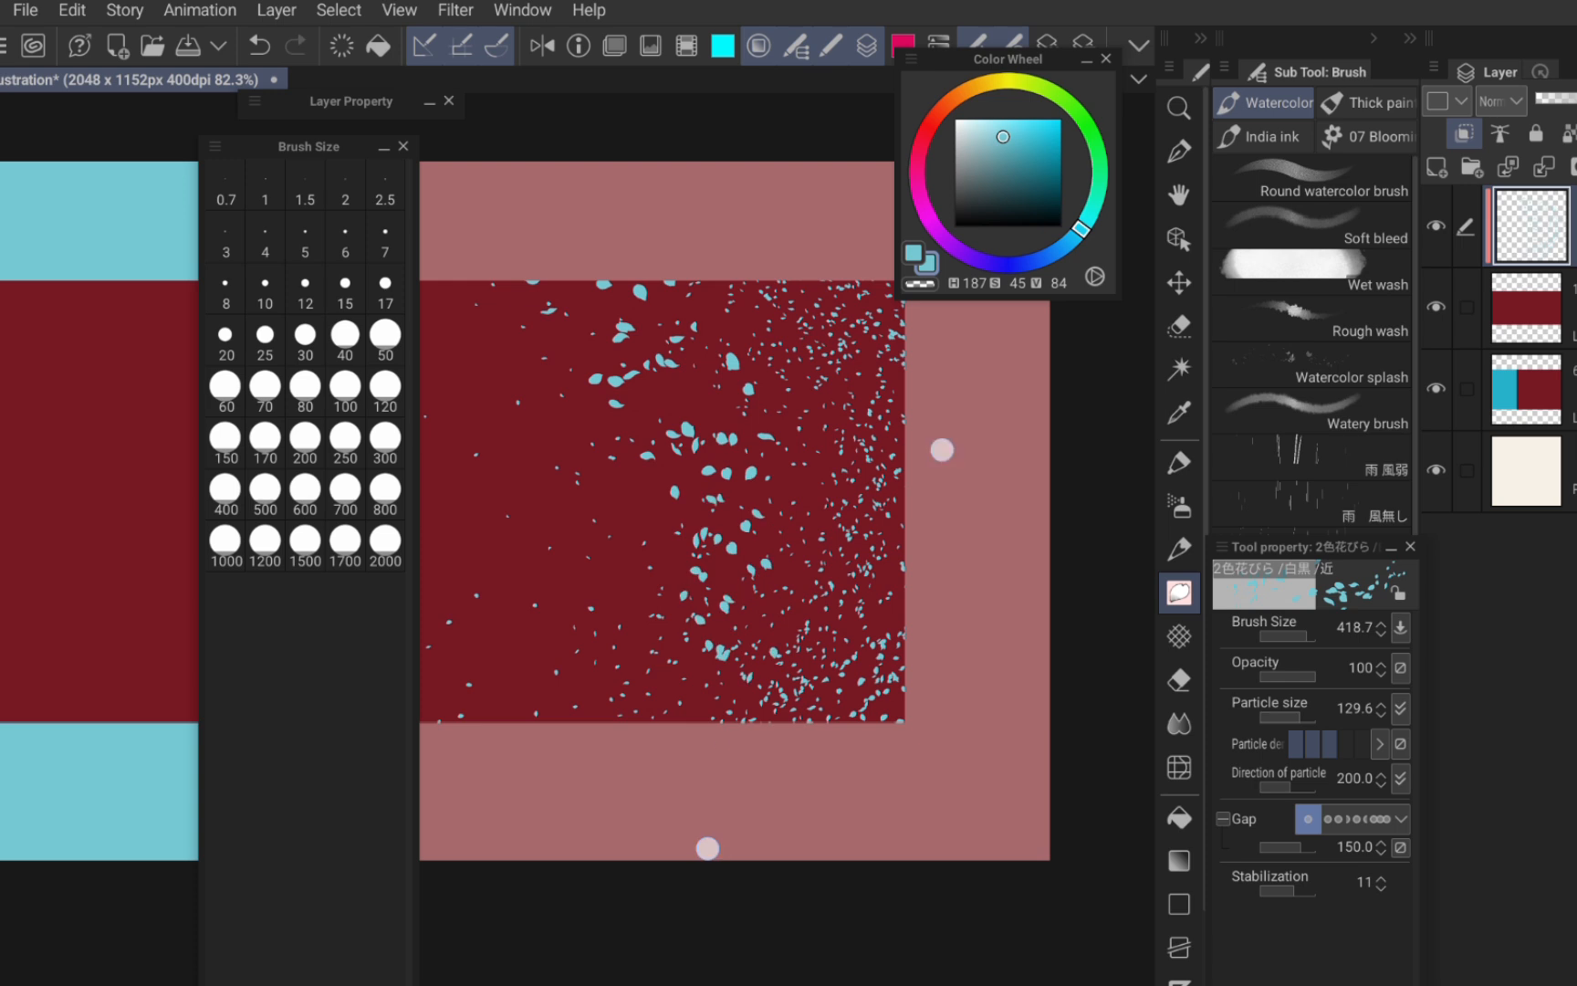
key("ctrl+z")
left_click_drag(748, 335, 780, 549)
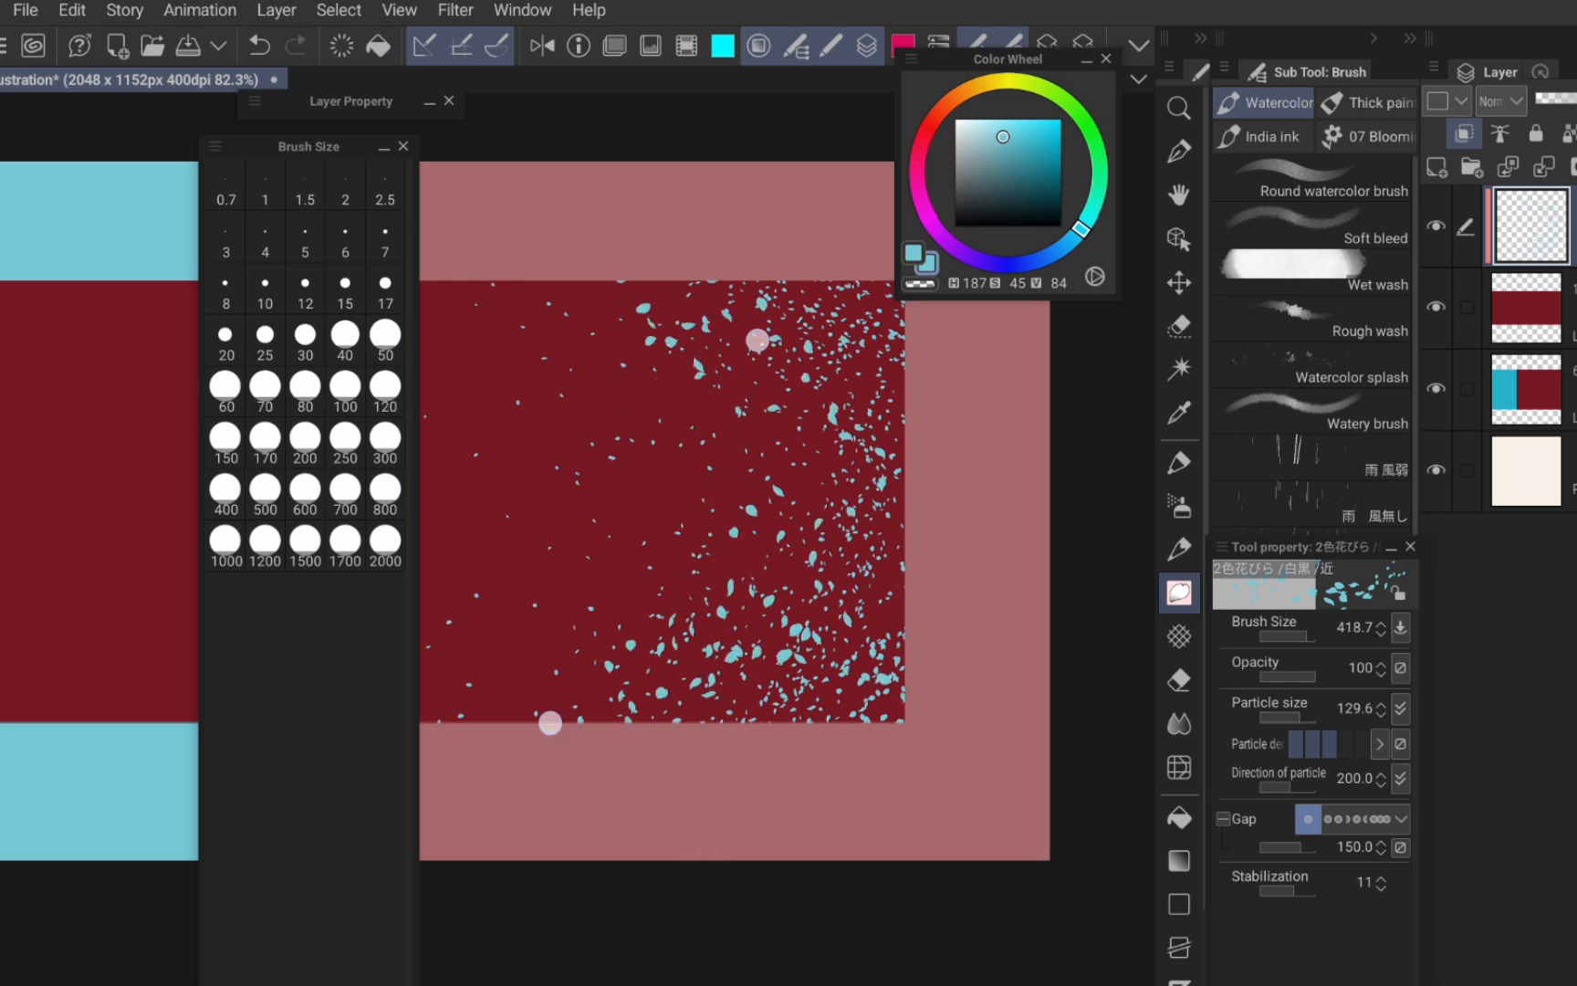
left_click_drag(757, 340, 899, 359)
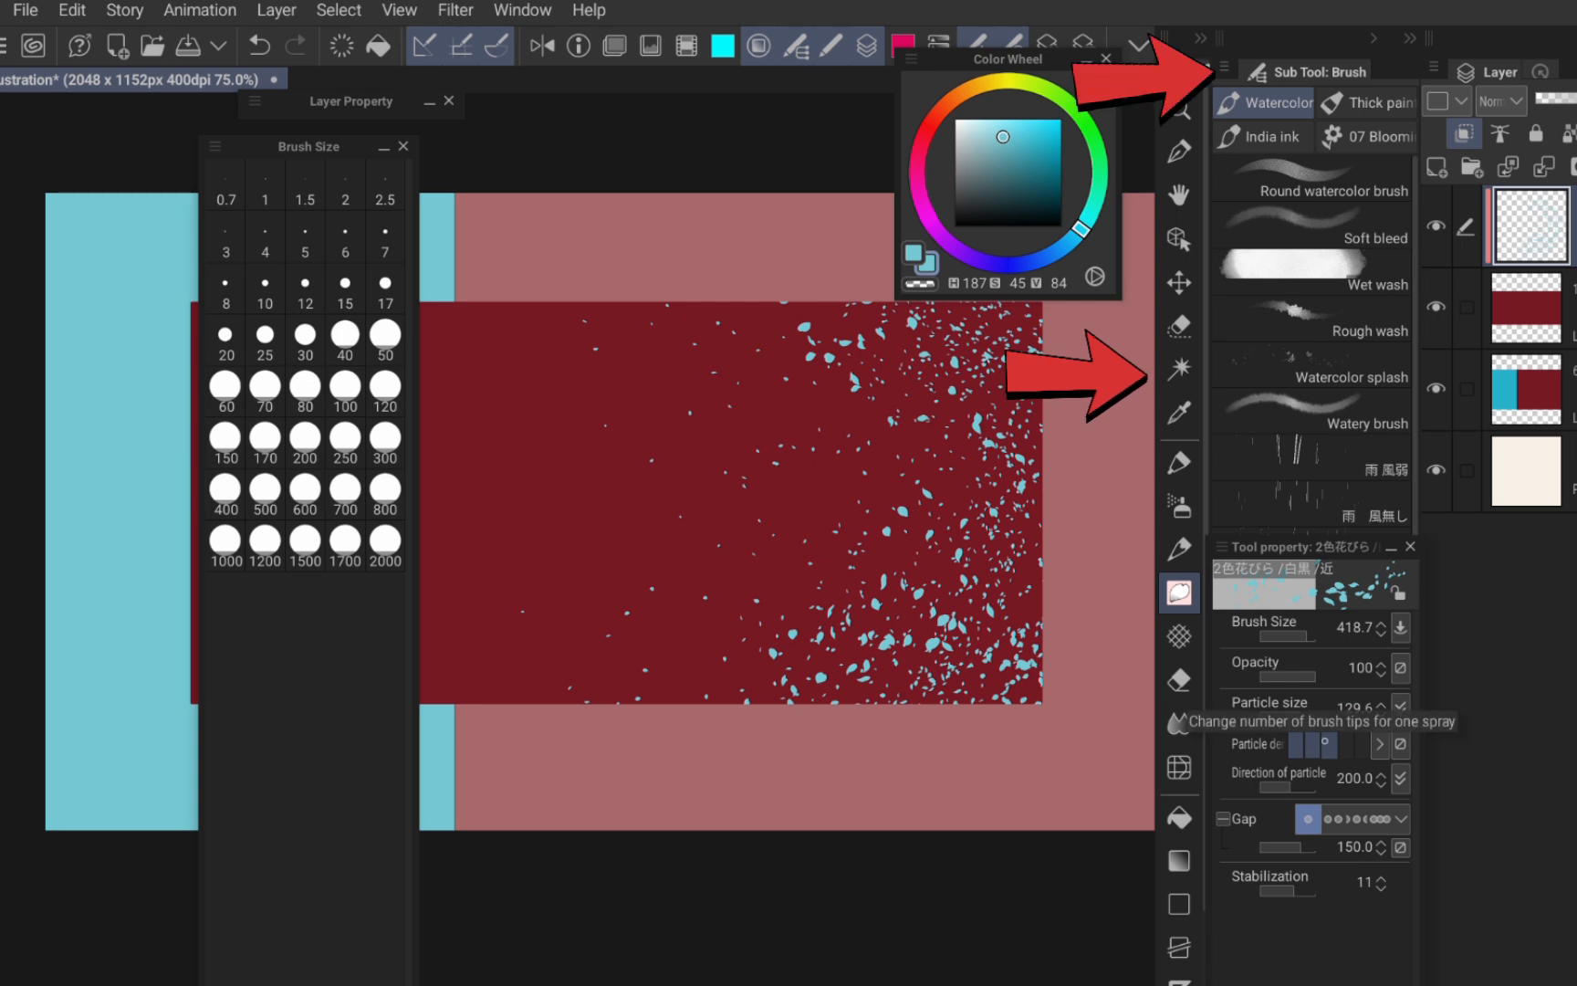
- Set the particle size to 168.2 and add a few large petals along the inner edge of the petal cluster
scroll(845, 652, "down", 3)
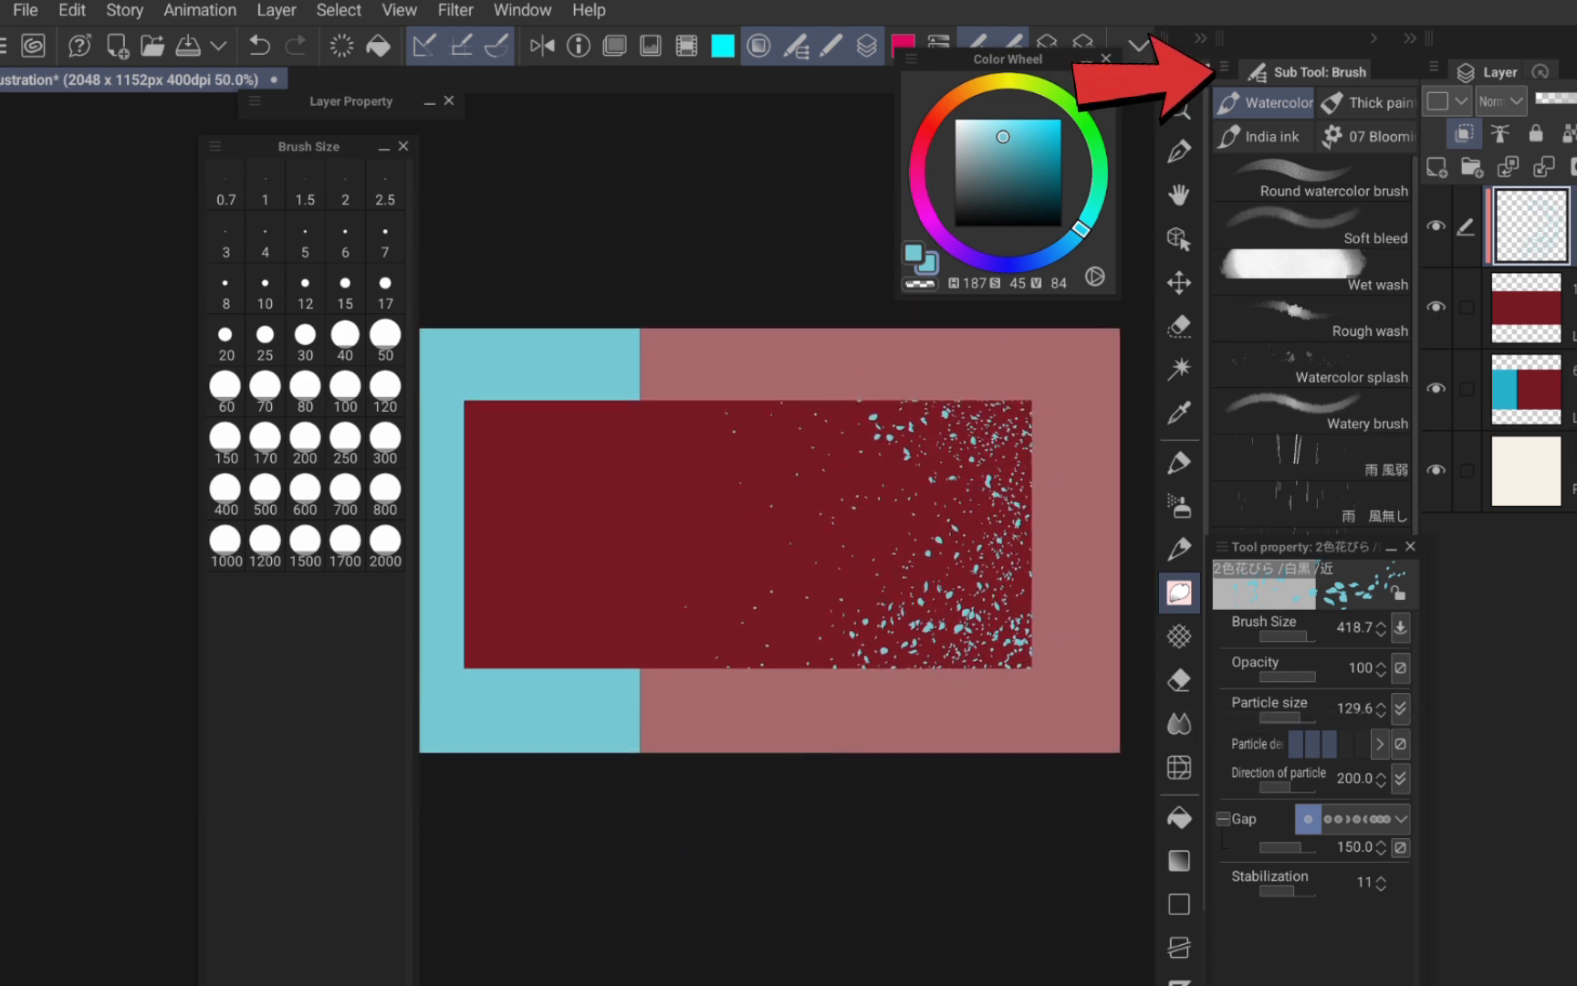
left_click(1307, 716)
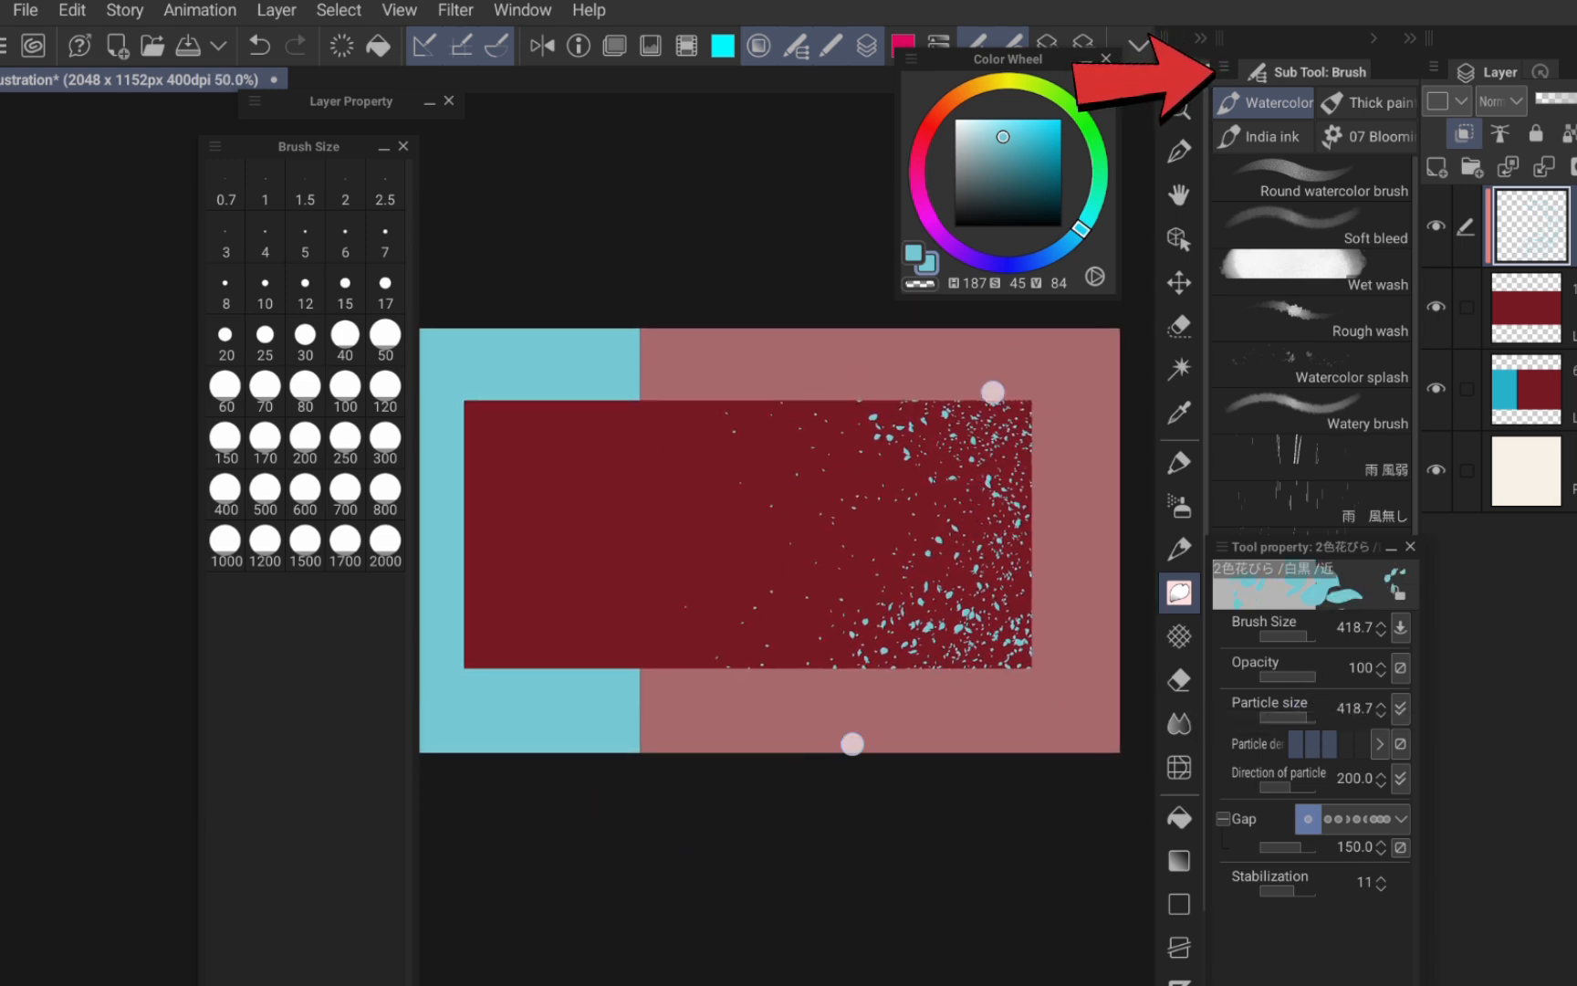
scroll(922, 567, "up", 3)
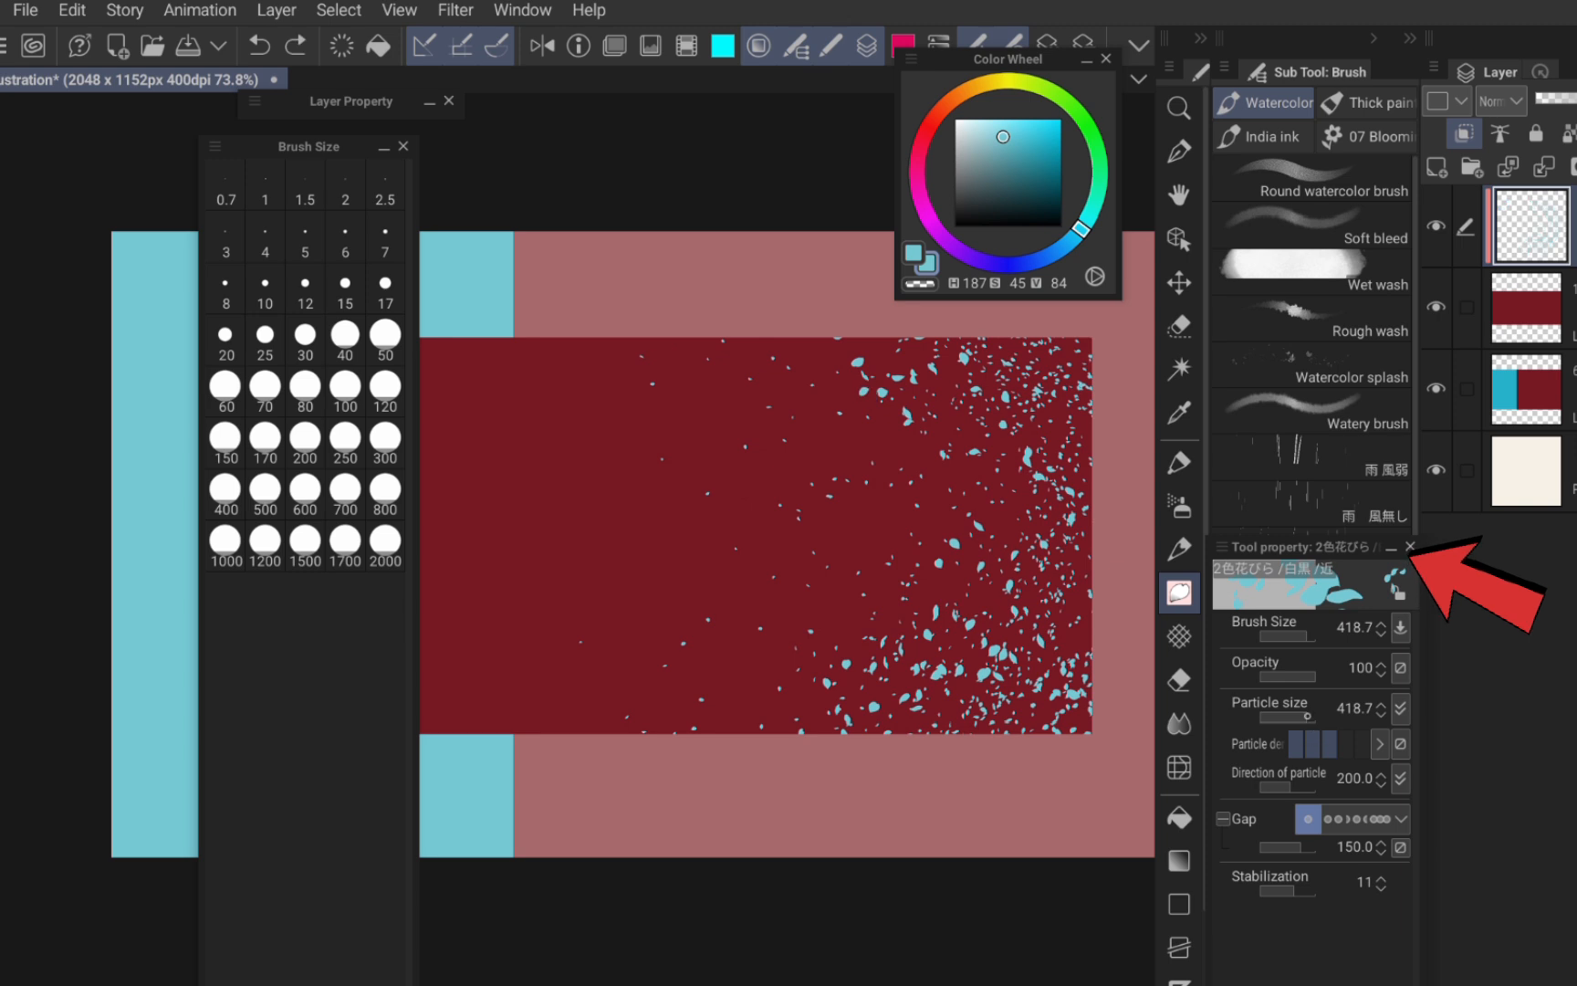
left_click_drag(1307, 717, 1303, 721)
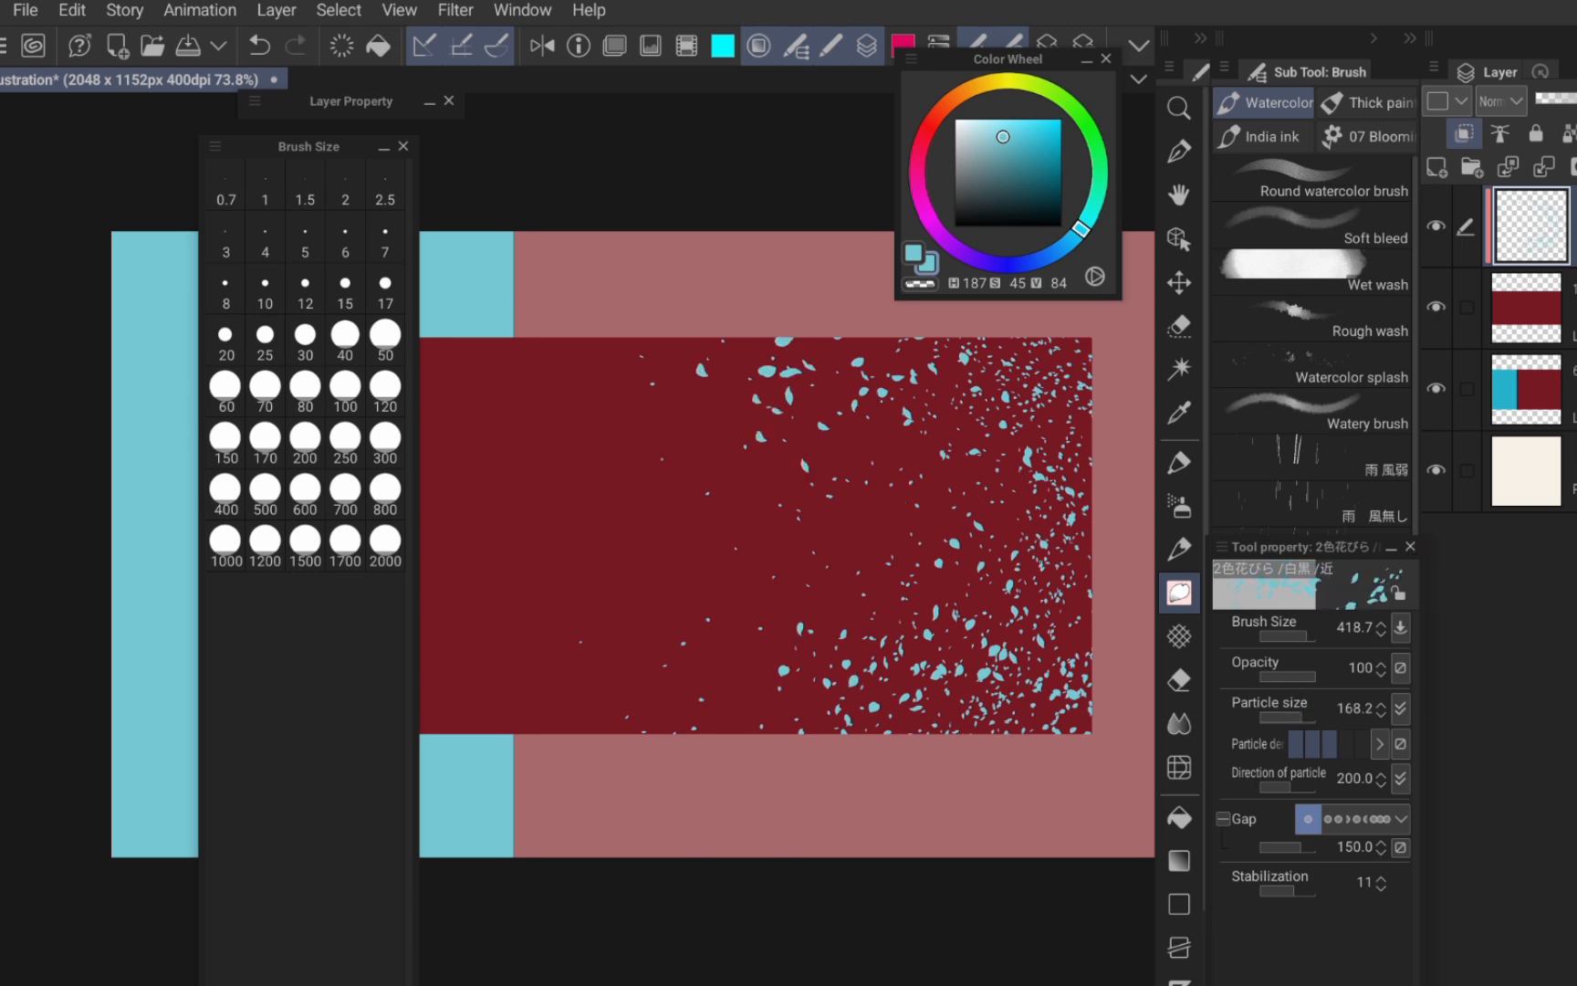
scroll(958, 651, "down", 3)
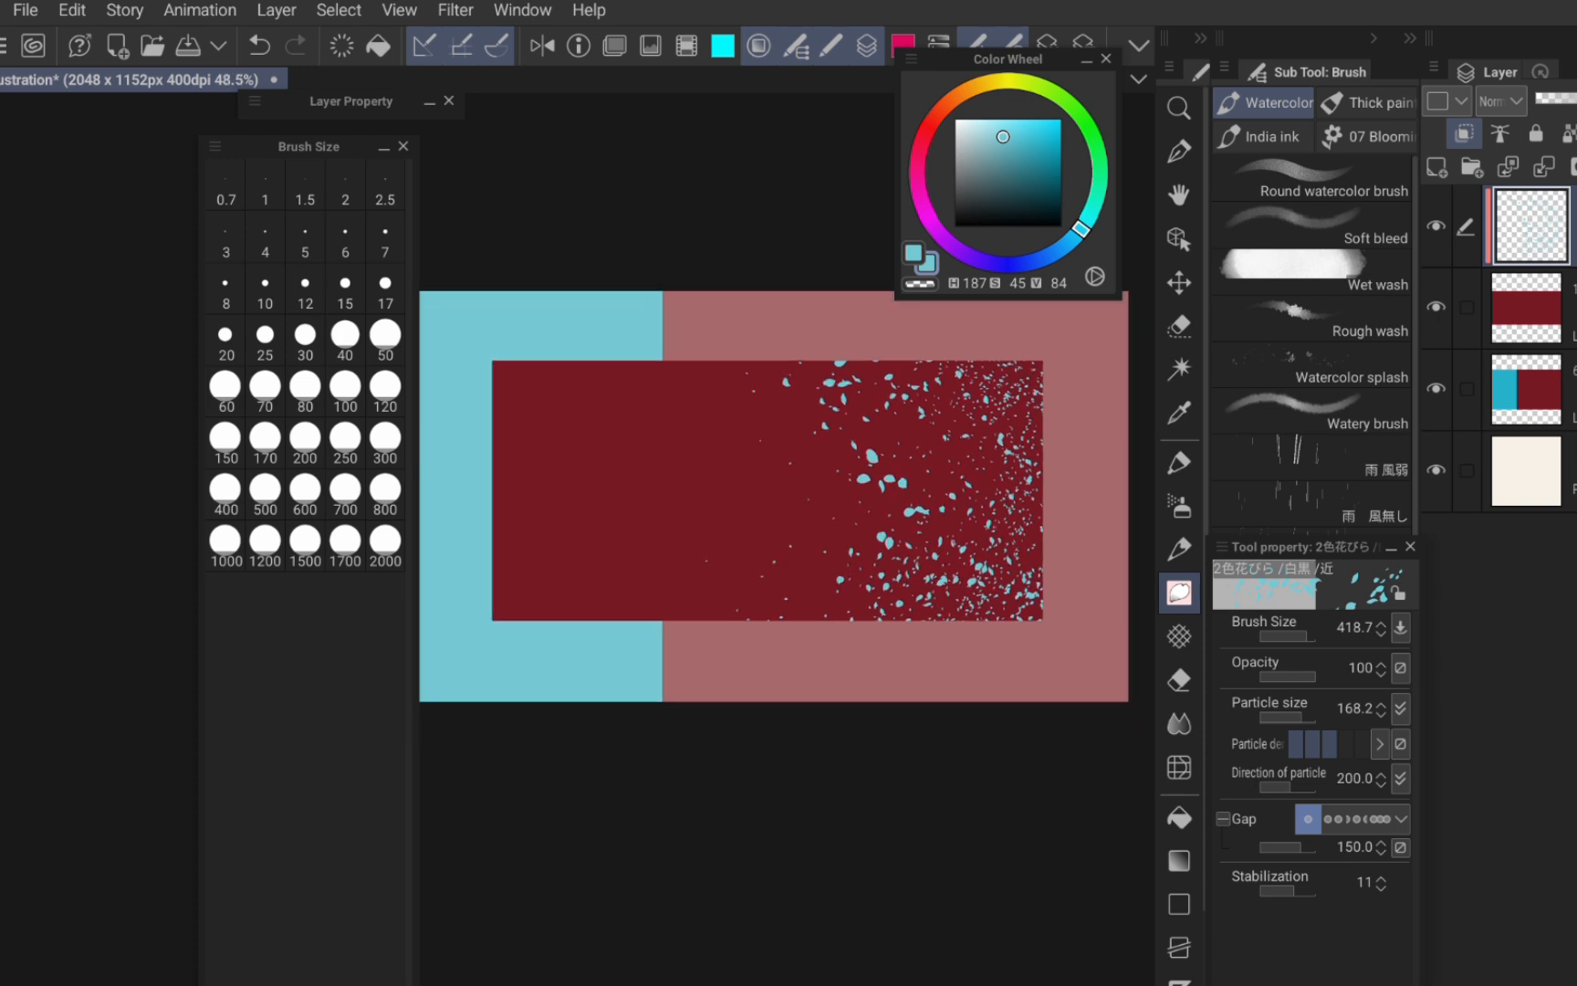
scroll(894, 725, "up", 2)
scroll(895, 727, "down", 3)
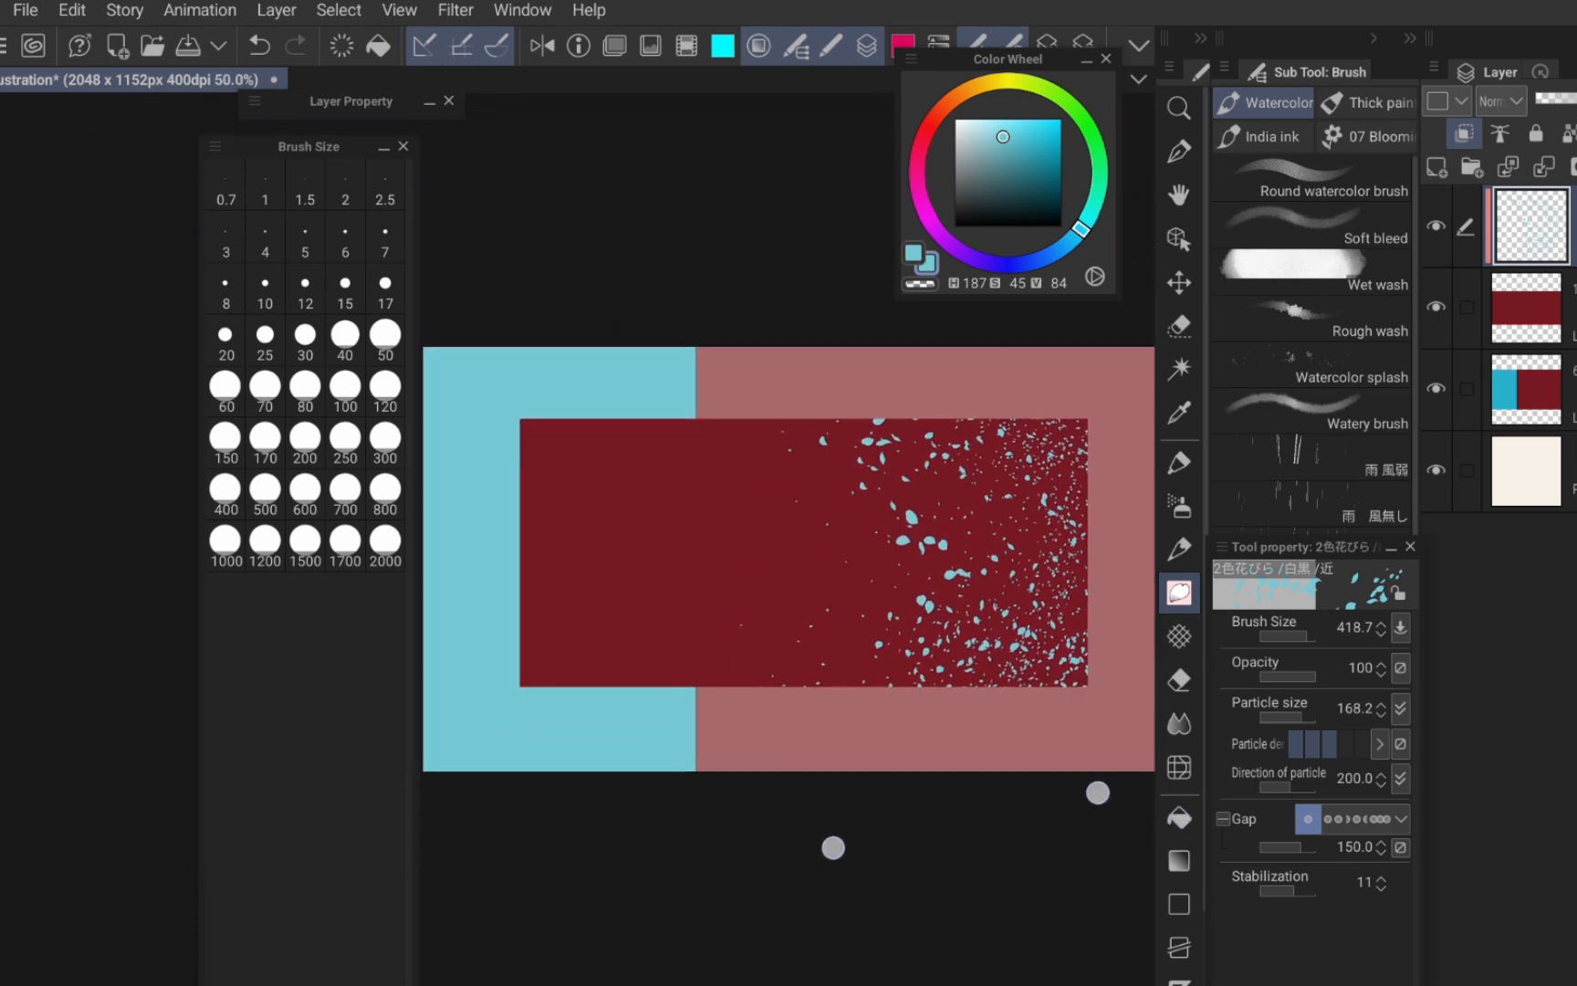
- Raise the opacity of the blue-and-red background layer until its colours are solid
left_click(1539, 375)
left_click_drag(1568, 104, 1576, 104)
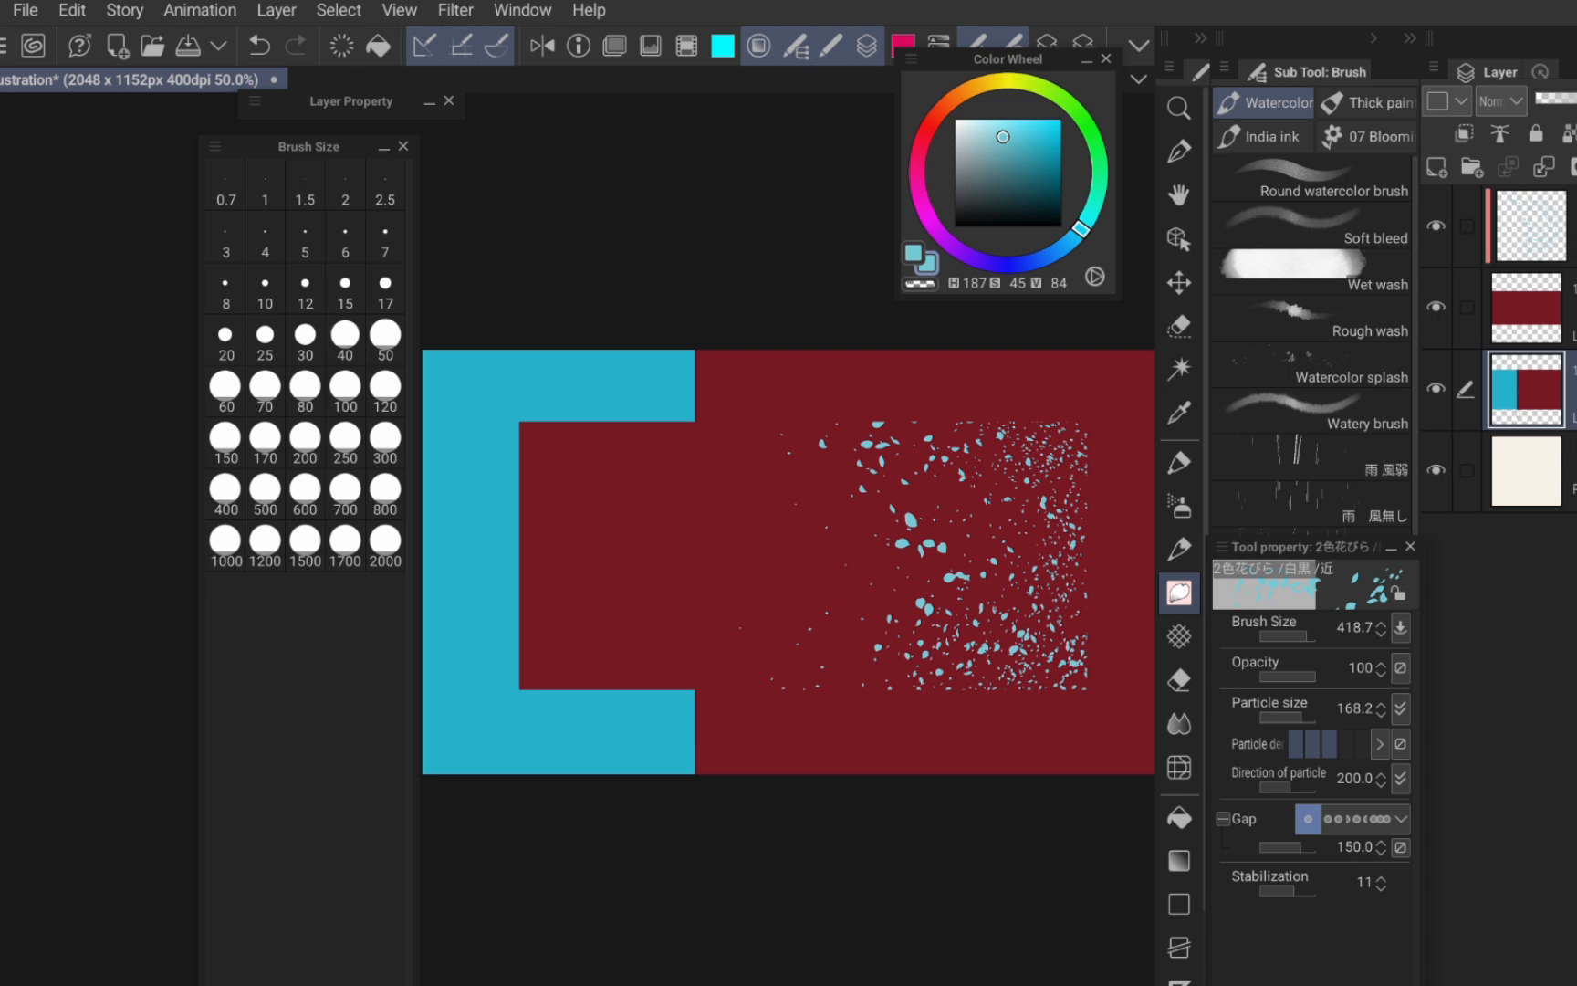
scroll(1025, 558, "up", 3)
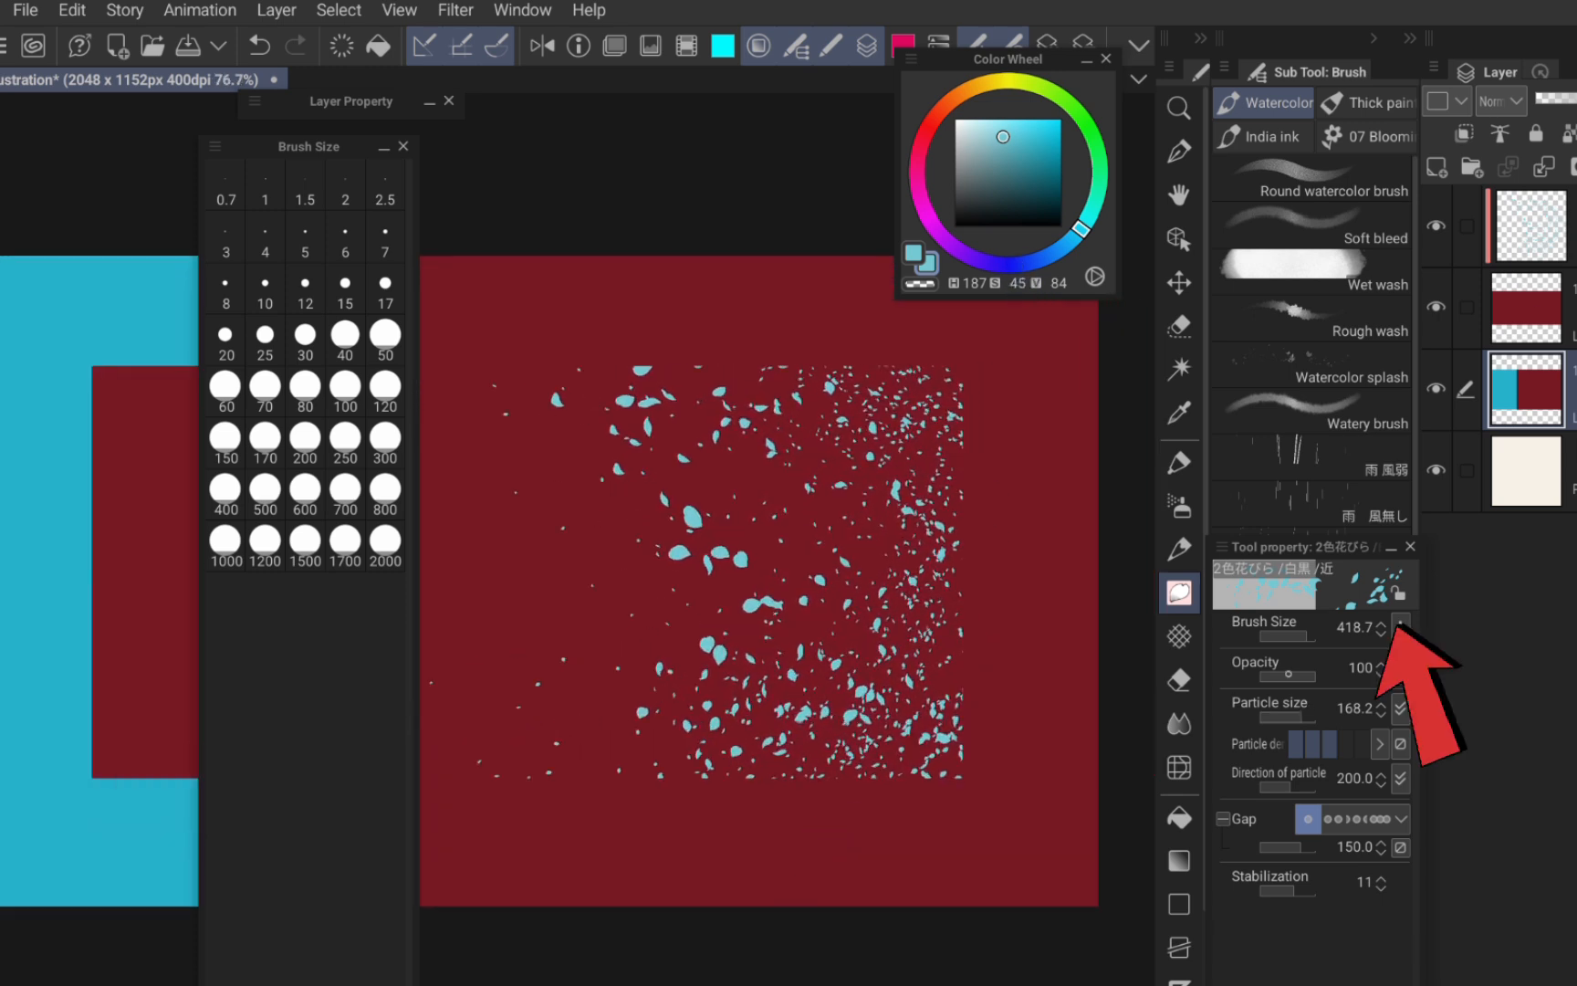
- Return to the petal layer, set the particle size to 52.1 and fill the right edge and corners with dense small petals
left_click_drag(1297, 713, 1296, 717)
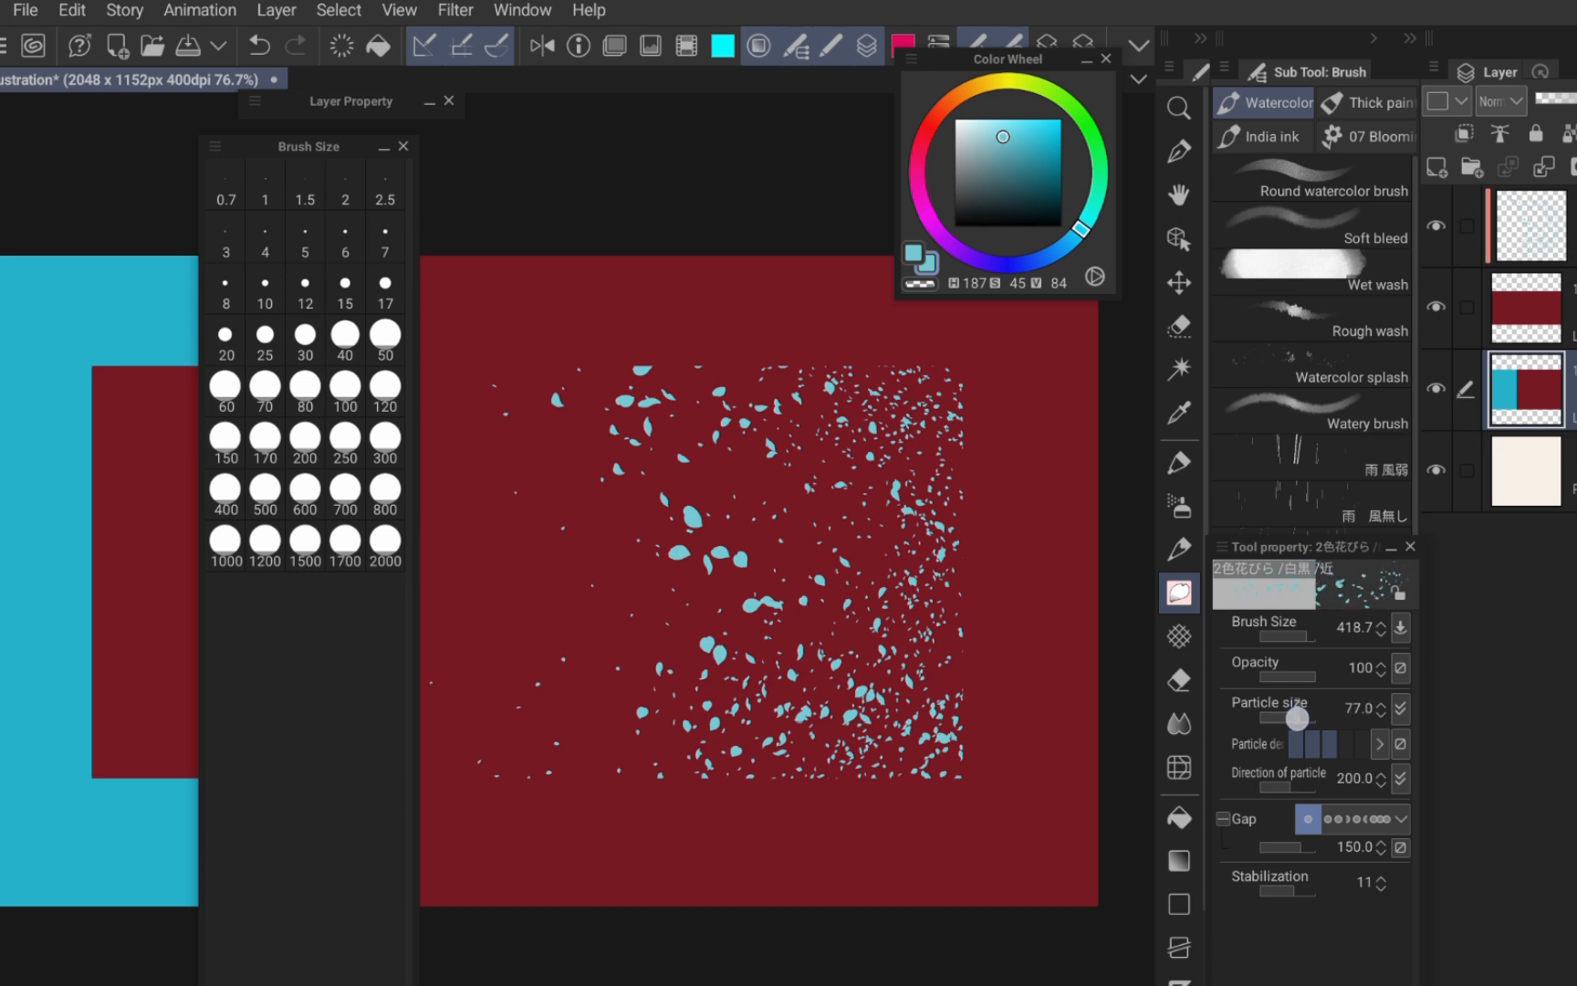
key("alt+bracketright")
key("alt+bracketright")
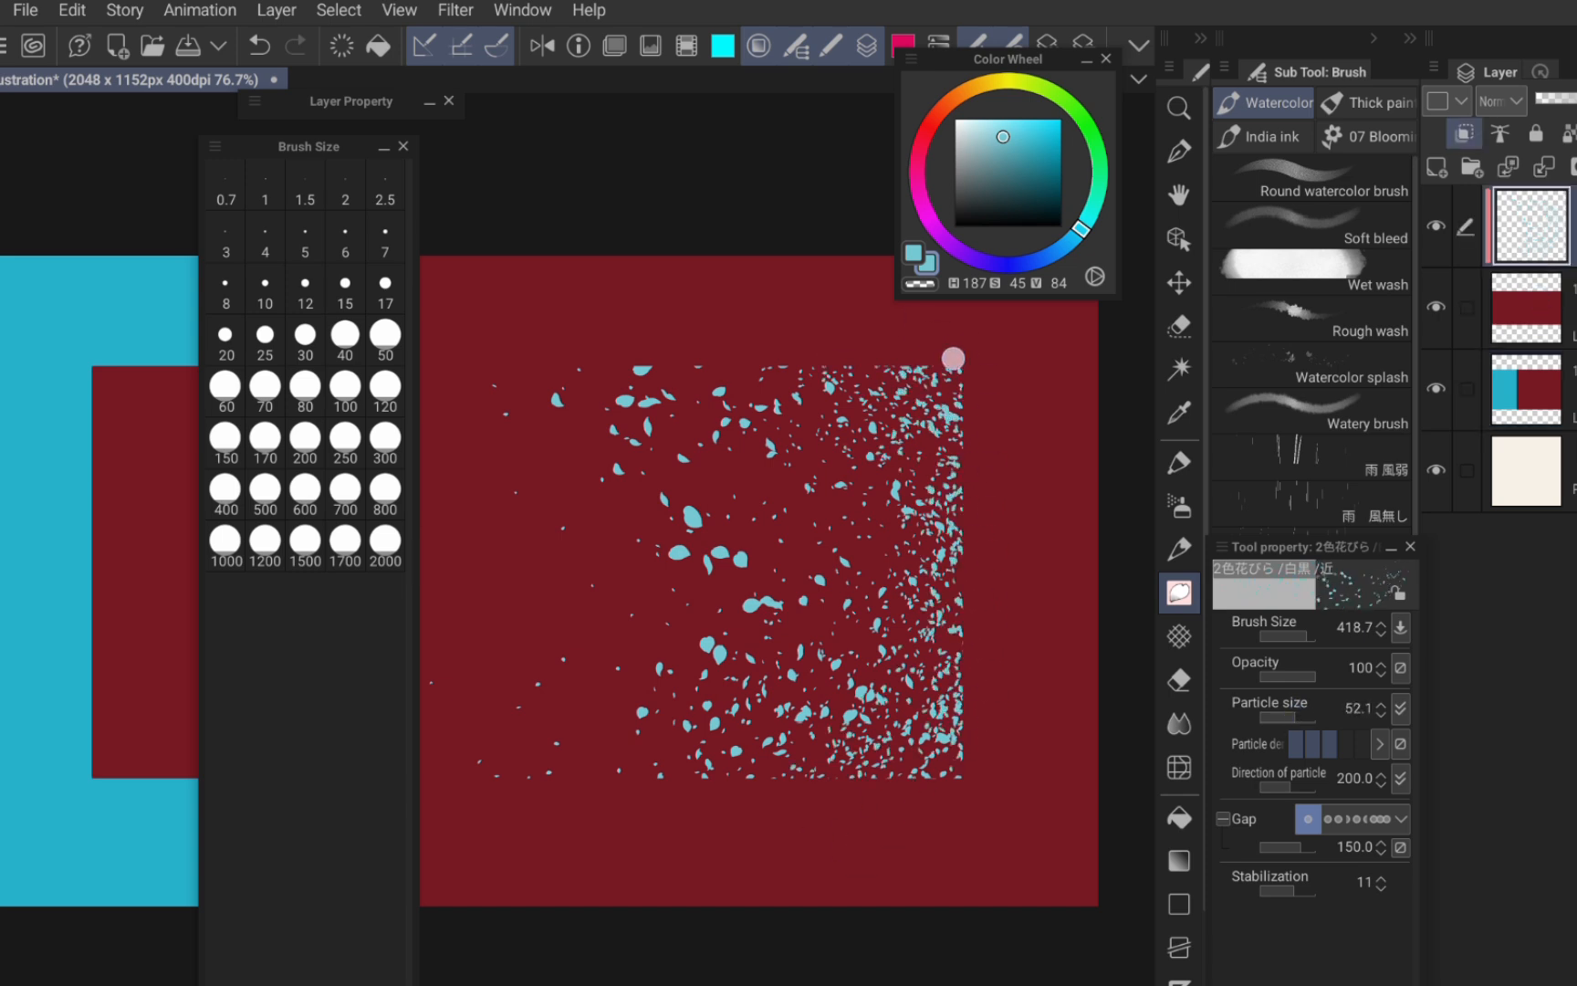
mouse_move(953, 359)
left_mouse_down()
mouse_move(691, 341)
mouse_move(856, 360)
mouse_move(958, 636)
left_mouse_up()
left_click_drag(758, 815, 856, 472)
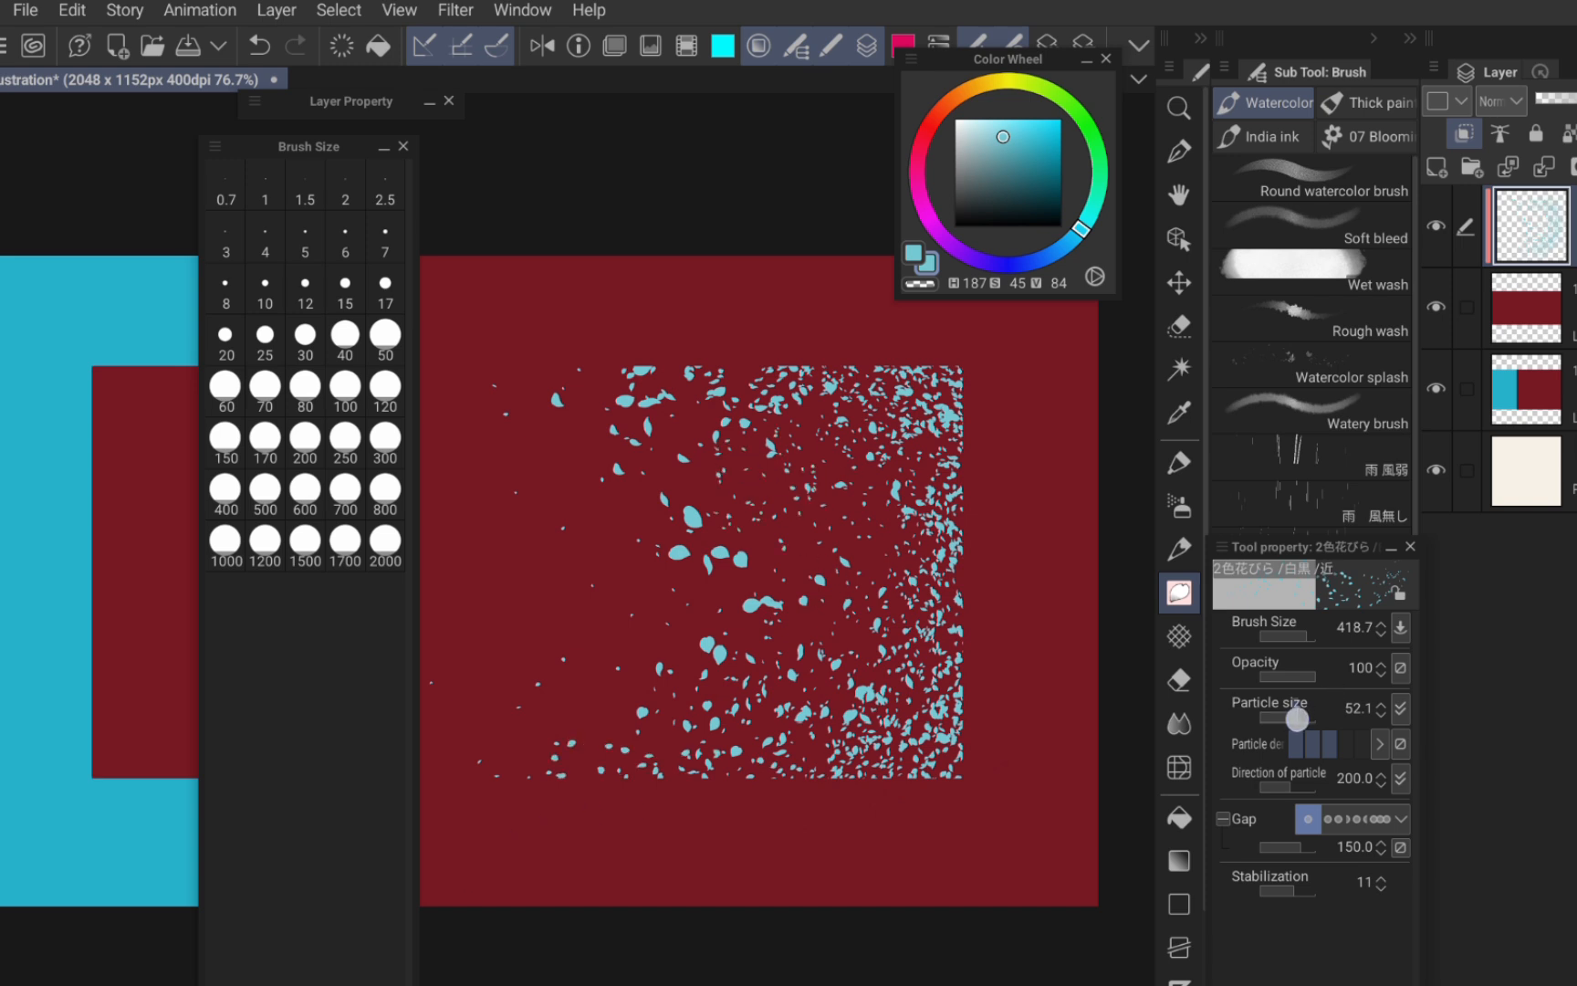
- Set the particle size to 129.6 and scatter larger petals through the middle of the petal cluster
left_click_drag(1296, 726, 1310, 726)
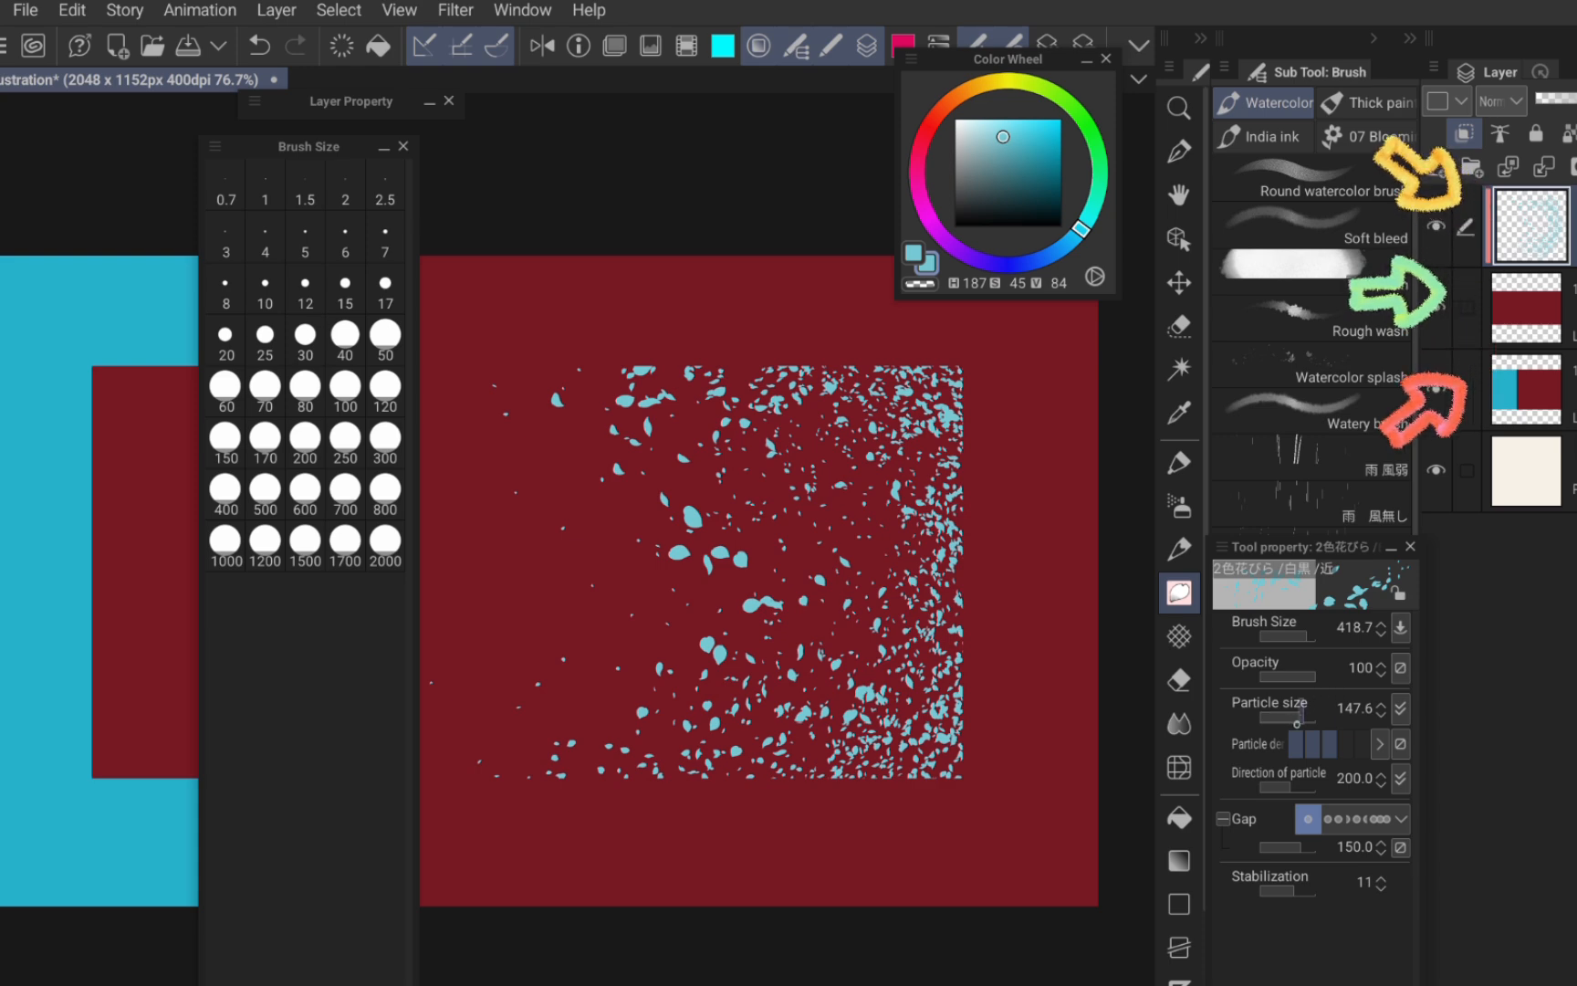
left_click_drag(1310, 725, 1306, 727)
left_click_drag(782, 423, 863, 639)
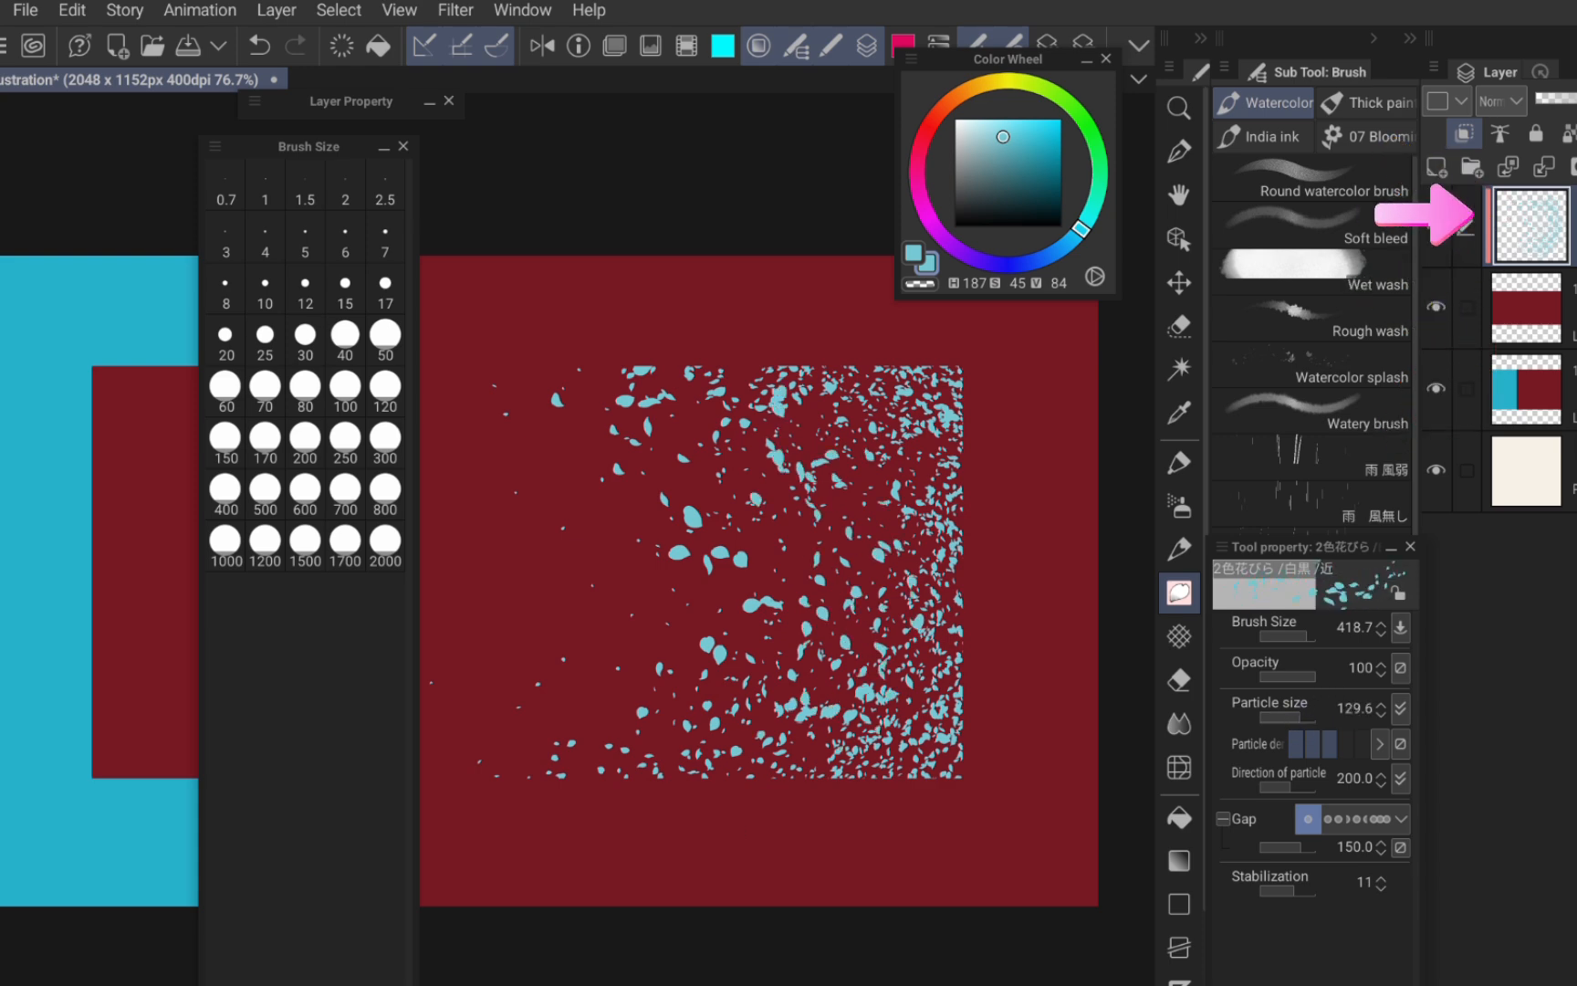
scroll(931, 643, "down", 3)
scroll(940, 642, "up", 1)
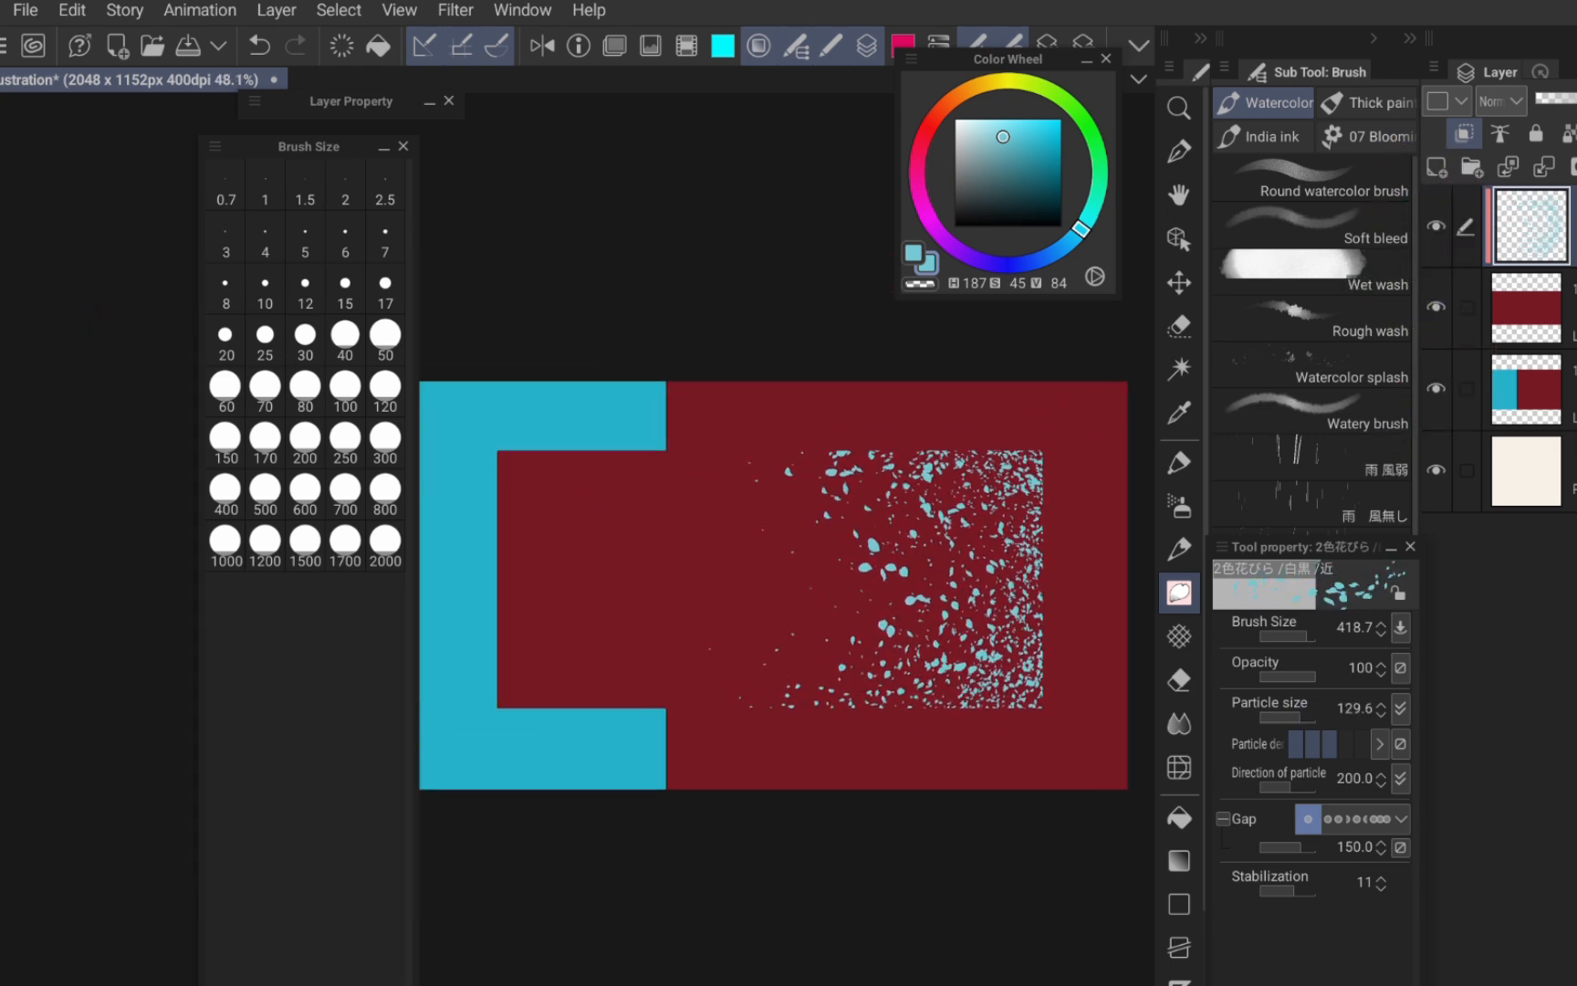
- Add a new layer directly above the blue-and-red background layer
left_click(1571, 305)
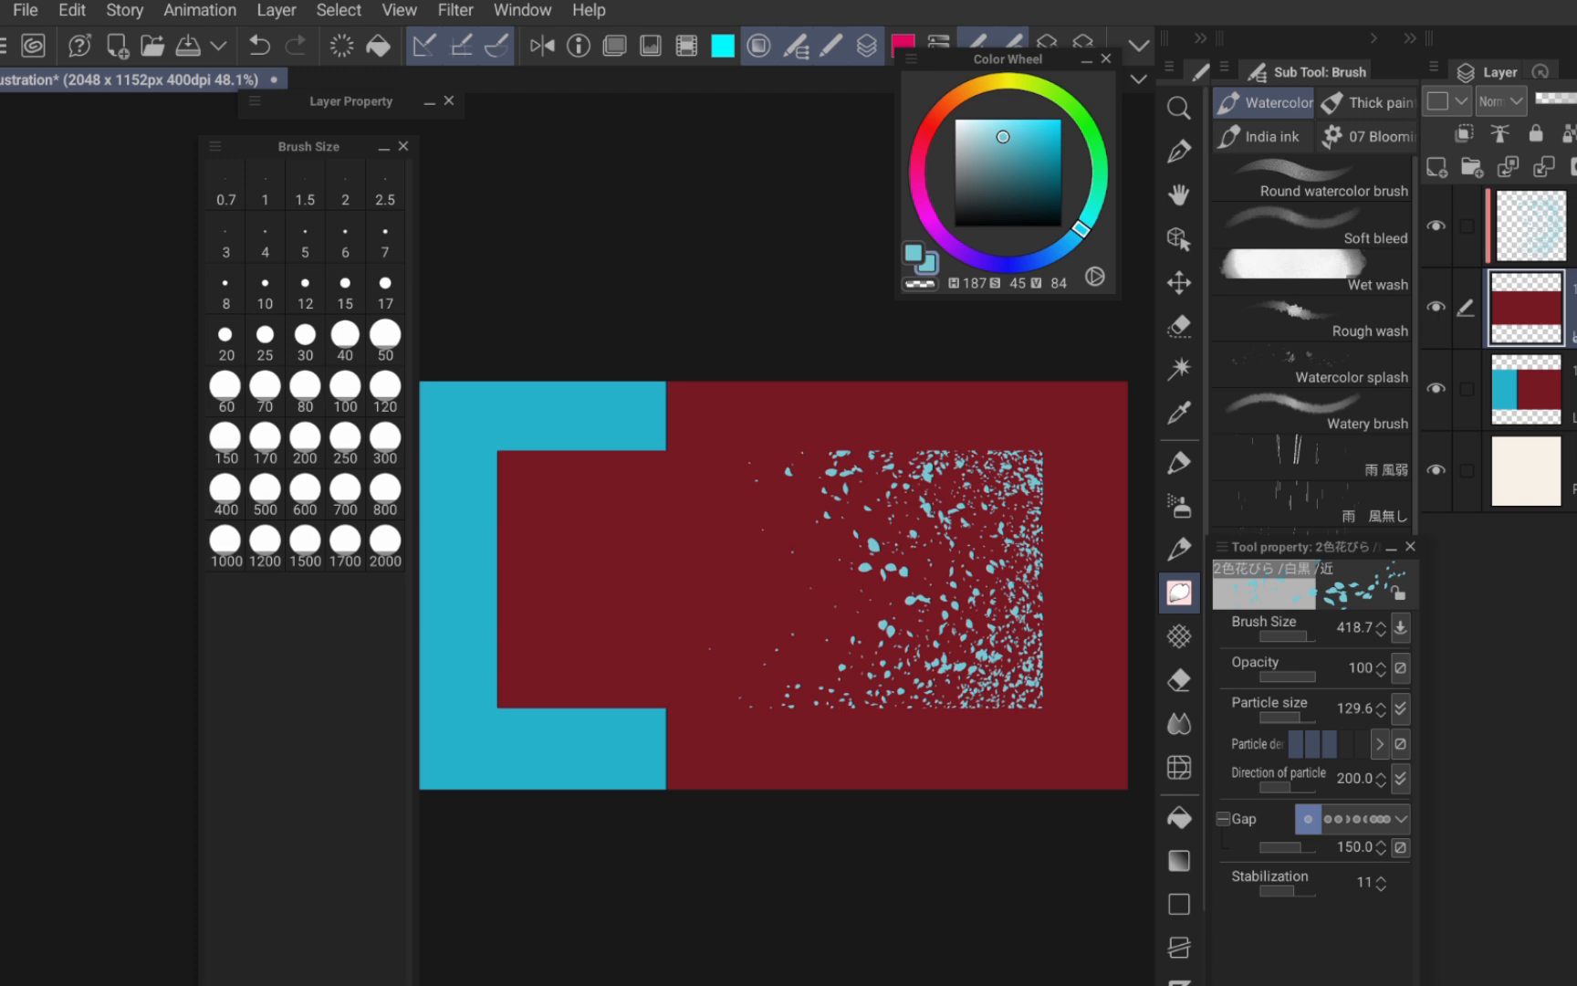
left_click(1566, 390)
left_click(1436, 167)
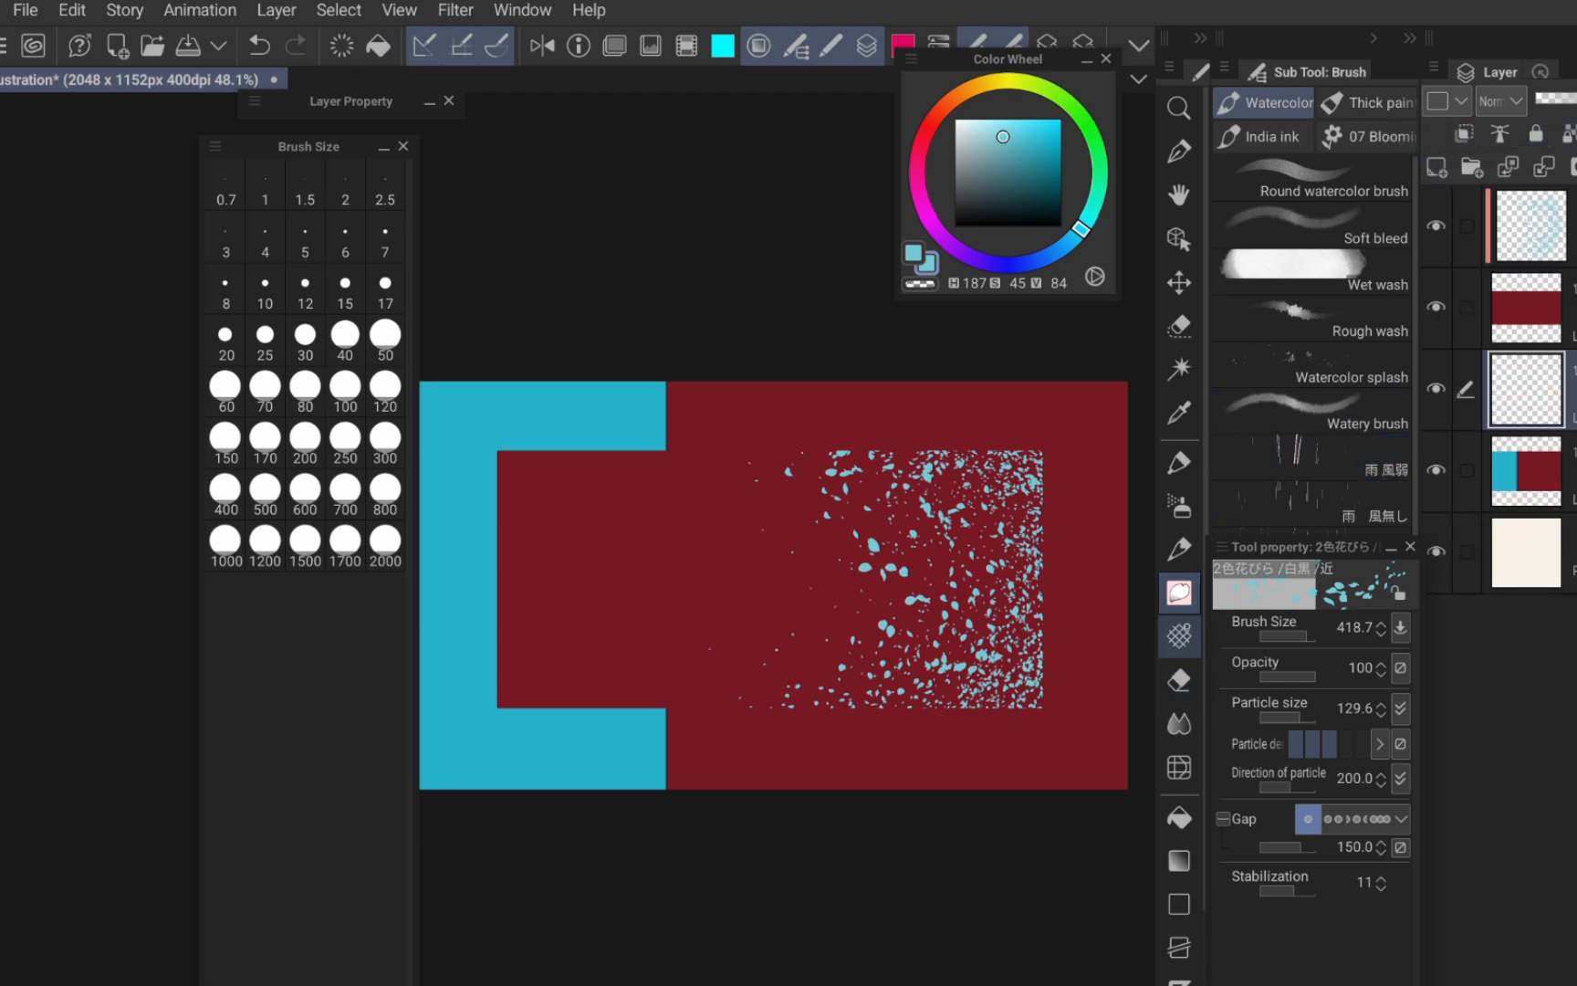
- Choose the Noise airbrush, sample the dark red background and darken the colour to H 353, S 79, V 18
left_click(1179, 507)
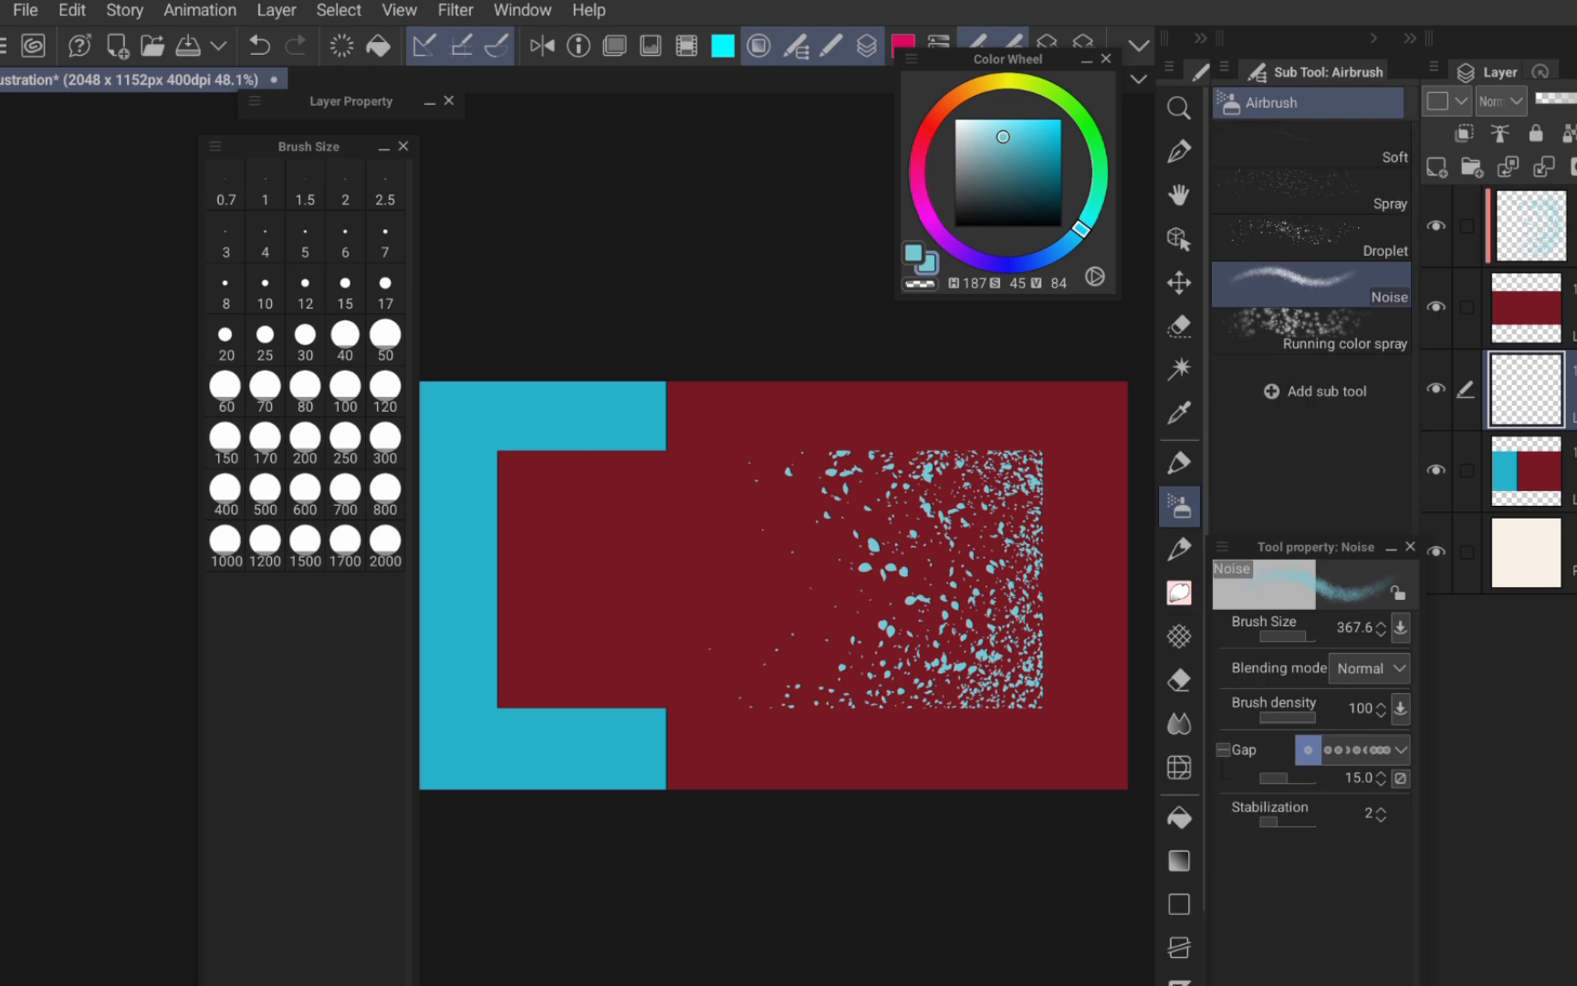
mouse_move(1034, 148)
left_mouse_down()
mouse_move(1022, 165)
mouse_move(1039, 206)
left_mouse_up()
left_click(1173, 421)
left_click(1068, 433)
scroll(984, 643, "up", 1)
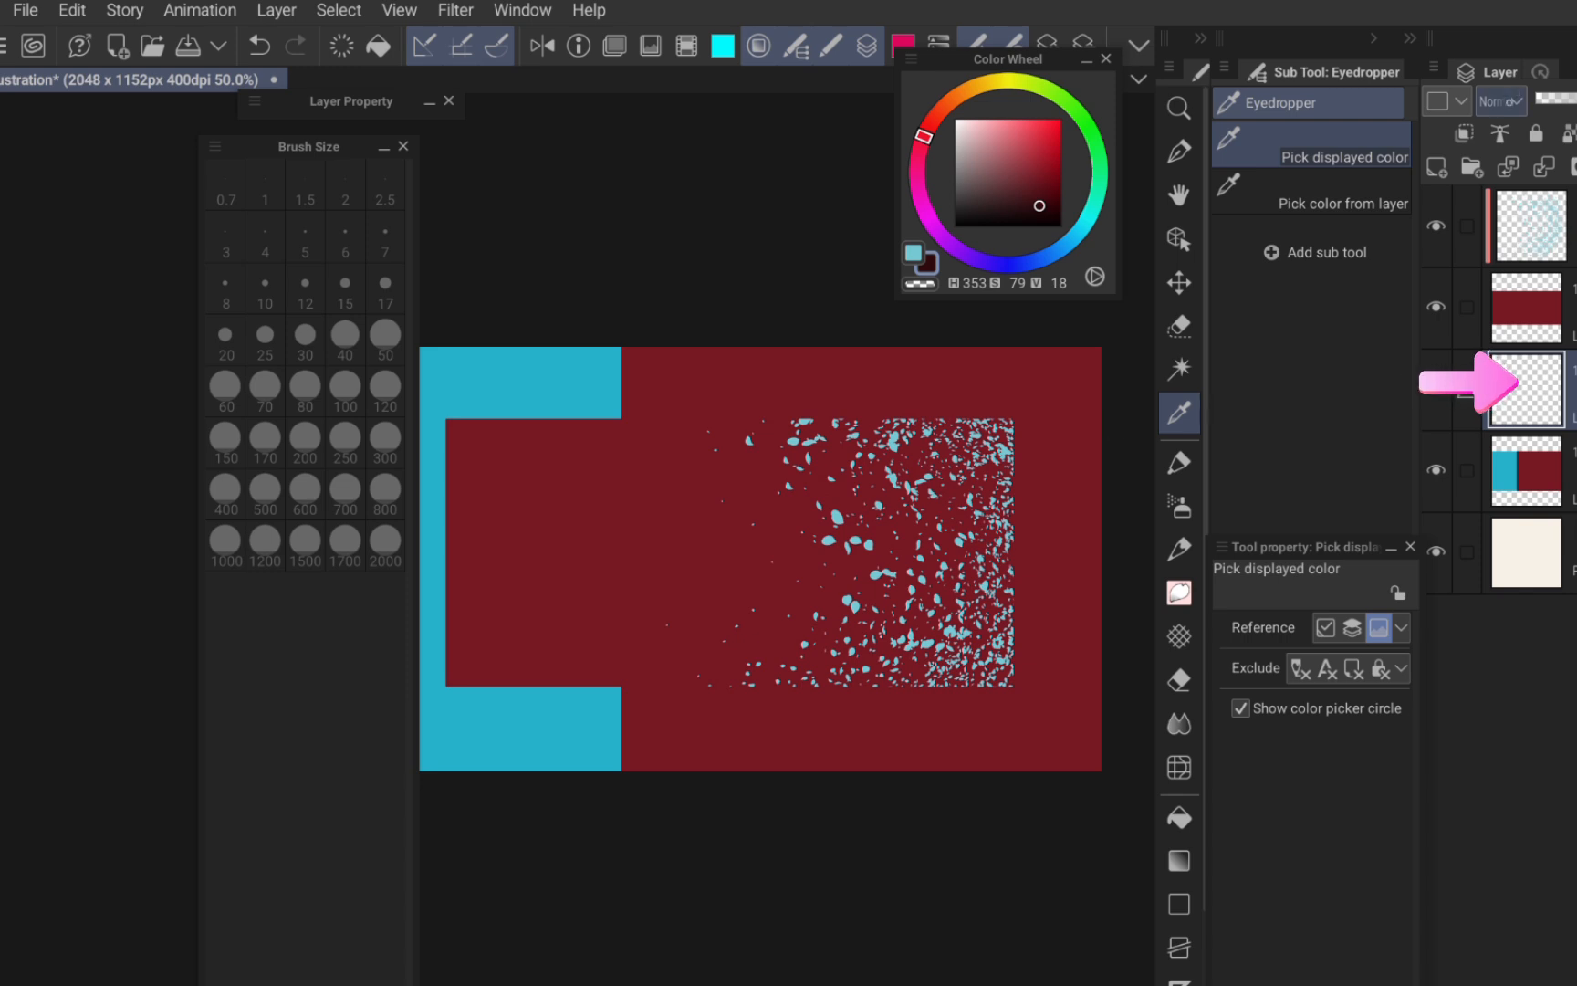
- Set the new empty layer's blending mode to Multiply
left_click(1513, 102)
left_click(1506, 179)
scroll(961, 604, "down", 1)
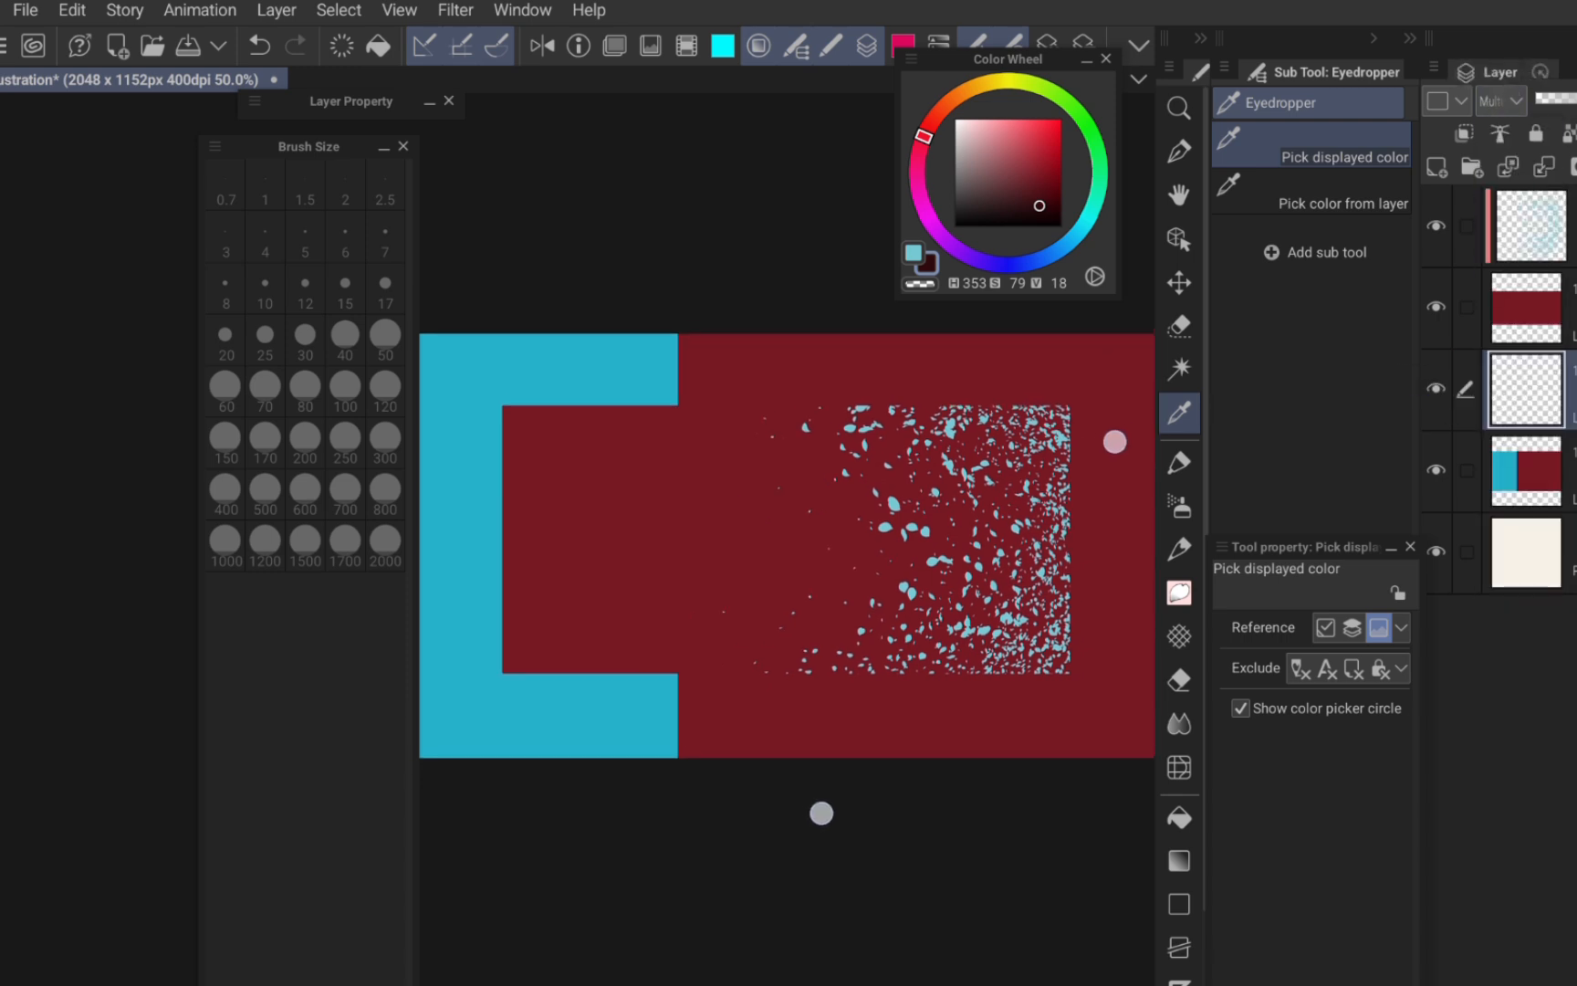
- Move the Brush Size palette lower on the canvas and collapse it
mouse_move(358, 138)
left_mouse_down()
mouse_move(284, 156)
mouse_move(301, 577)
left_mouse_up()
scroll(839, 545, "up", 1)
scroll(840, 545, "down", 1)
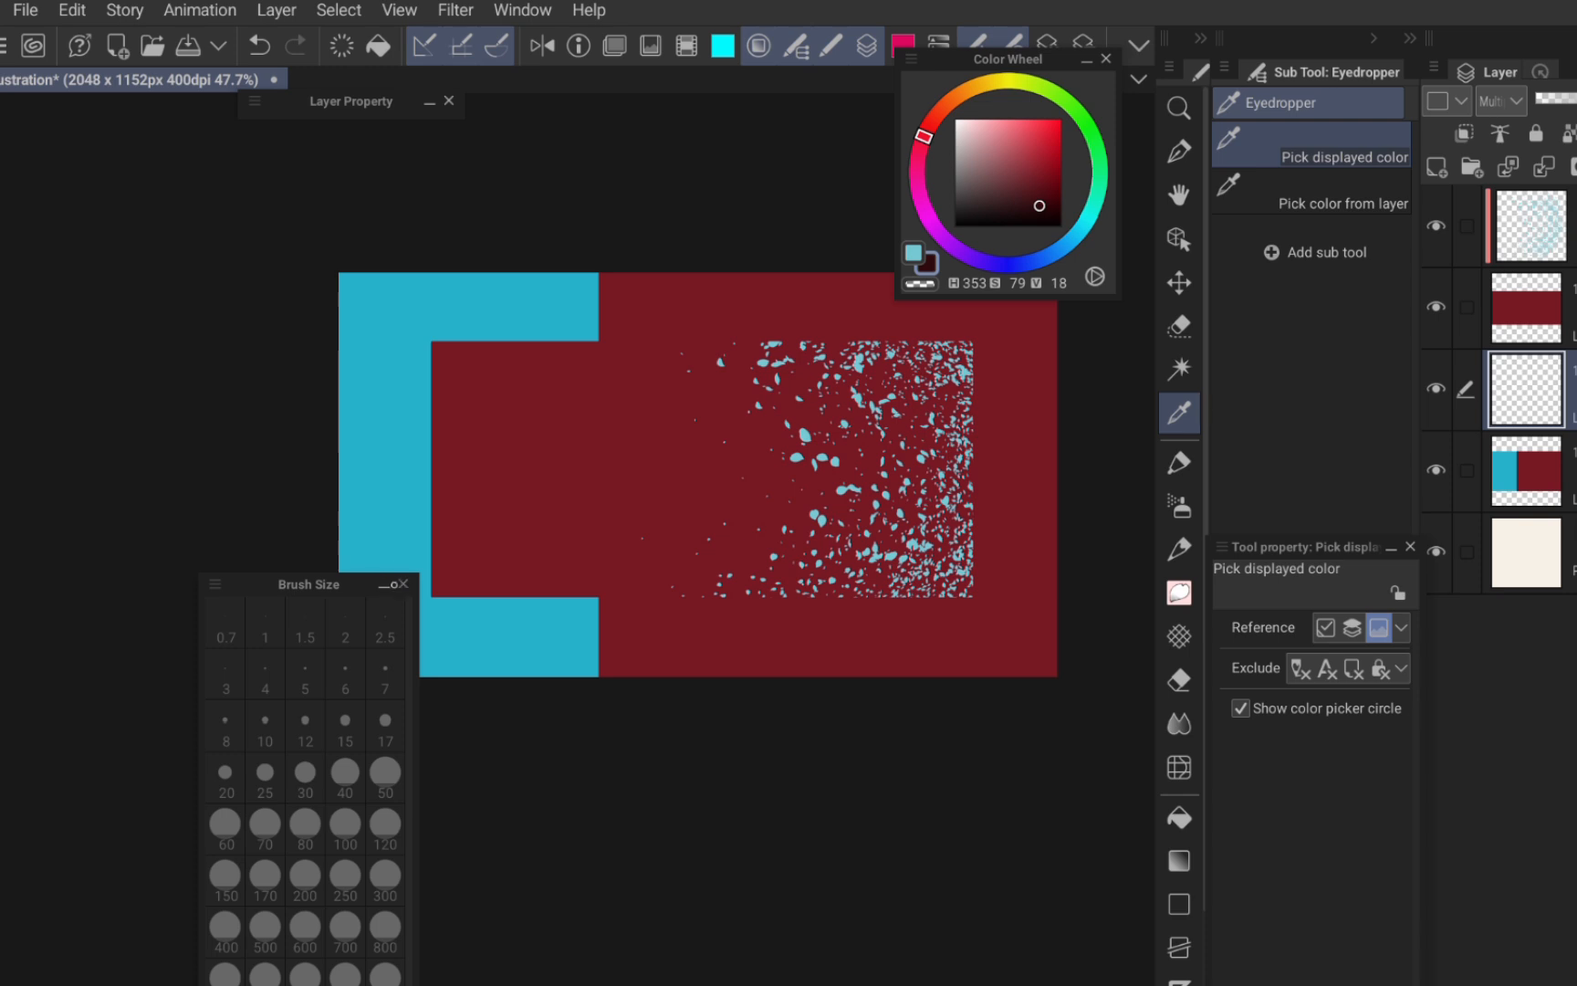
left_click(389, 584)
scroll(828, 604, "up", 1)
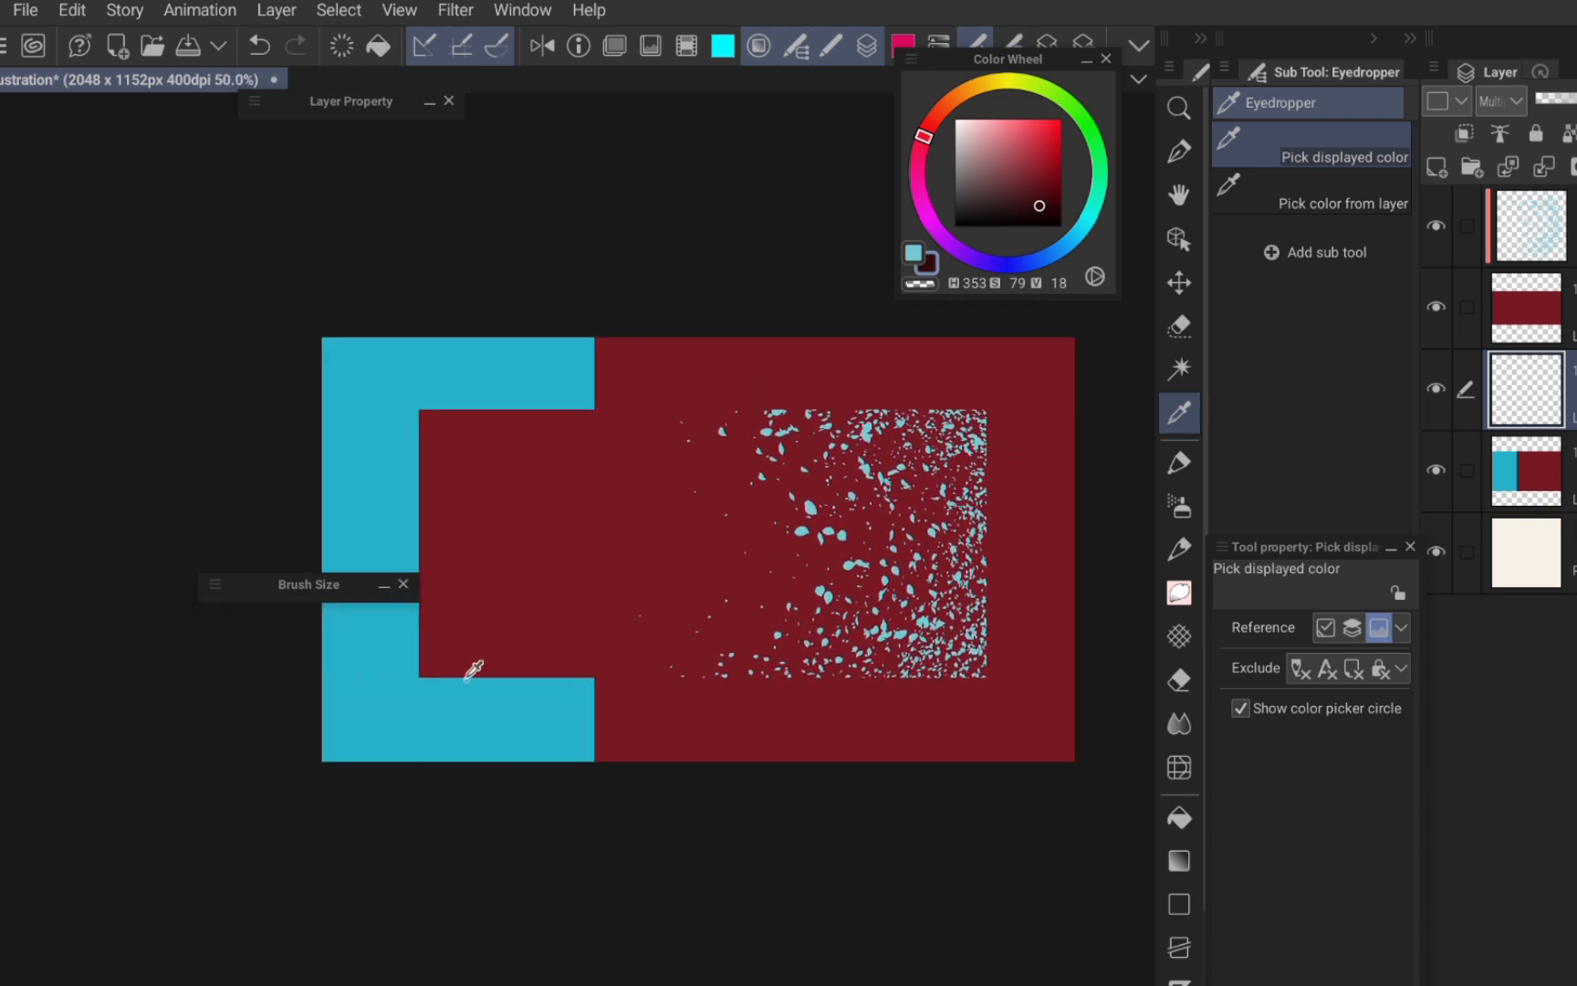
- Sample the dark red colour at H 353, S 79, V 33 and try a Noise airbrush stroke at the rectangle's lower-left corner
left_click_drag(574, 655, 661, 570)
left_click(1179, 505)
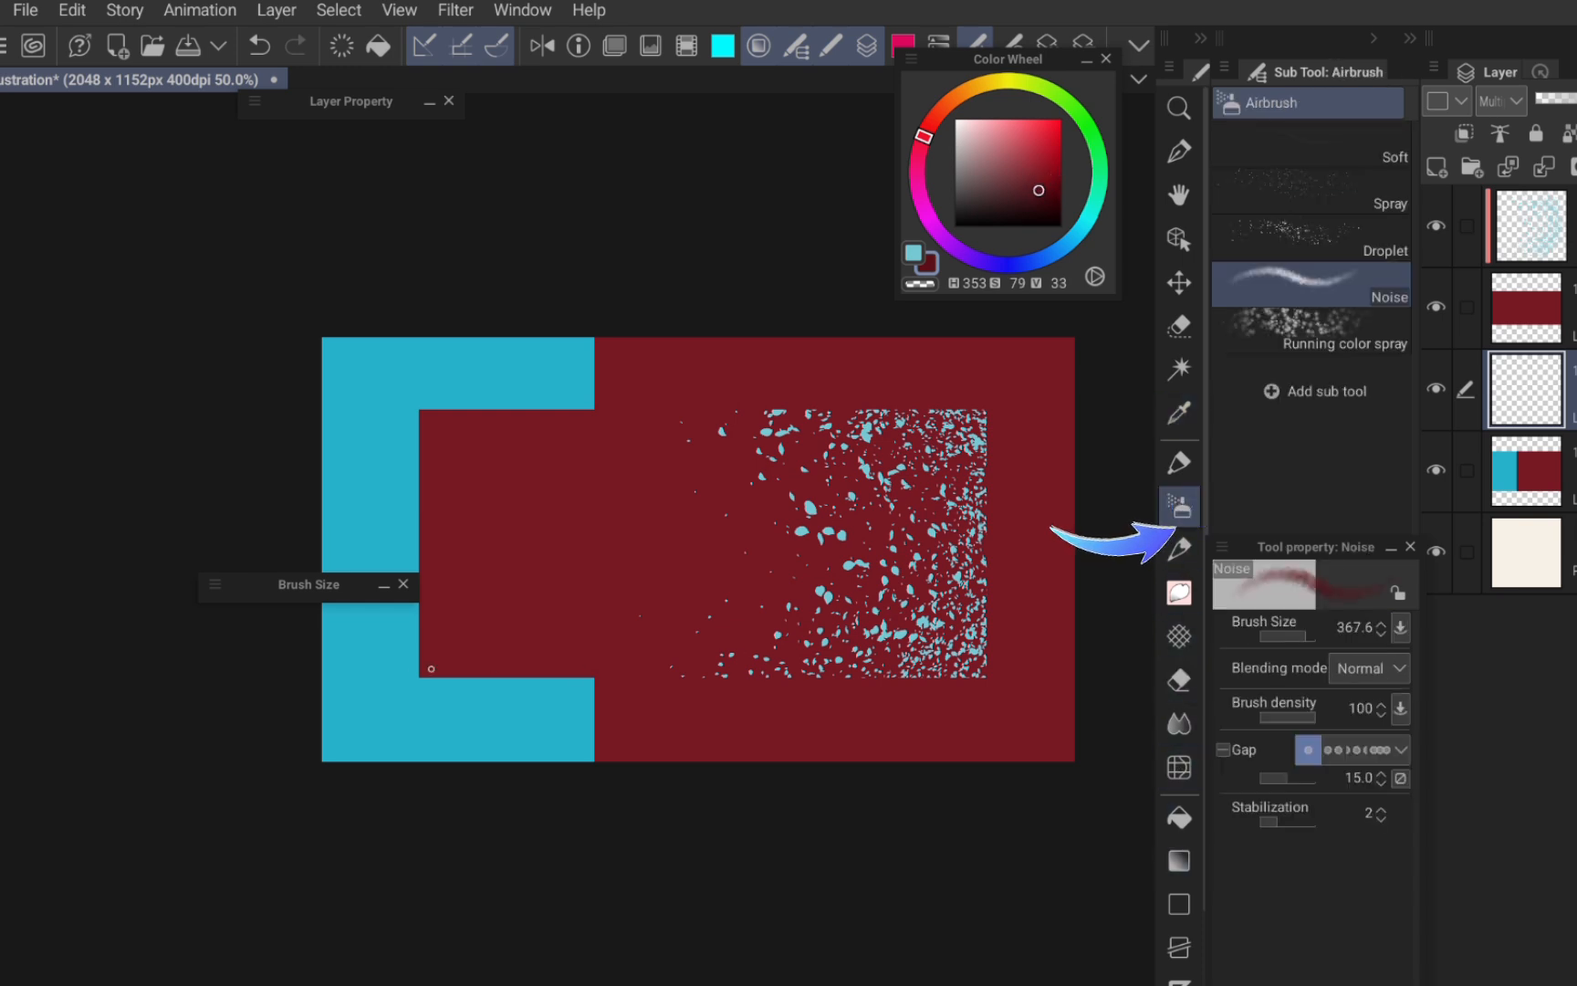
mouse_move(431, 668)
left_mouse_down()
mouse_move(995, 669)
mouse_move(526, 700)
mouse_move(419, 679)
left_mouse_up()
key("ctrl+z")
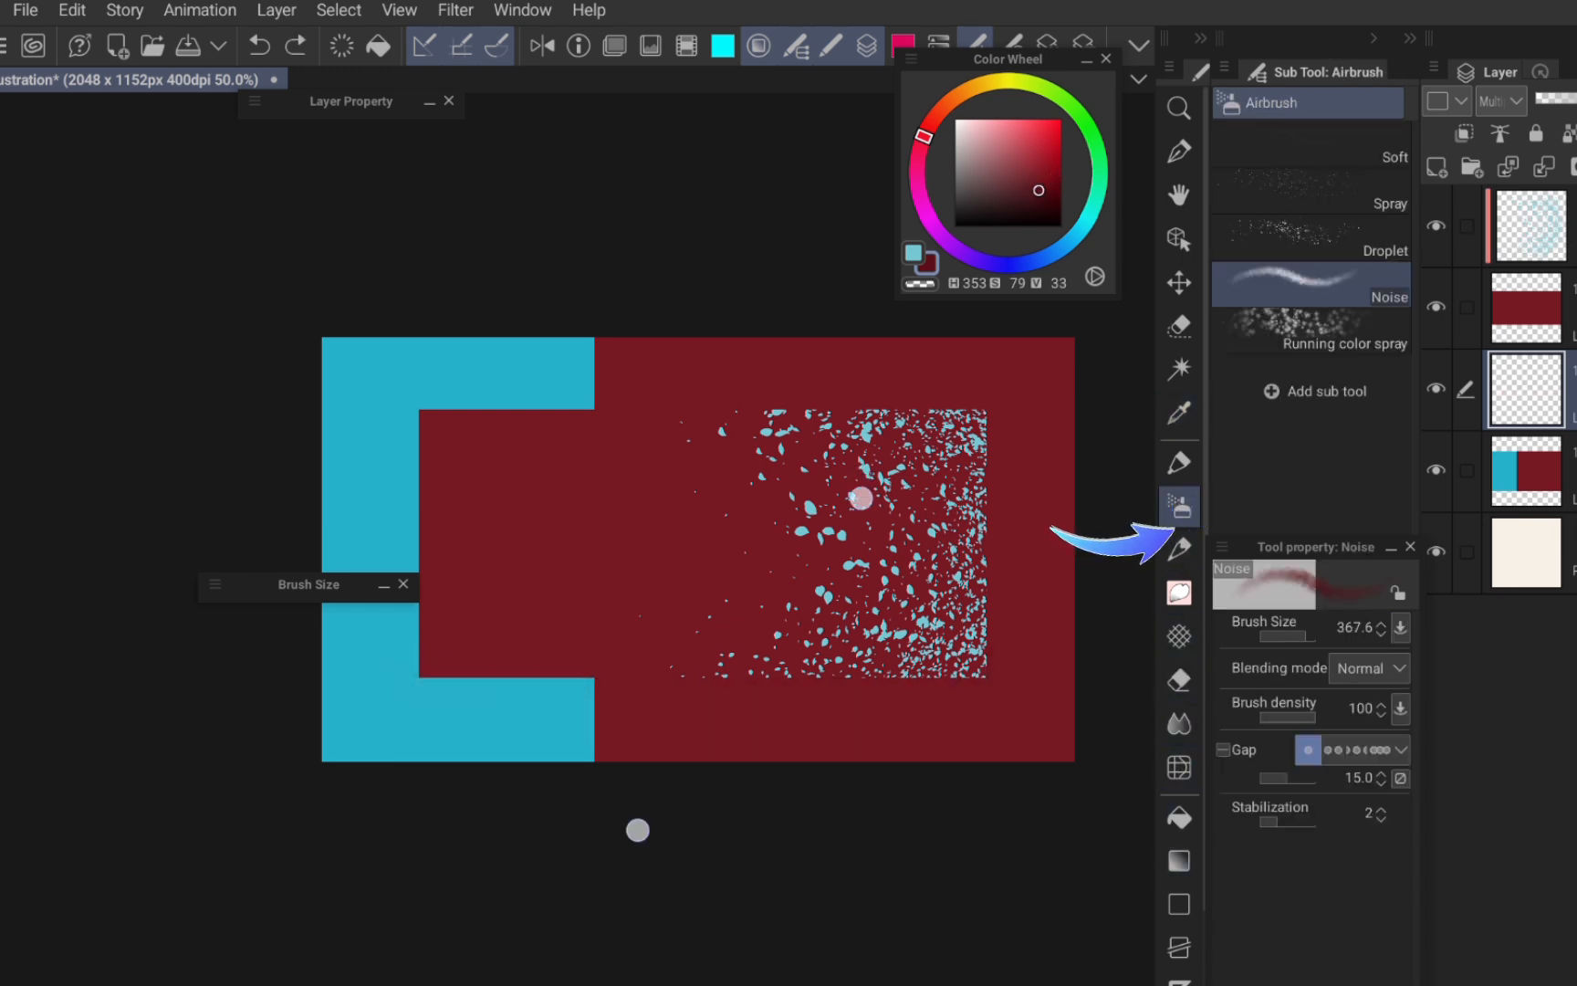
- Spray a dark red shadow along the central rectangle's bottom edge with the Soft airbrush at brush size 168.2
scroll(637, 830, "up", 1)
left_click(1337, 146)
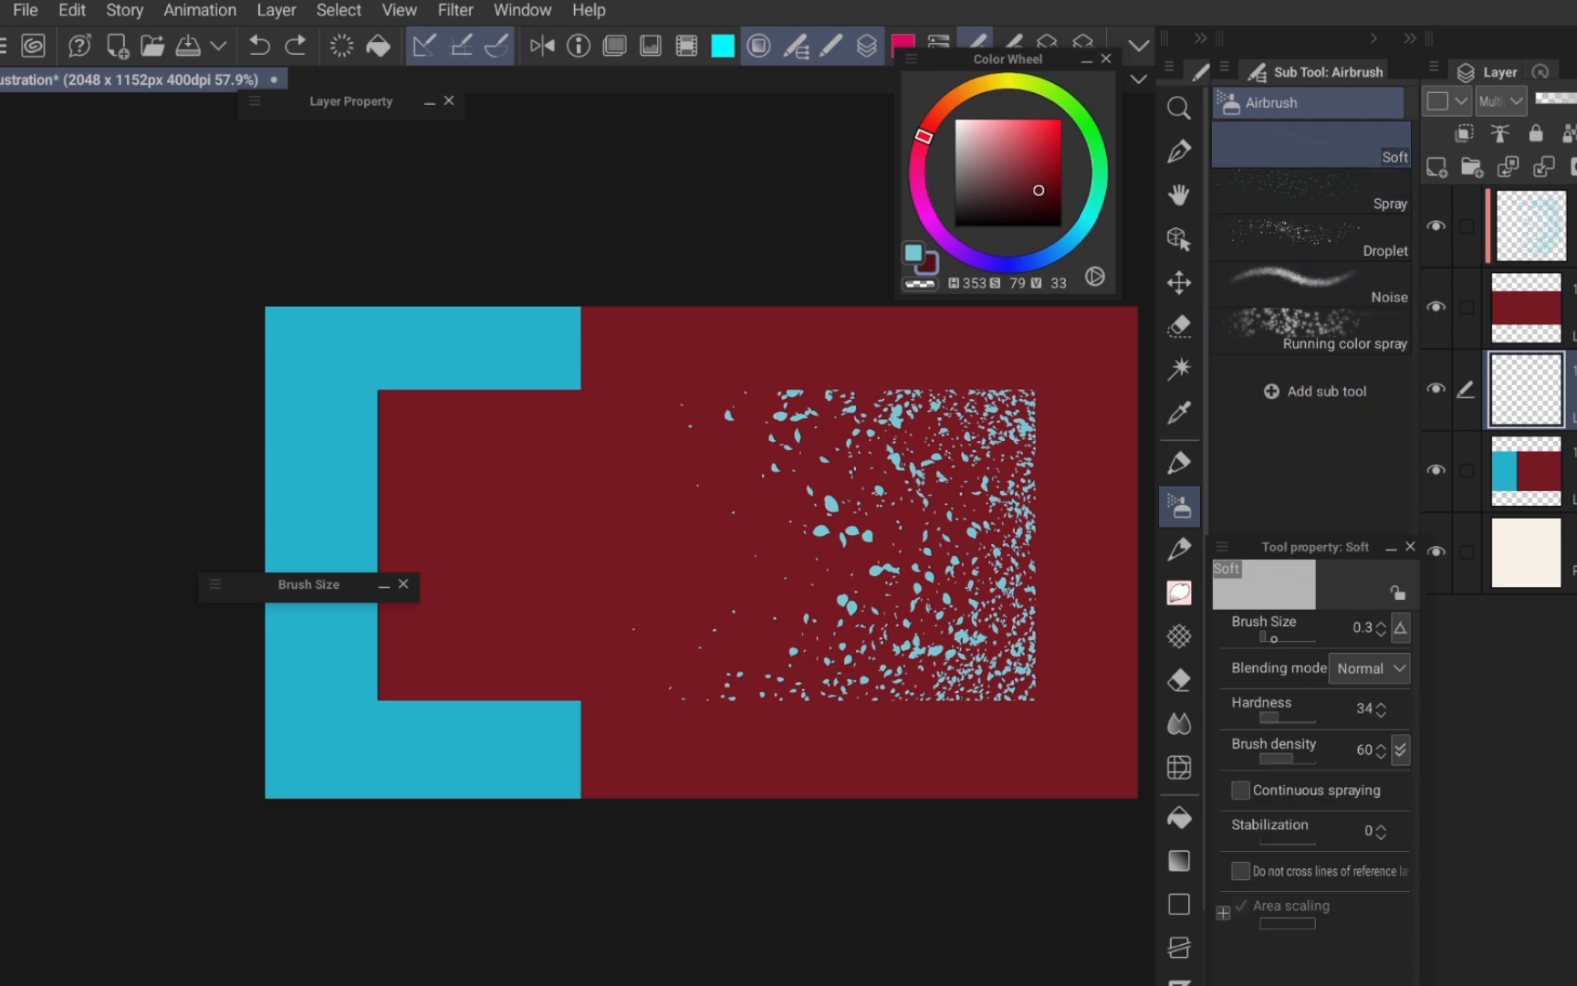
left_click_drag(1280, 639, 1313, 641)
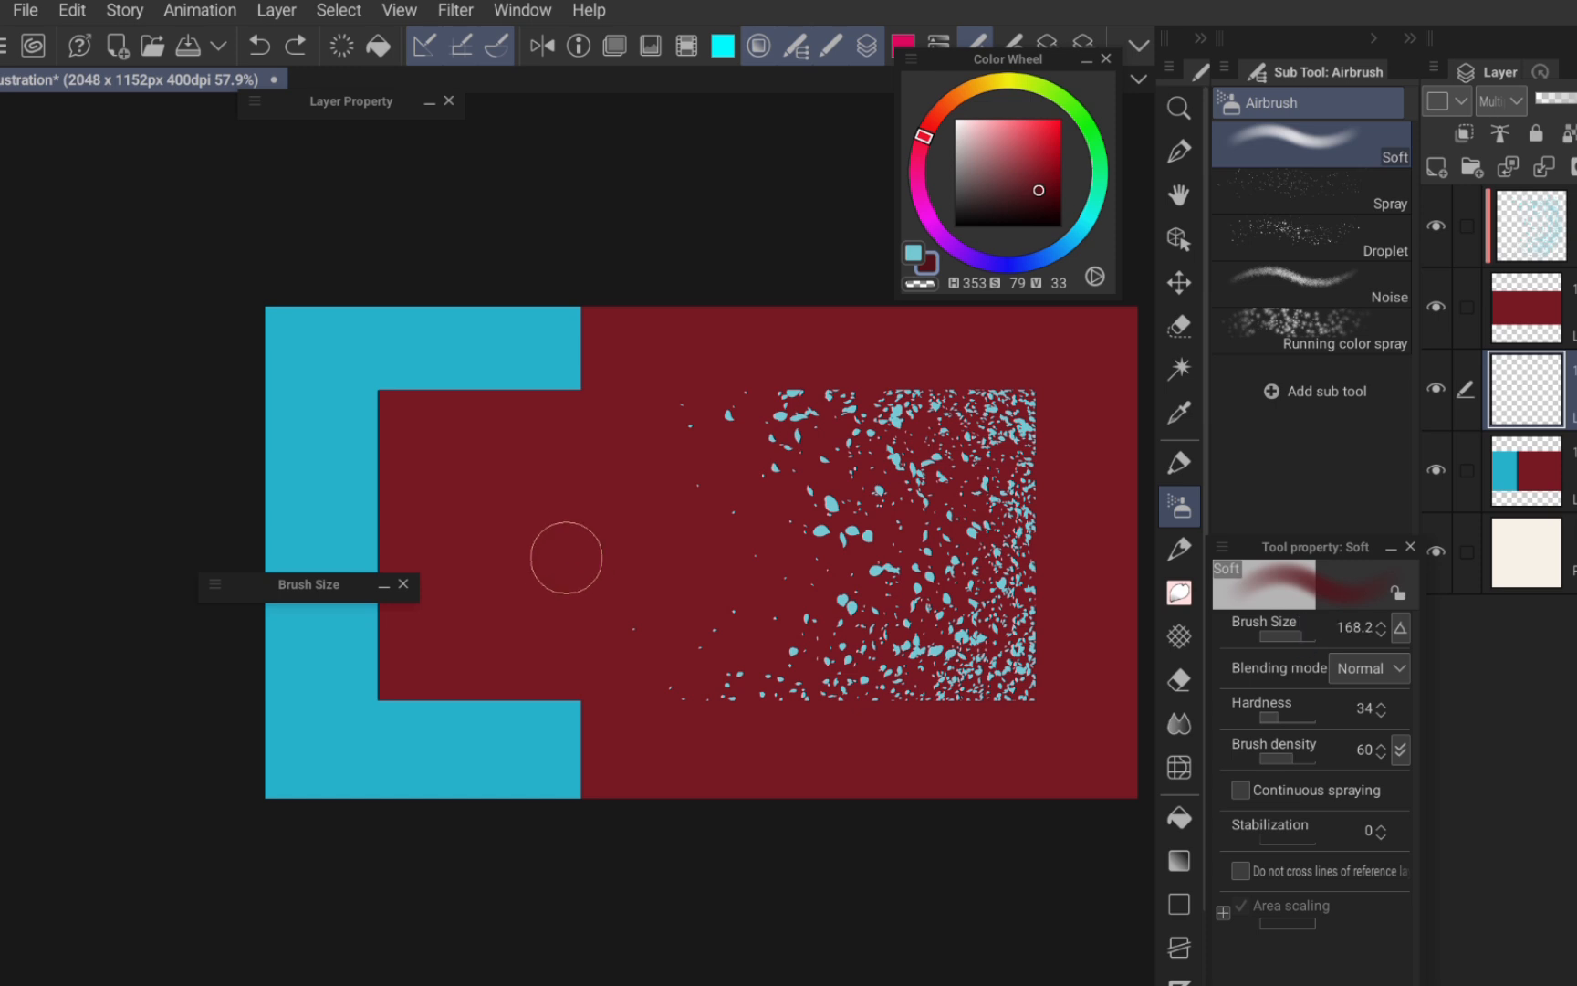
left_click_drag(435, 679, 960, 690)
mouse_move(609, 692)
left_mouse_down()
mouse_move(388, 696)
mouse_move(994, 702)
left_mouse_up()
left_click_drag(874, 445, 891, 499)
left_click_drag(440, 430, 1041, 450)
left_click_drag(901, 426, 1002, 467)
key("ctrl+z")
left_click_drag(1051, 525, 1007, 466)
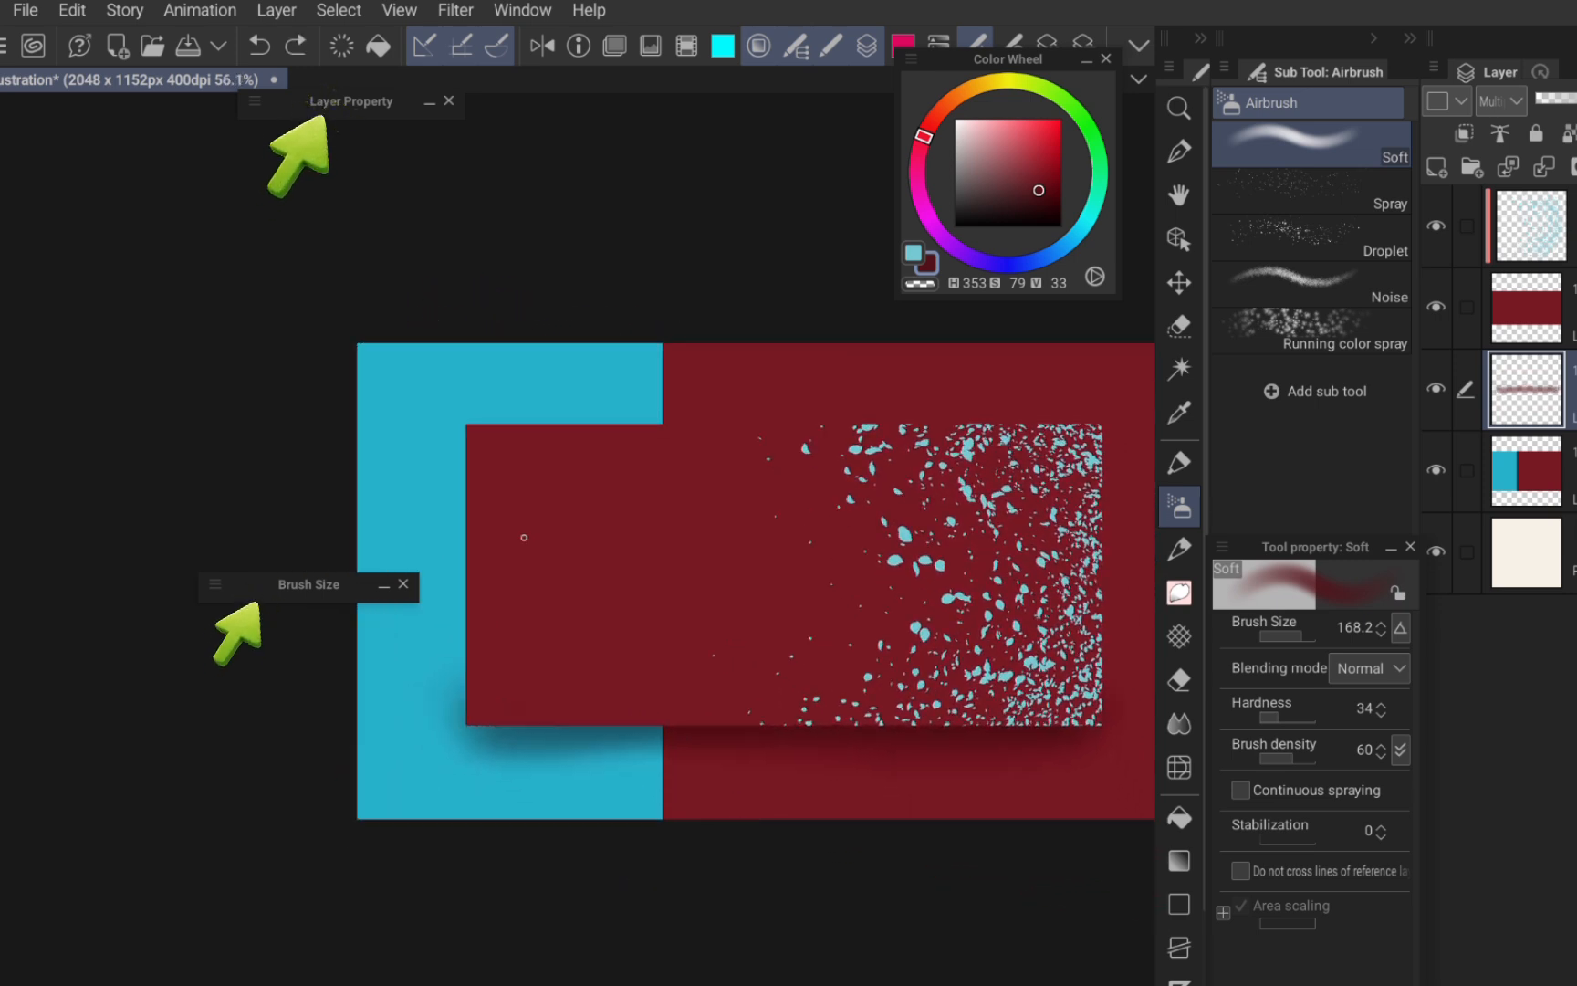
- Spray the same soft shadow down the left edge of the central rectangle, joining it at the lower-left corner
mouse_move(444, 481)
left_mouse_down()
mouse_move(454, 717)
mouse_move(454, 482)
mouse_move(454, 659)
left_mouse_up()
left_click_drag(466, 488, 465, 715)
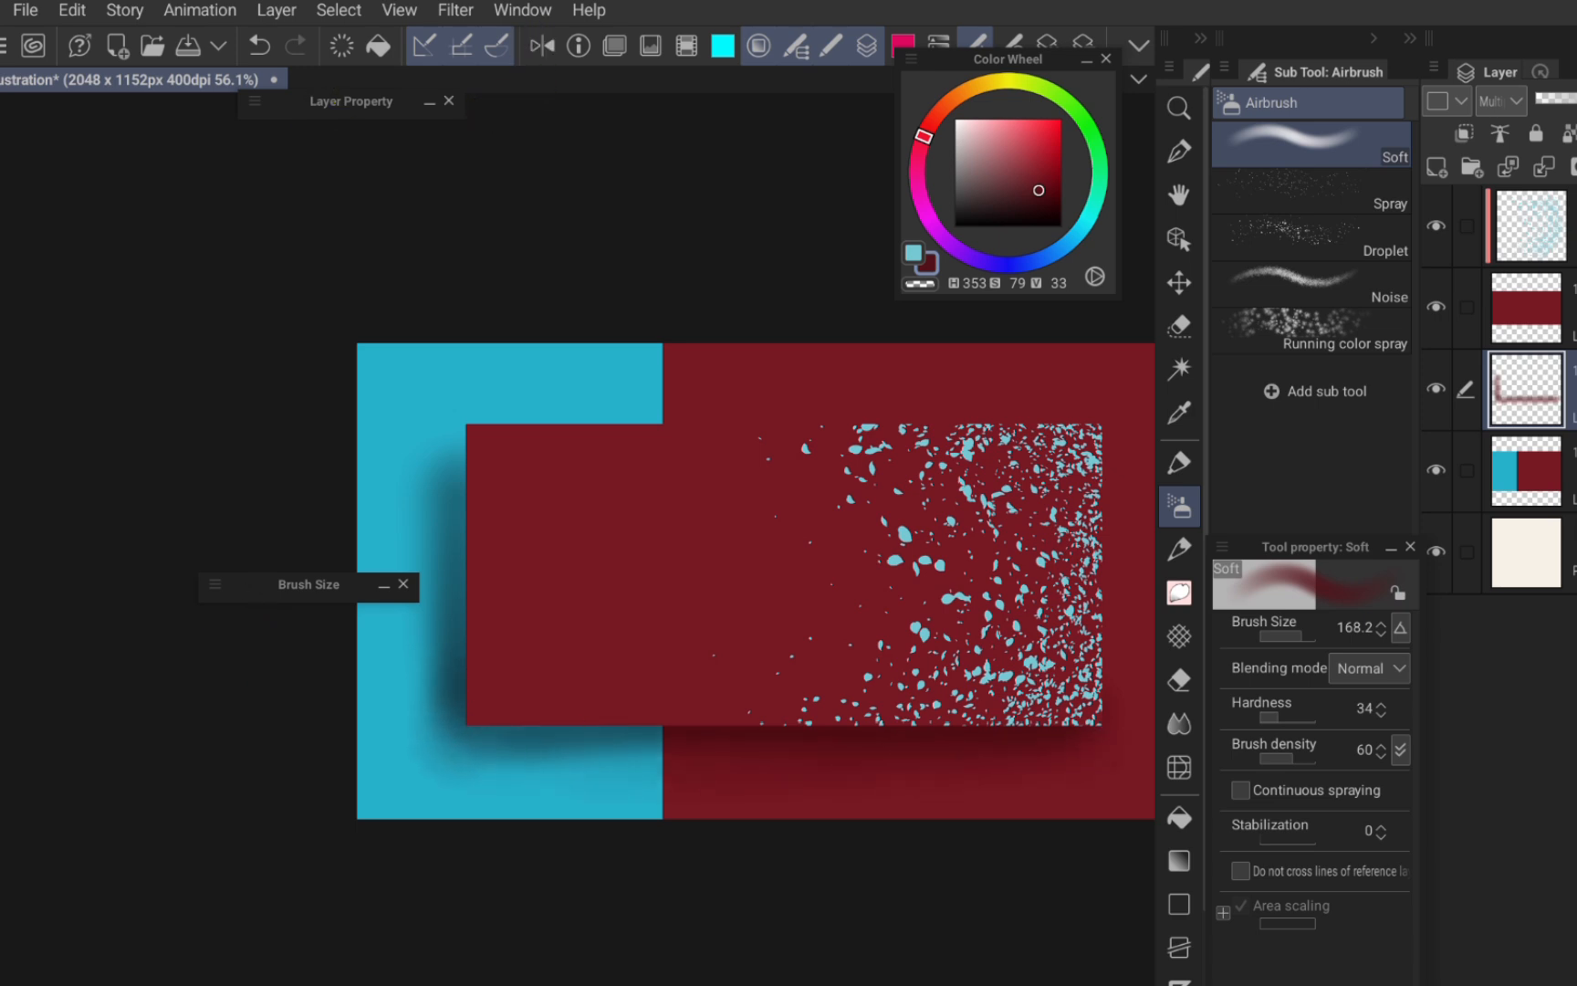
scroll(862, 728, "down", 2)
scroll(819, 697, "up", 1)
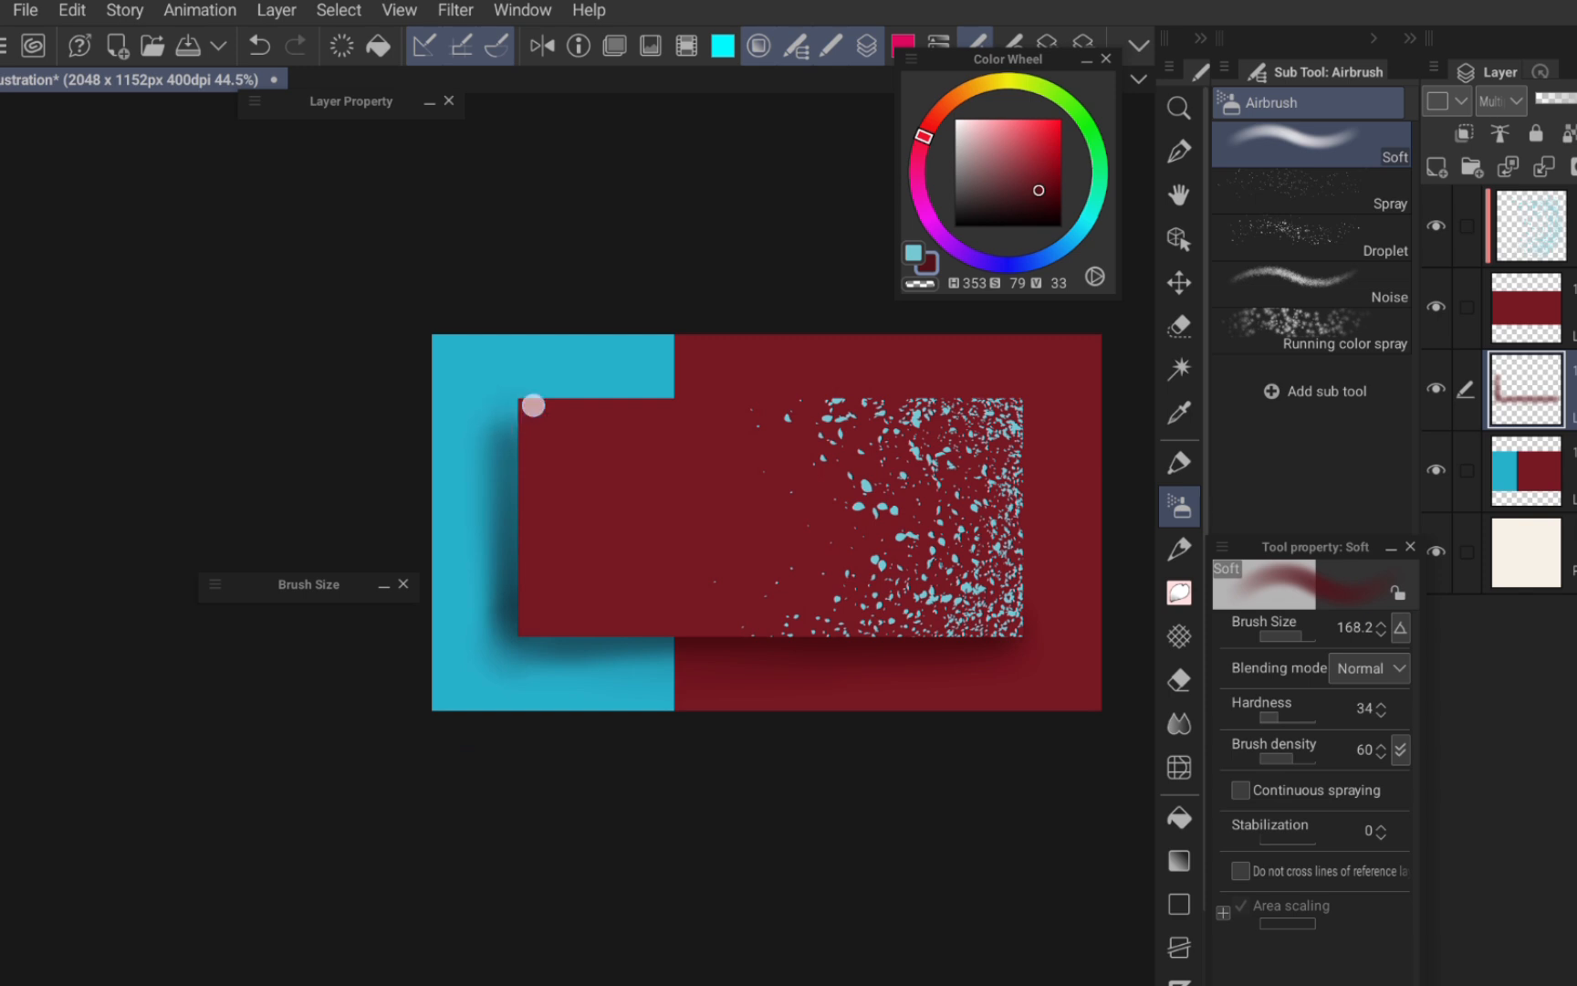
- Trim the shadow's upper end beside the rectangle's top-left corner to a straight edge with the Hard eraser at brush size 59.3
left_click_drag(533, 406, 561, 419)
scroll(823, 618, "up", 1)
left_click(1191, 821)
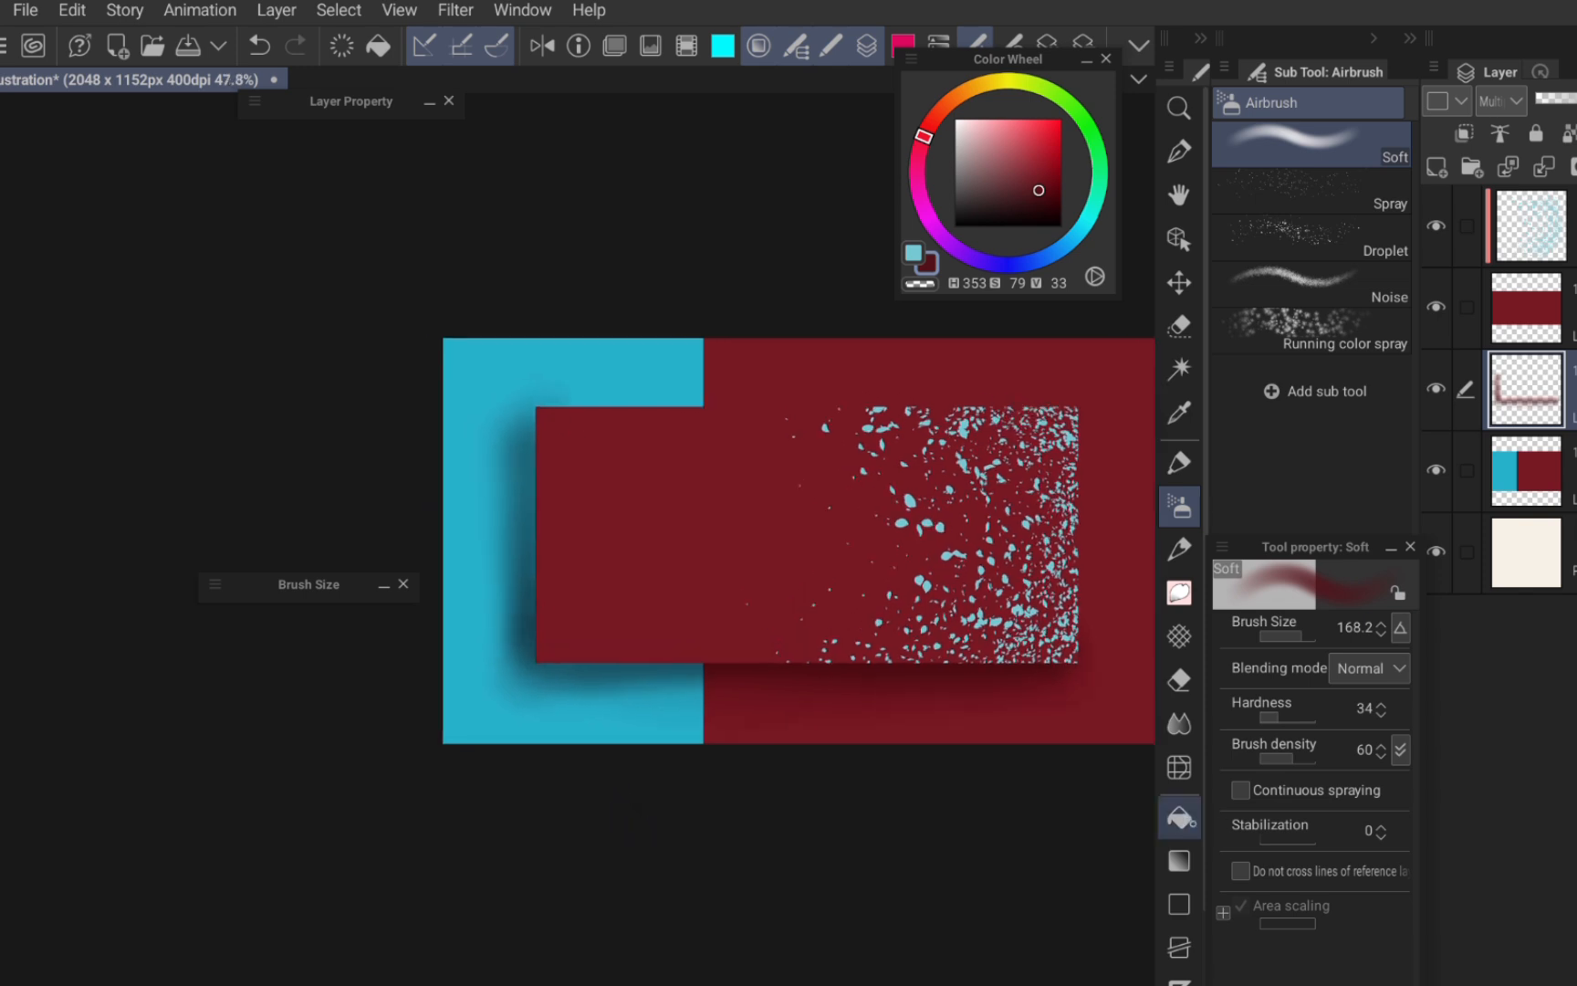
left_click(1179, 680)
scroll(851, 597, "up", 2)
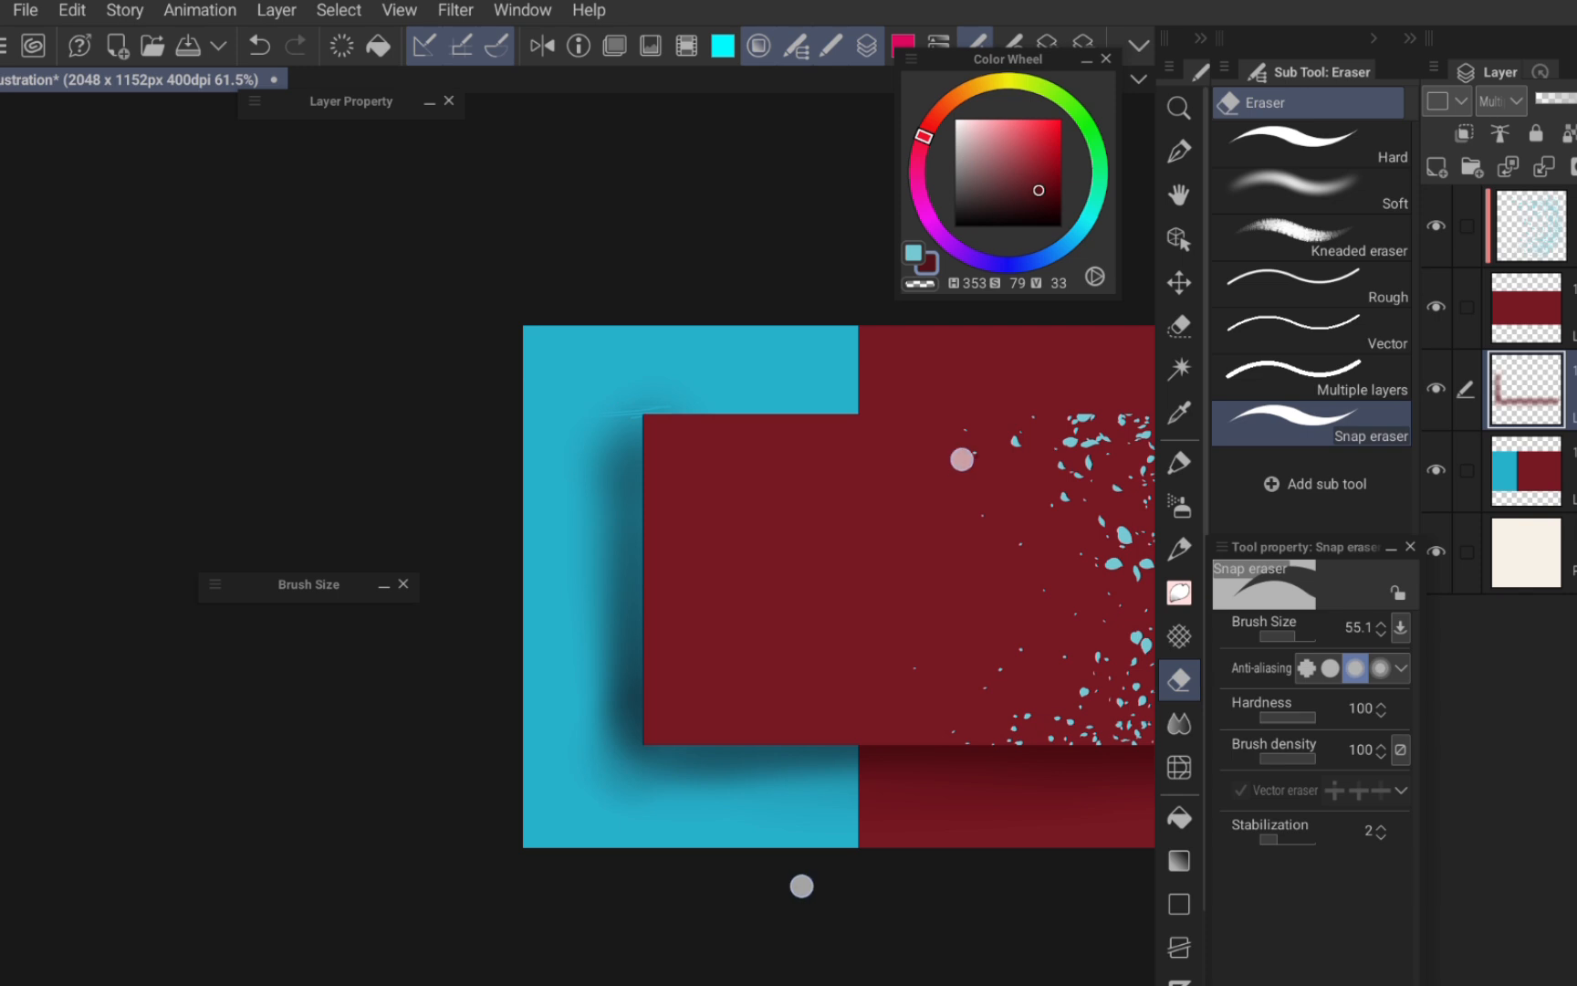
key("ctrl+z")
scroll(752, 588, "up", 3)
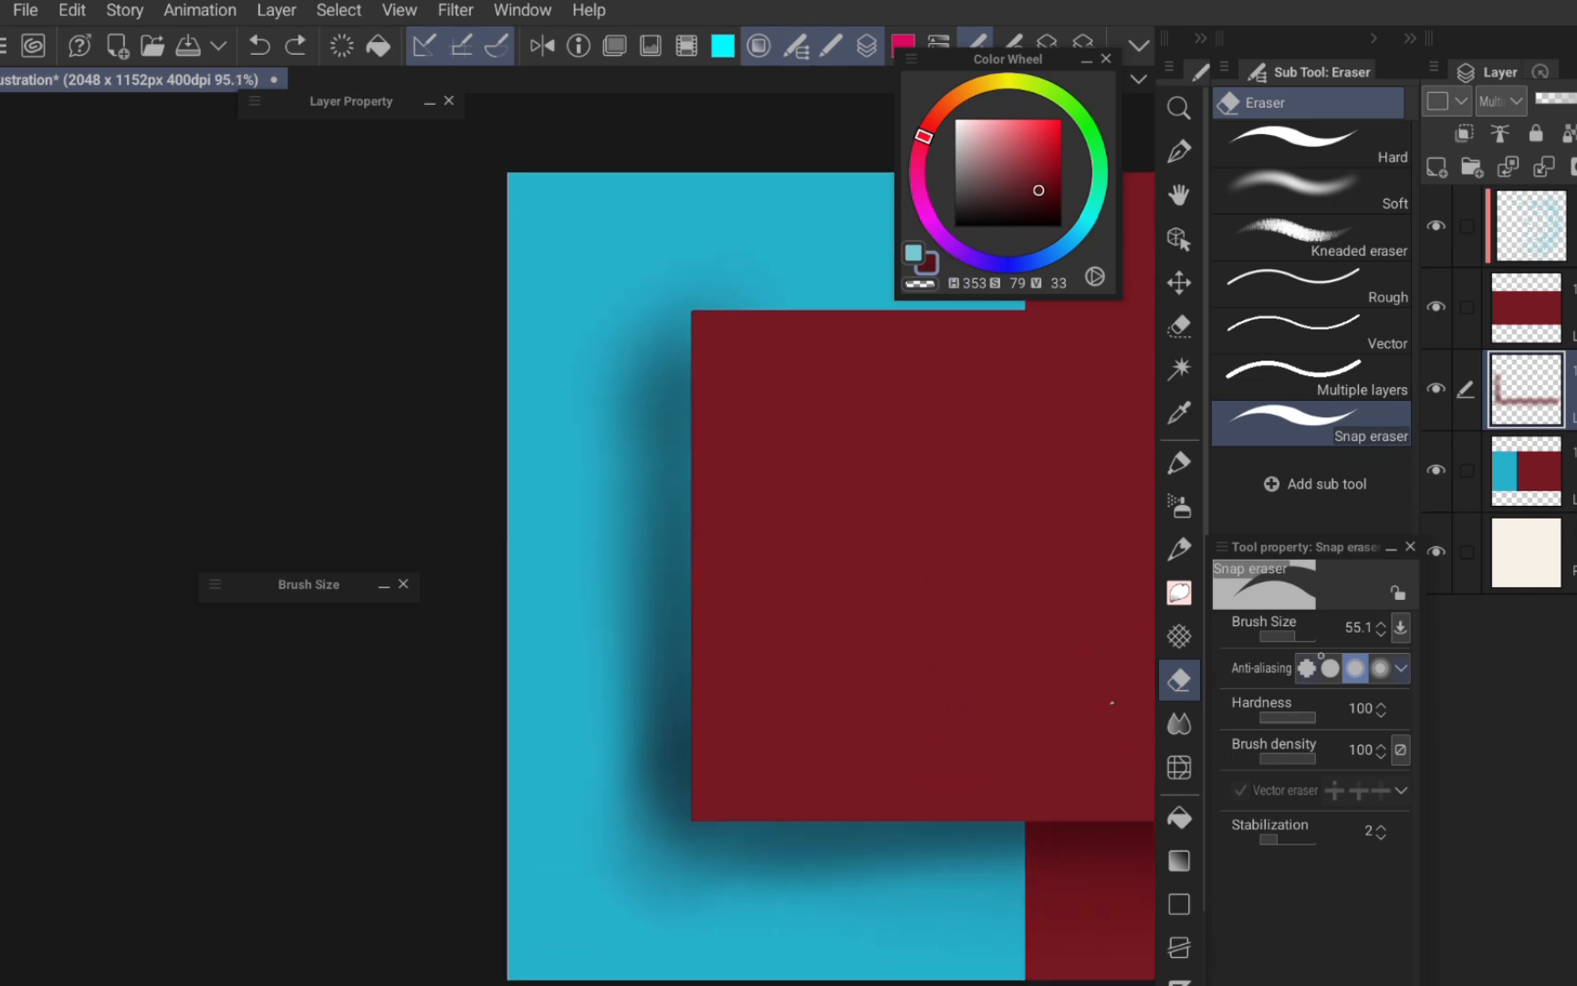
left_click(1296, 144)
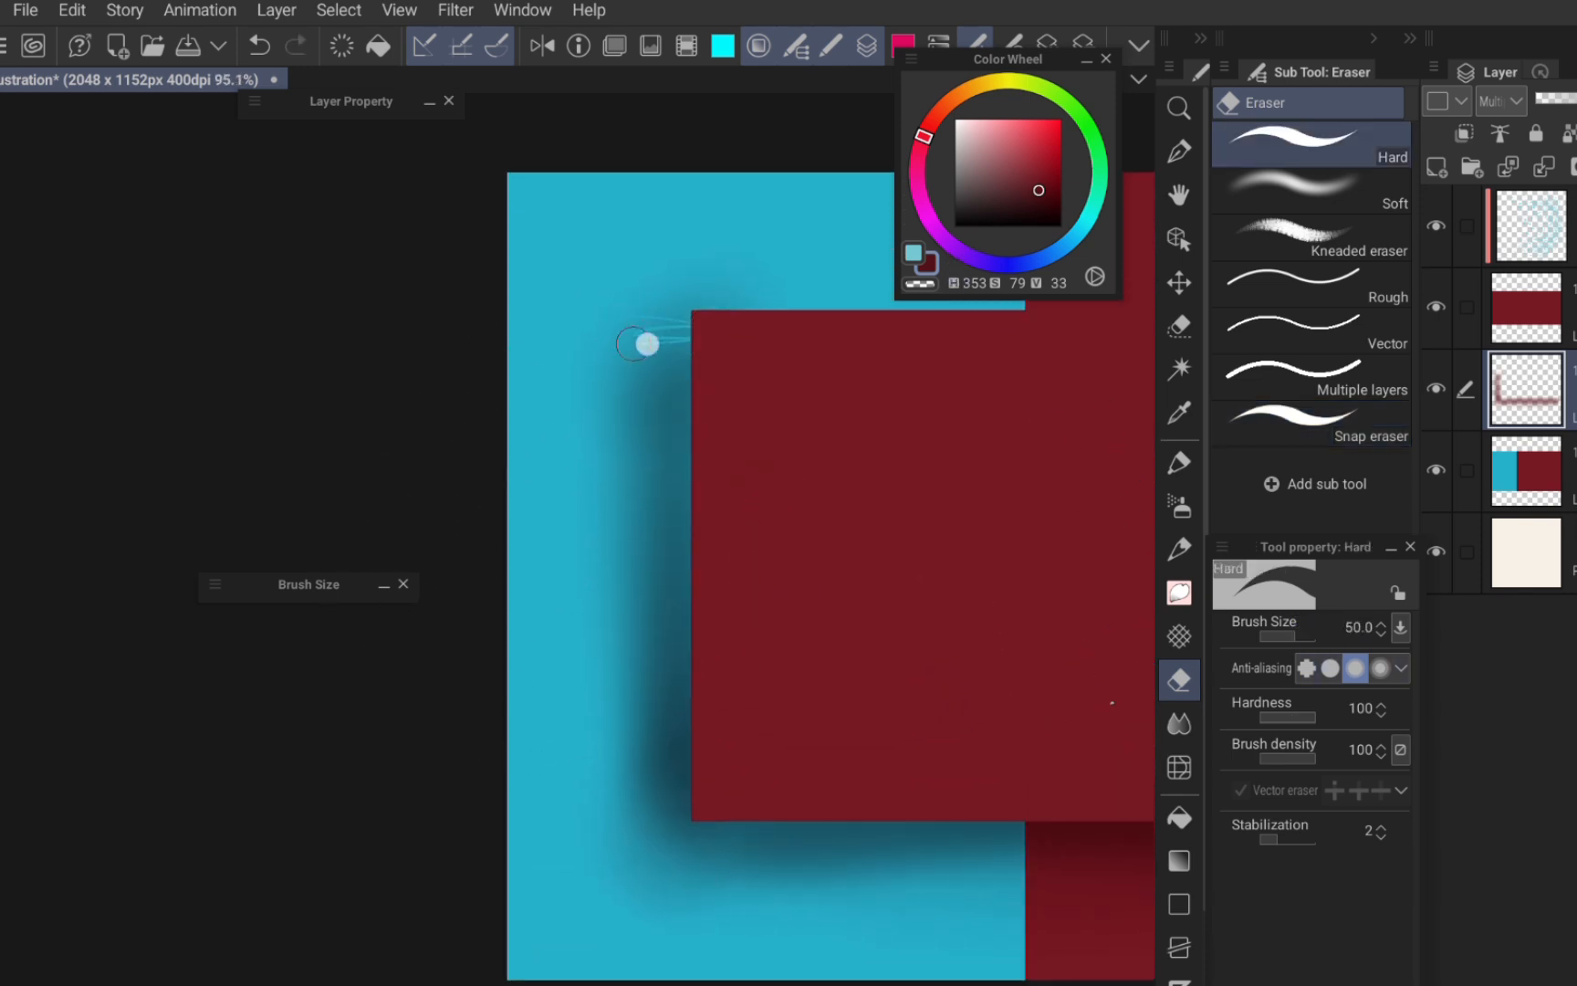
key("ctrl+z")
left_click_drag(1311, 638, 1297, 645)
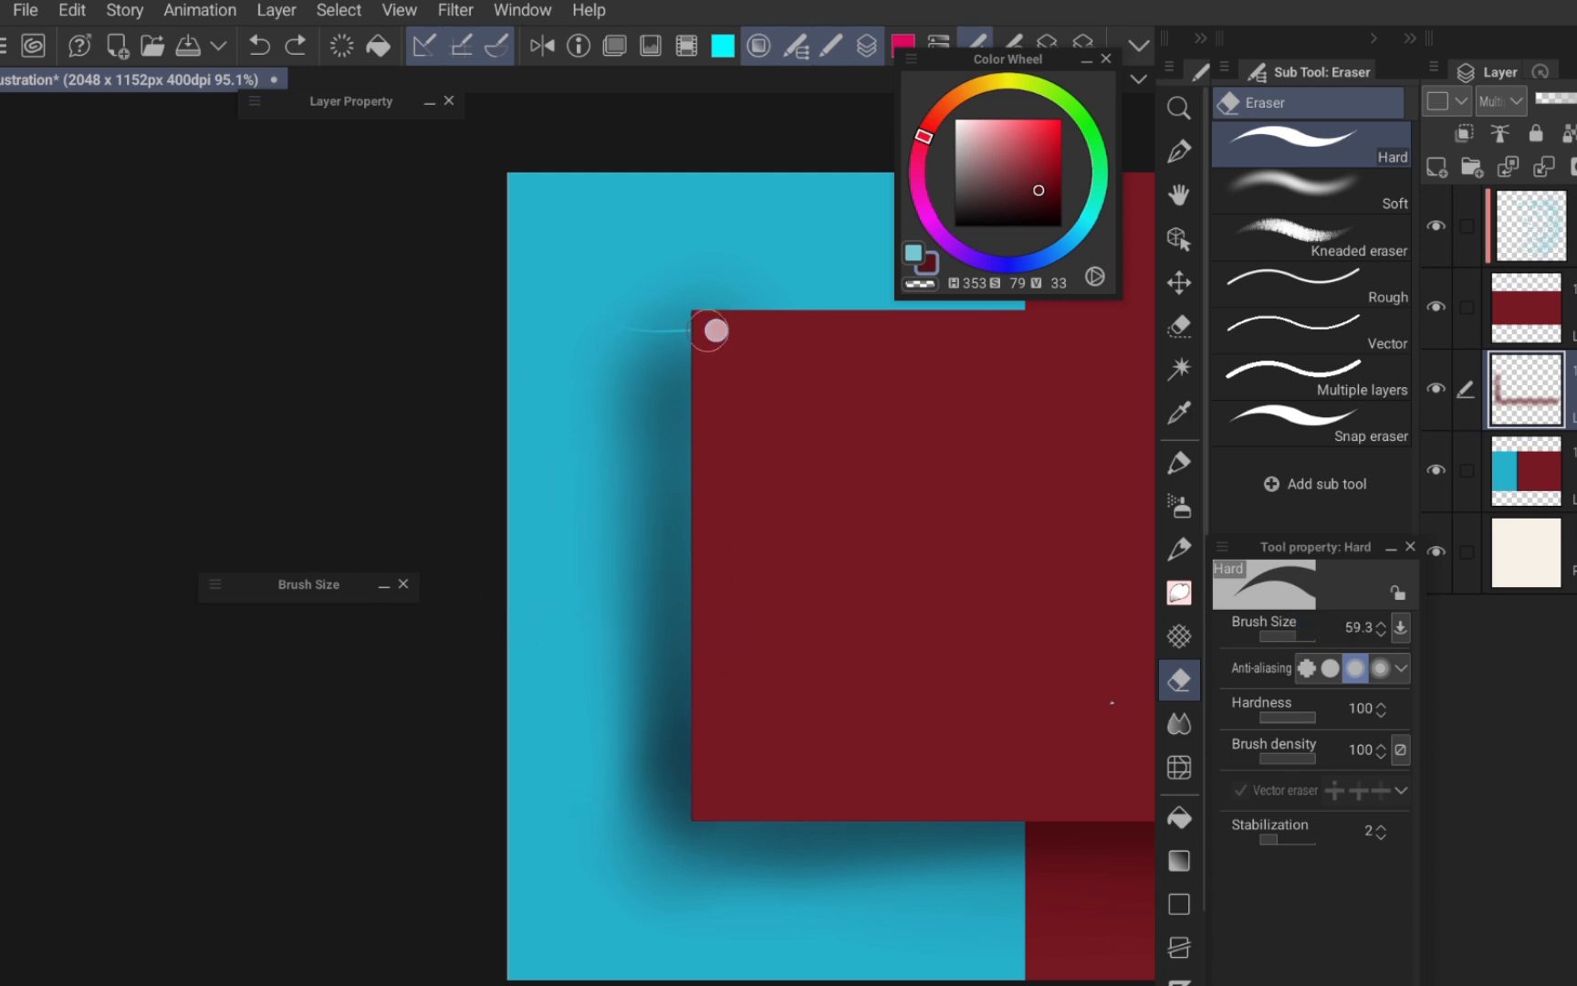
mouse_move(716, 330)
left_mouse_down()
mouse_move(599, 303)
mouse_move(712, 301)
left_mouse_up()
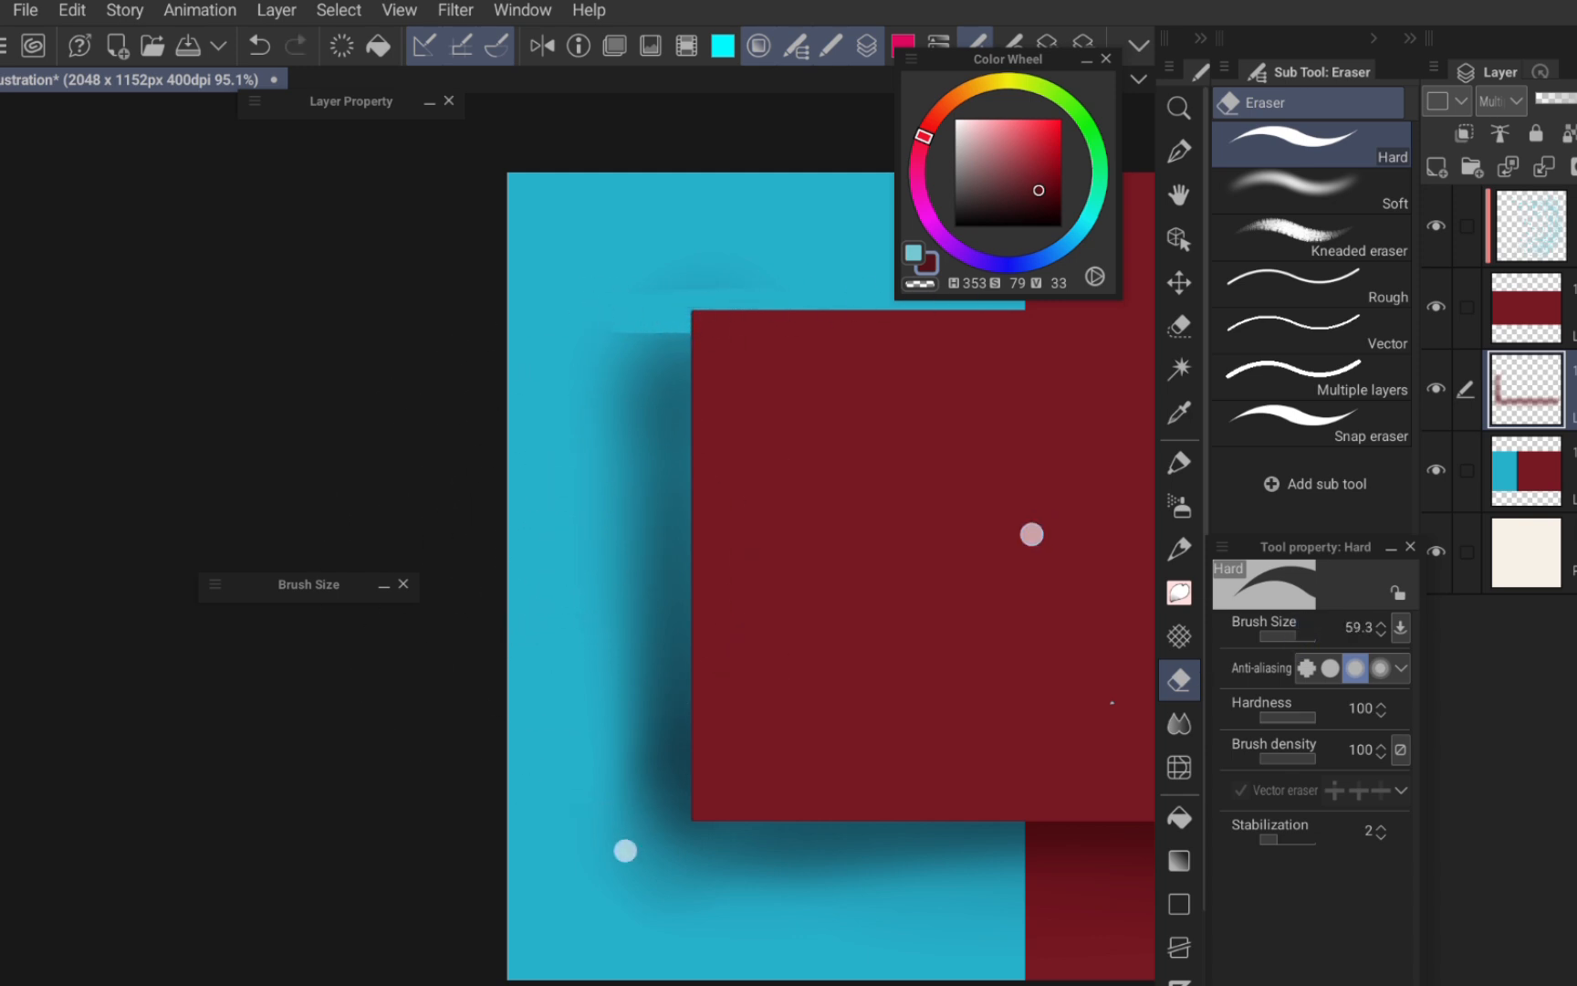
- Erase the blurred outer side of the left shadow to give it a straight edge parallel to the rectangle
mouse_move(851, 398)
left_mouse_down()
mouse_move(751, 391)
mouse_move(882, 394)
left_mouse_up()
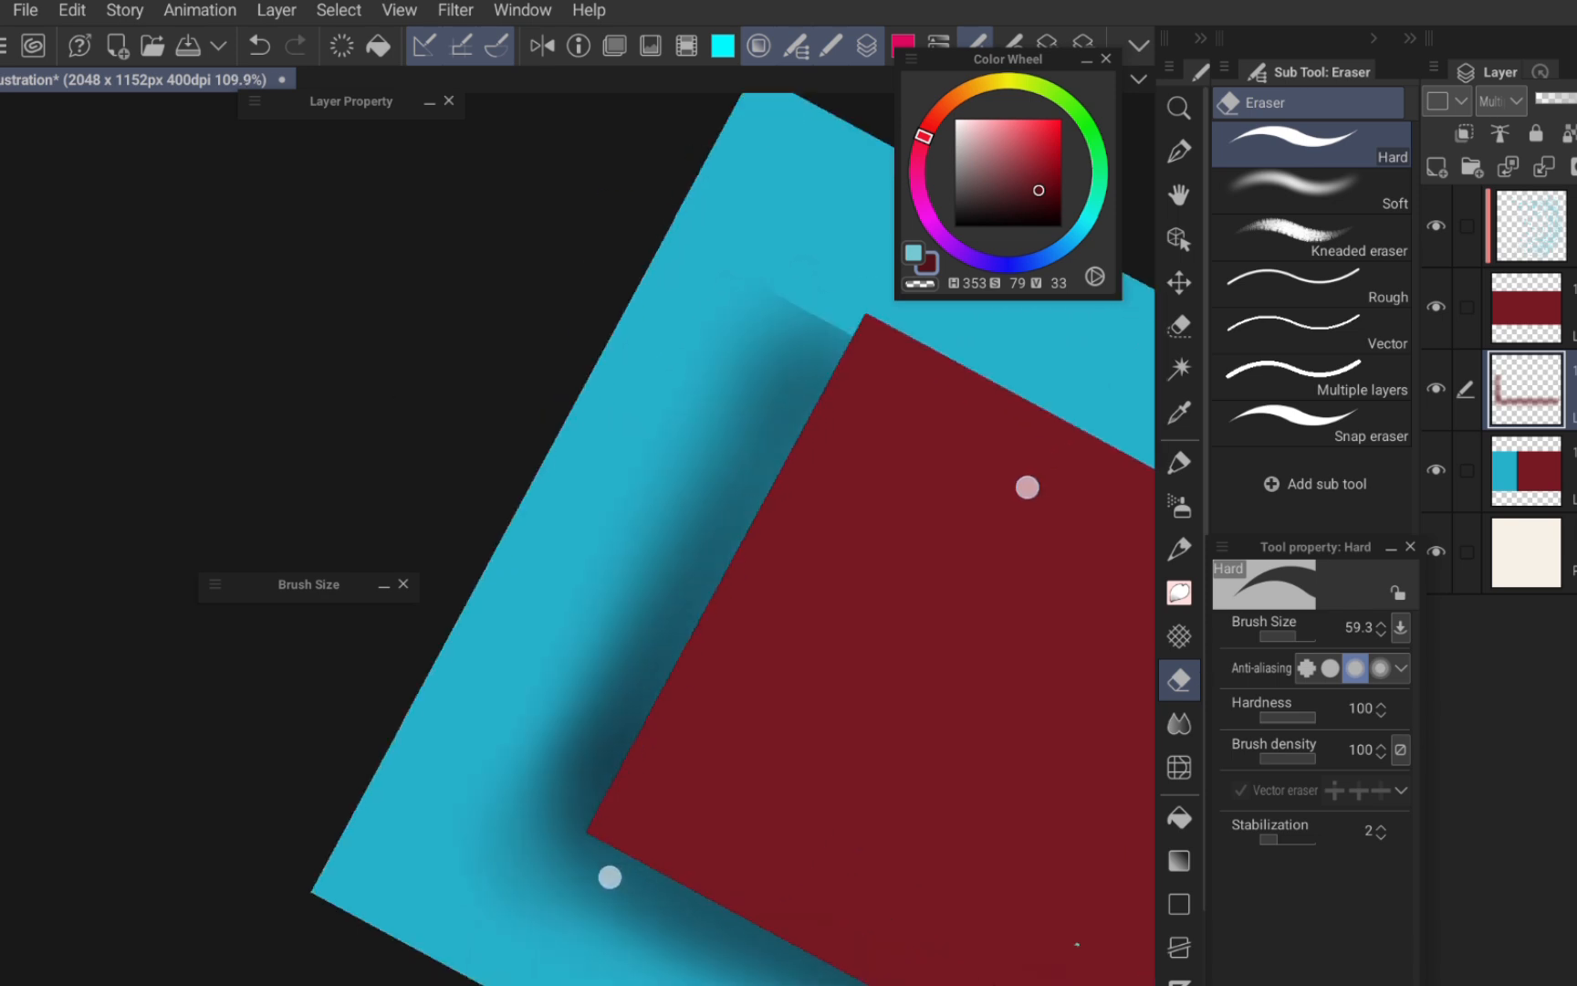
left_click_drag(610, 876, 528, 840)
mouse_move(841, 359)
left_mouse_down()
mouse_move(838, 341)
mouse_move(425, 735)
left_mouse_up()
left_click_drag(923, 459, 1050, 502)
left_click_drag(292, 746, 514, 422)
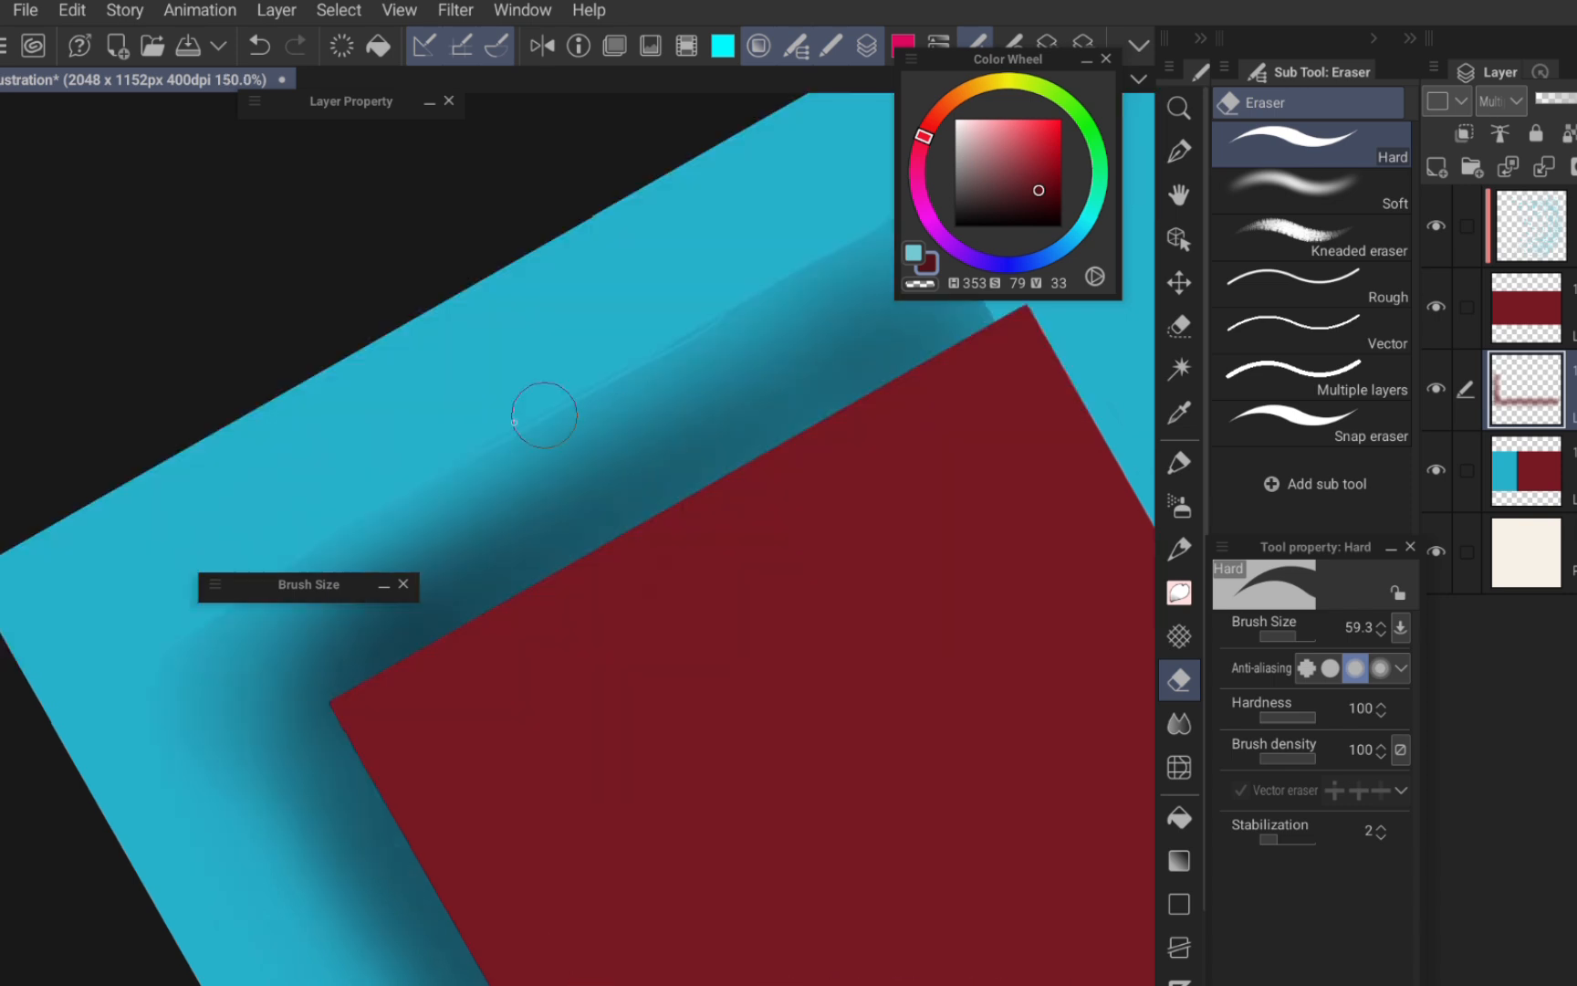
left_click_drag(640, 360, 573, 425)
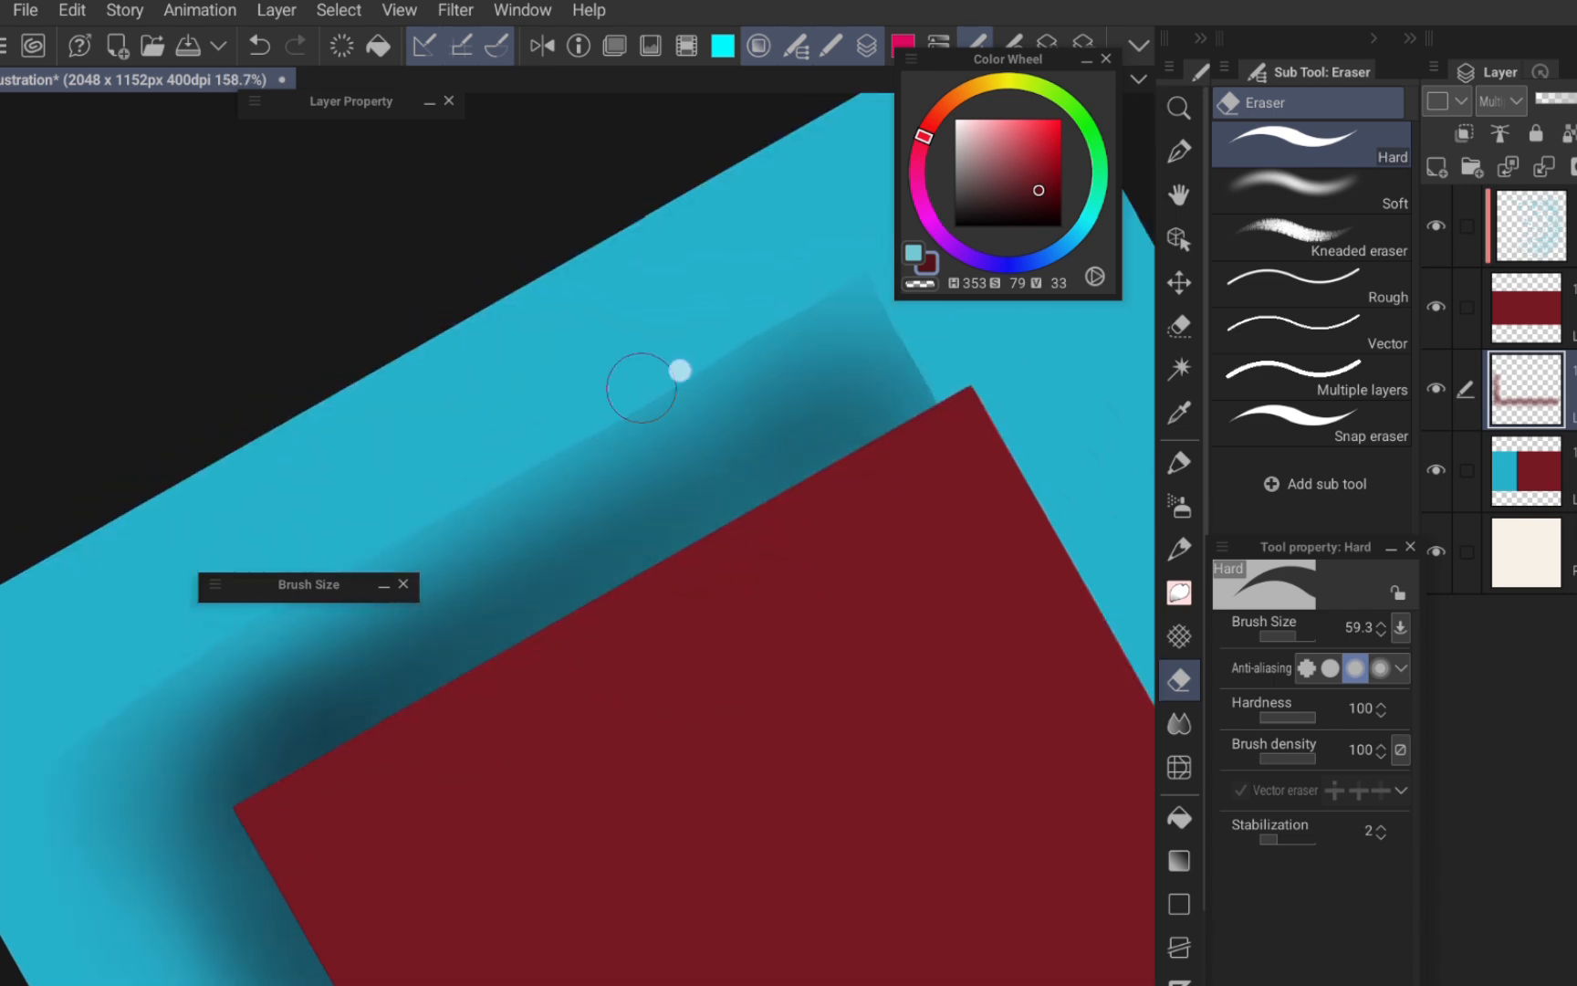
left_click_drag(771, 320, 268, 296)
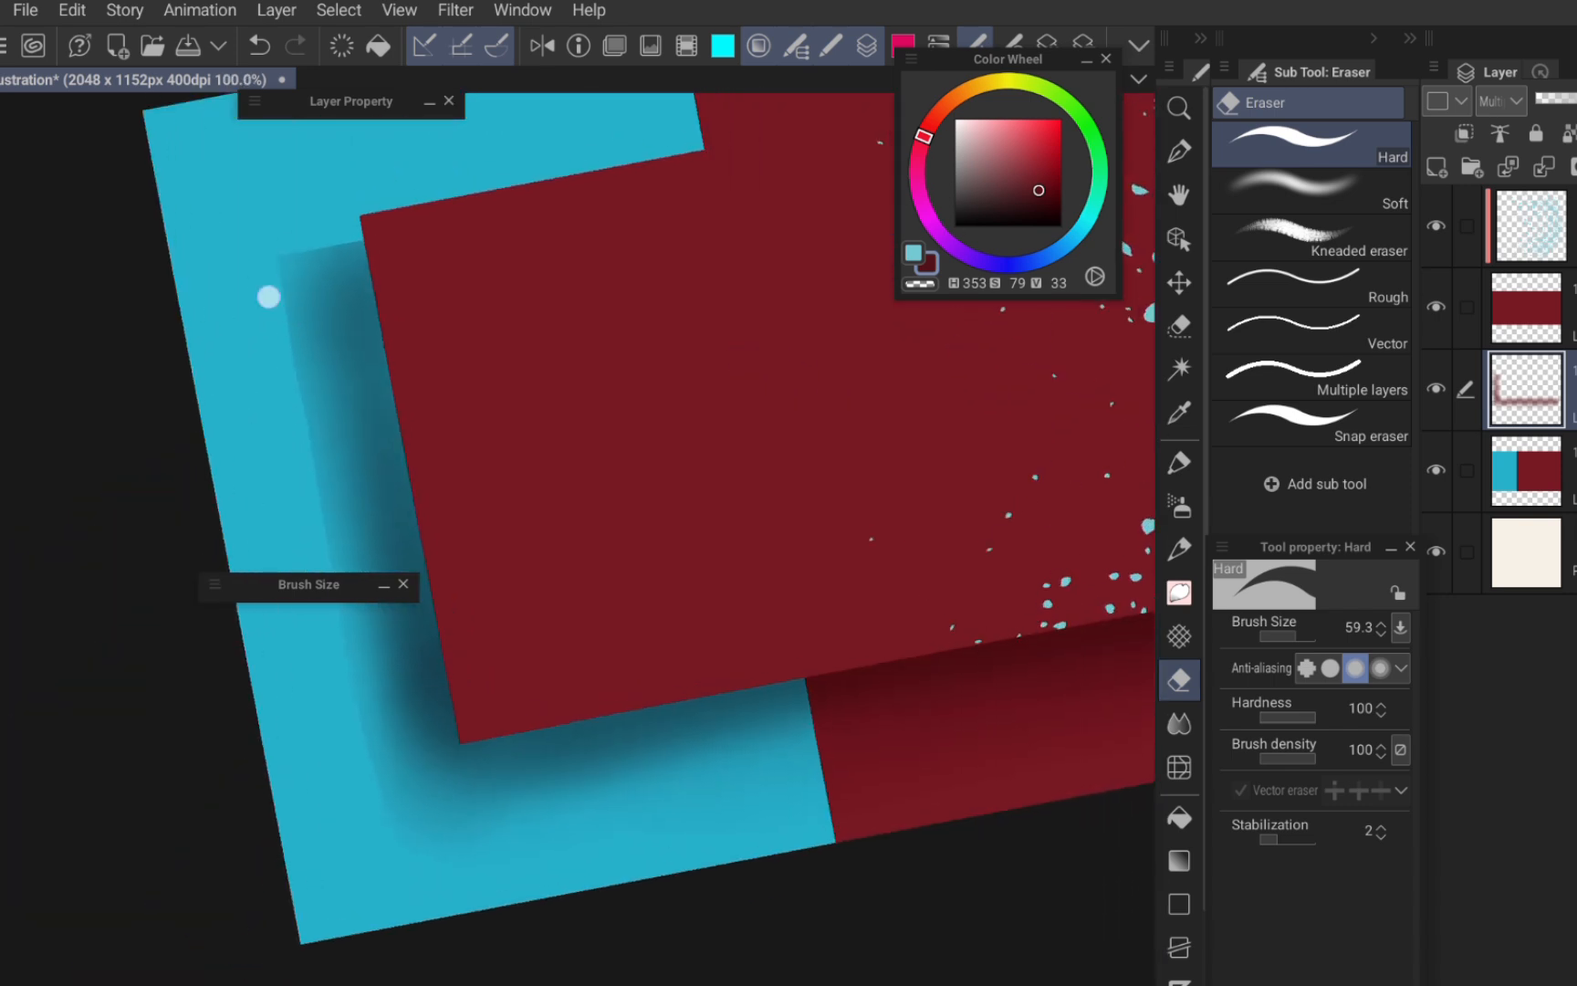
- Erase the blurred lower side of the bottom shadow into a straight edge parallel to the rectangle
mouse_move(716, 420)
left_mouse_down()
mouse_move(598, 507)
mouse_move(583, 470)
left_mouse_up()
mouse_move(357, 782)
left_mouse_down()
mouse_move(414, 781)
mouse_move(280, 781)
left_mouse_up()
mouse_move(690, 786)
left_mouse_down()
mouse_move(584, 809)
mouse_move(617, 789)
mouse_move(1103, 764)
mouse_move(955, 797)
left_mouse_up()
left_click_drag(860, 474, 727, 398)
mouse_move(509, 764)
left_mouse_down()
mouse_move(539, 724)
mouse_move(942, 746)
left_mouse_up()
left_click_drag(709, 856, 431, 856)
mouse_move(854, 715)
left_mouse_down()
mouse_move(651, 719)
mouse_move(876, 770)
left_mouse_up()
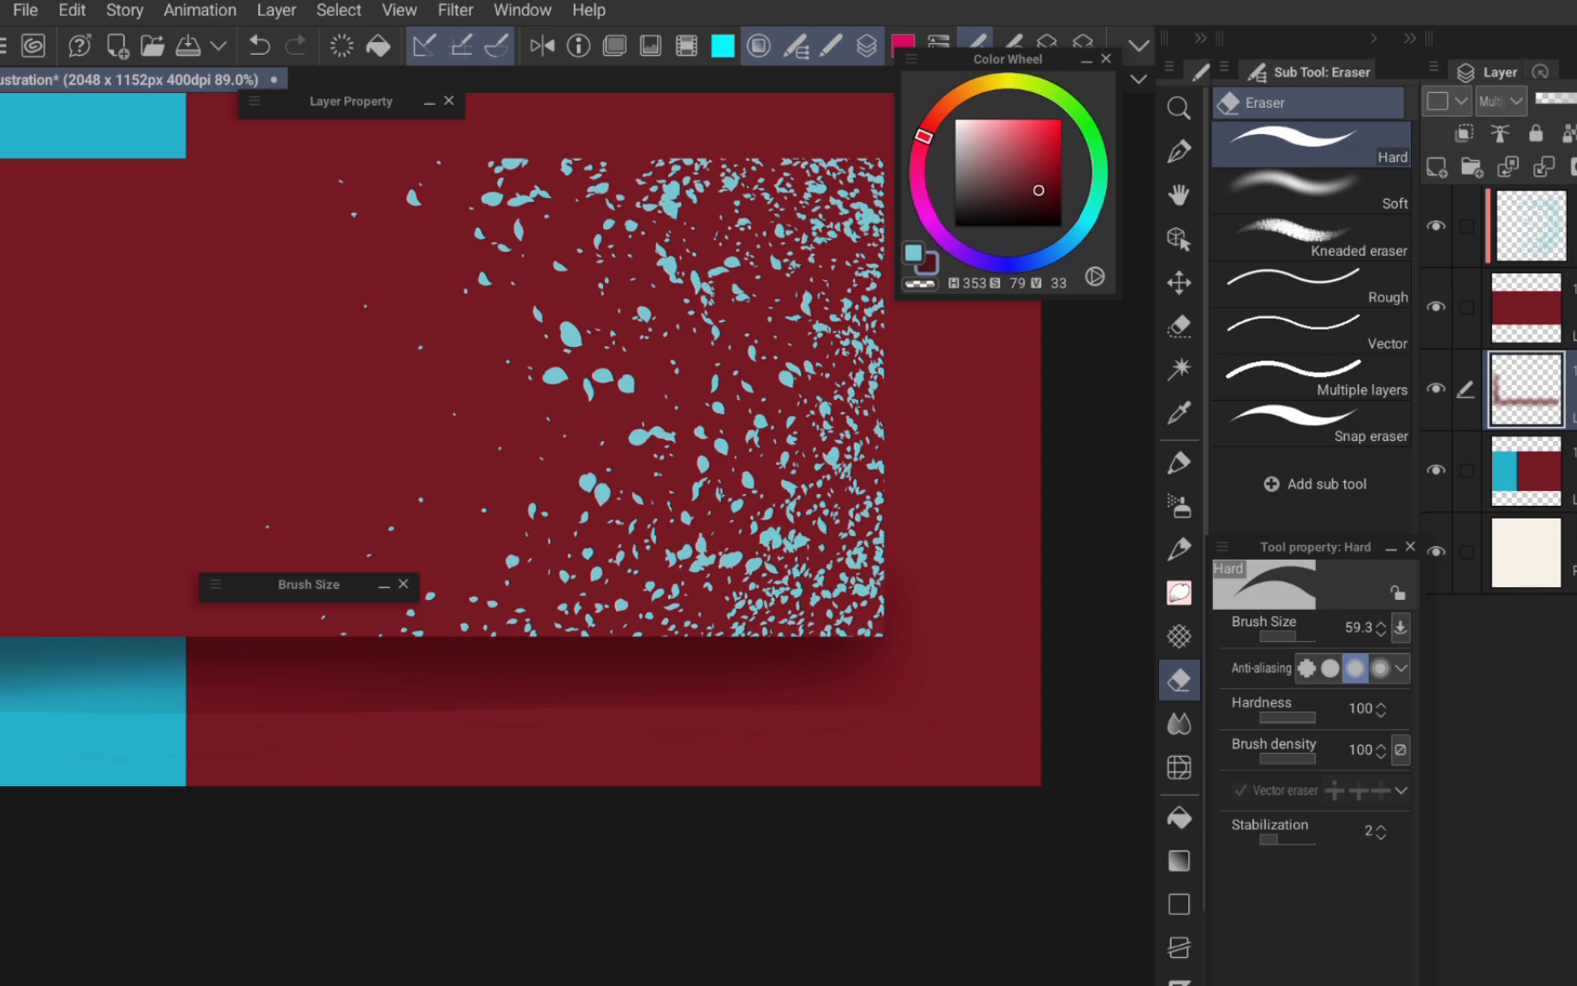
- Cut off the bottom shadow's right end squarely, slightly inside the rectangle's lower-right corner
mouse_move(972, 472)
left_mouse_down()
mouse_move(943, 461)
mouse_move(916, 514)
left_mouse_up()
mouse_move(799, 763)
left_mouse_down()
mouse_move(803, 713)
mouse_move(771, 829)
mouse_move(832, 548)
mouse_move(776, 606)
mouse_move(750, 802)
mouse_move(723, 721)
mouse_move(725, 802)
left_mouse_up()
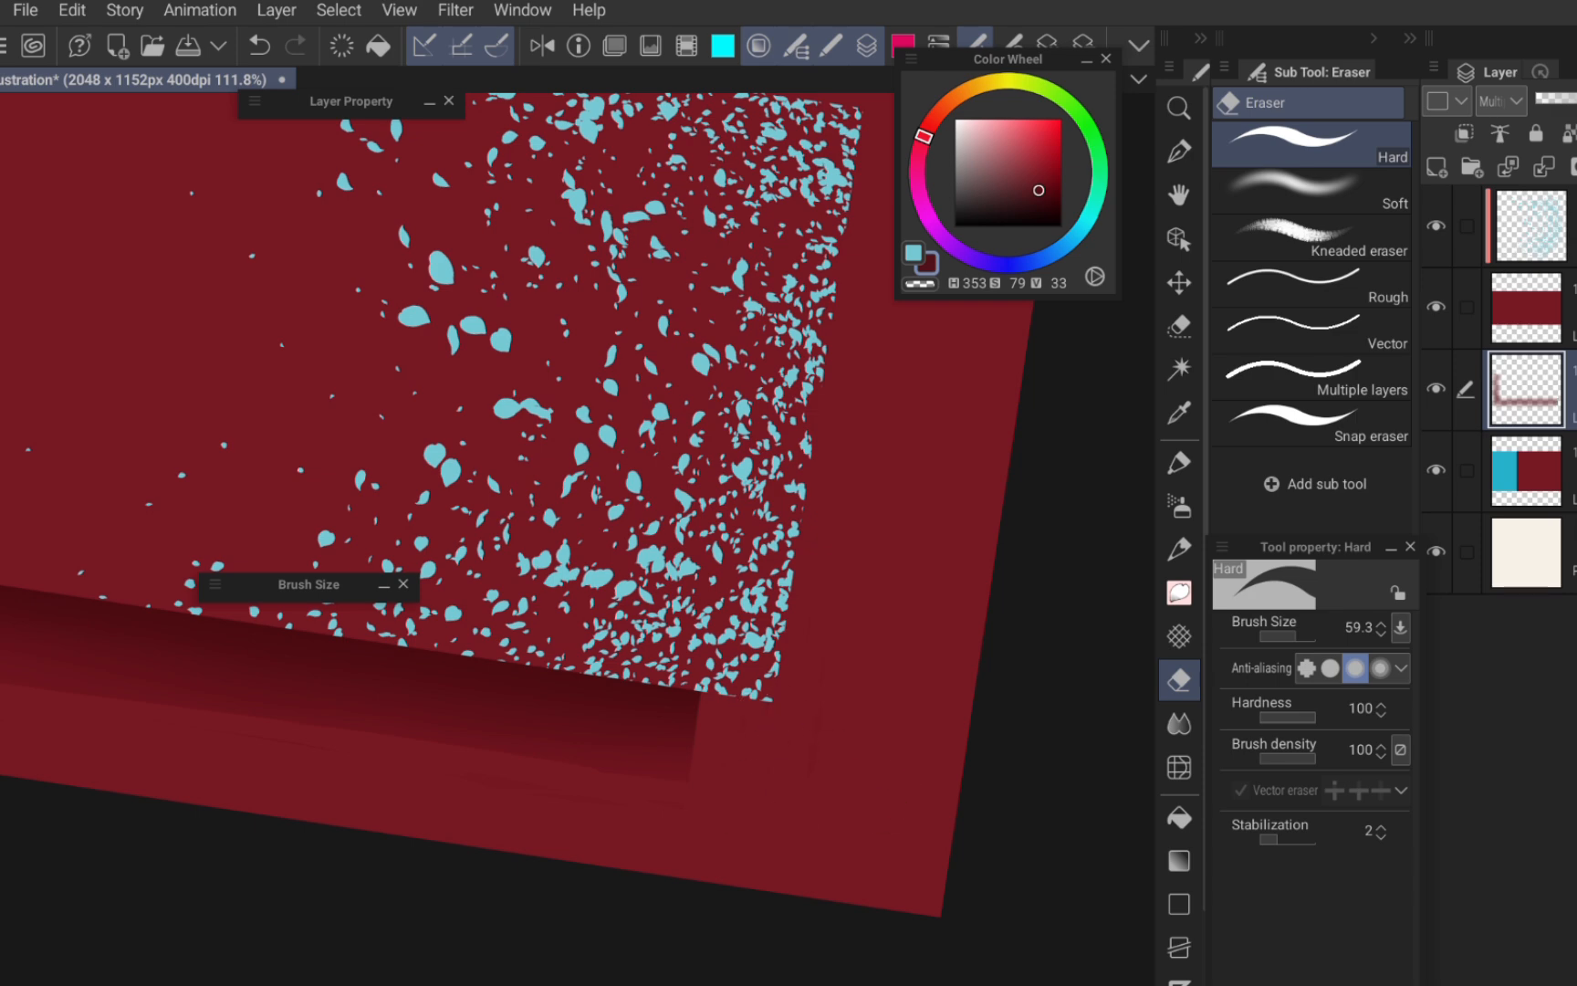
left_click_drag(730, 676, 1294, 680)
- Erase the leftover dark streak beneath the shadow's lower-left part on the blue background
left_click_drag(328, 773, 636, 782)
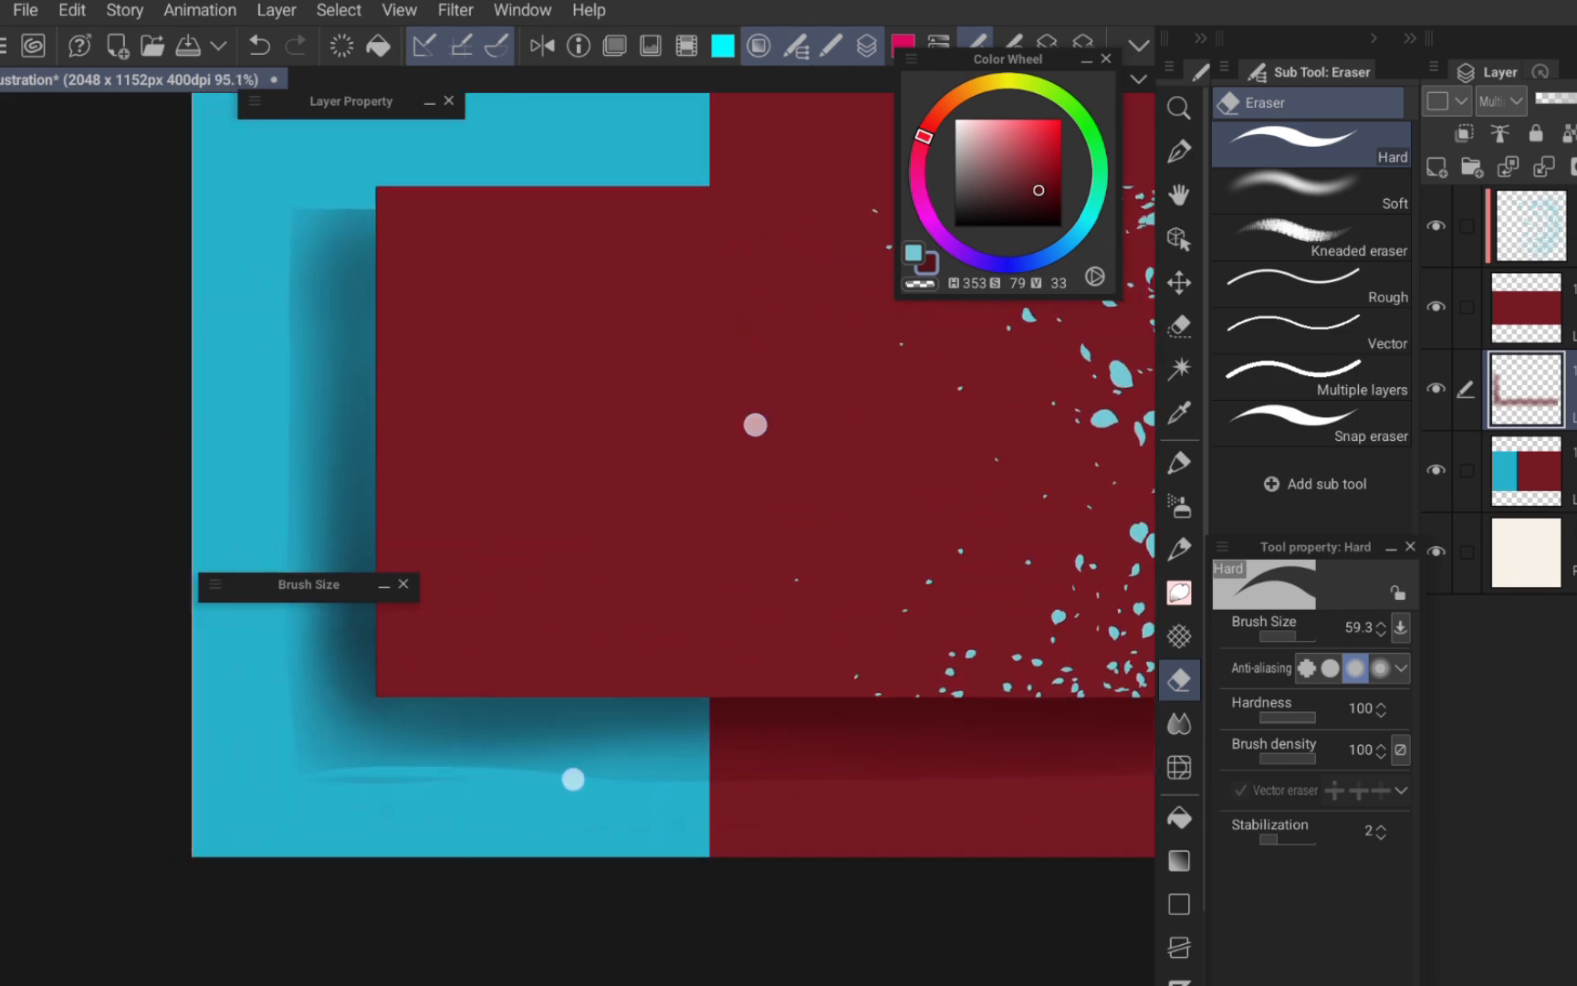
key("ctrl+z")
left_click_drag(313, 790, 478, 783)
key("ctrl+z")
- Move the collapsed Brush Size palette off the artwork to just below the Layer Property palette
scroll(685, 669, "down", 3)
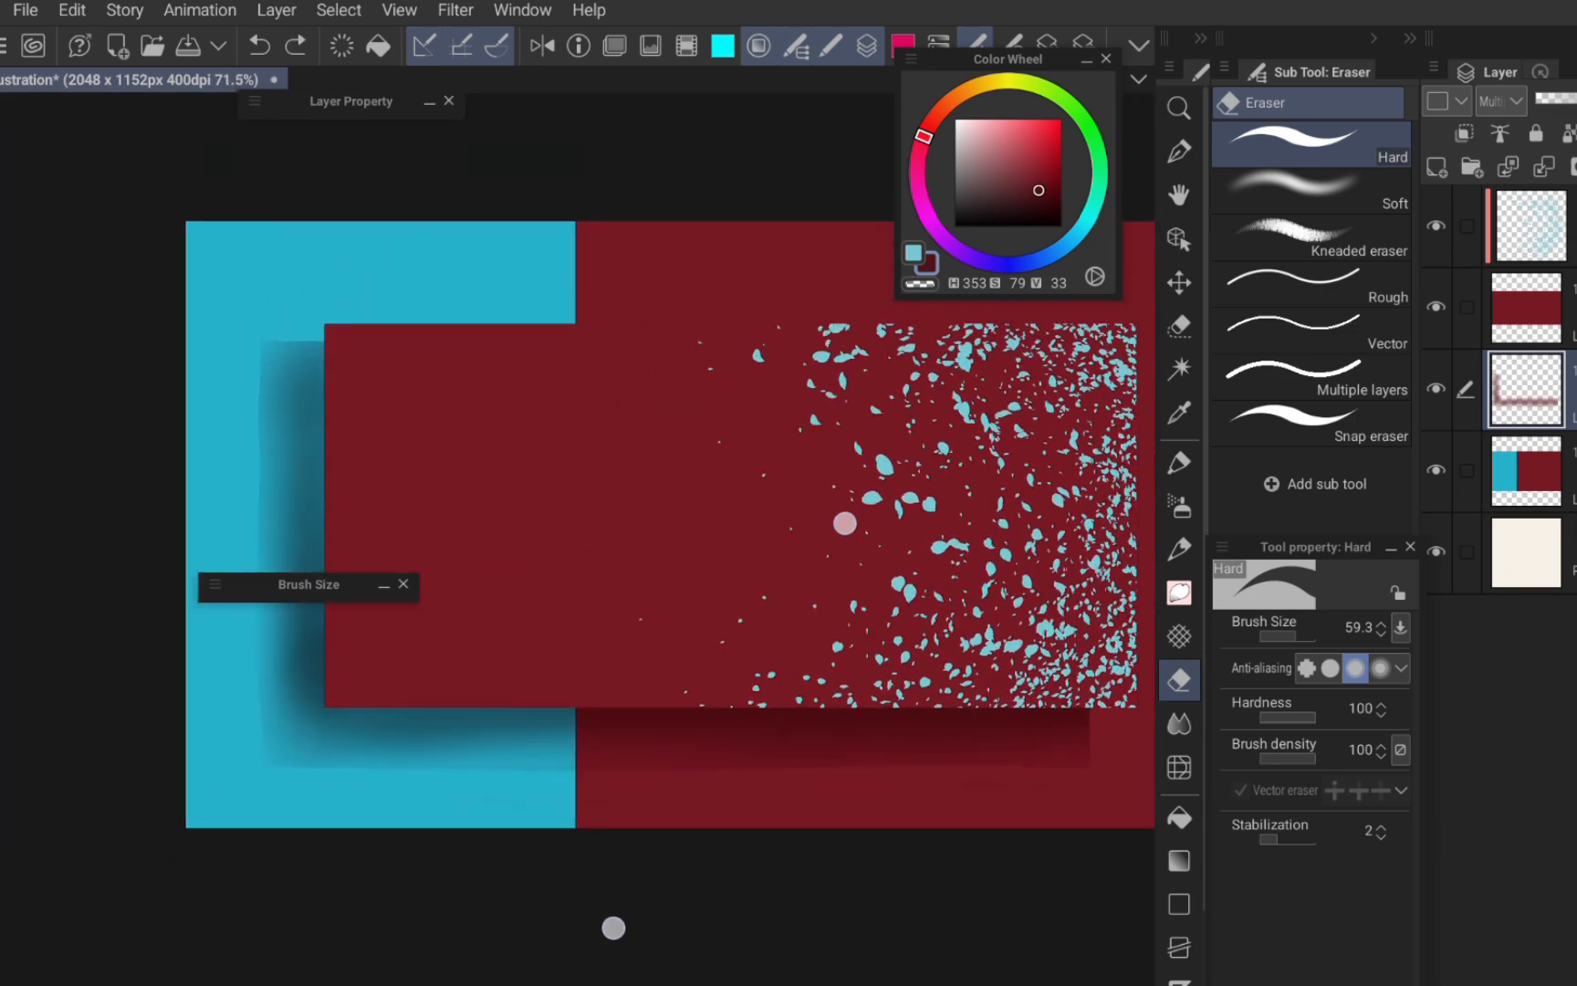
scroll(730, 726, "down", 3)
mouse_move(357, 589)
left_mouse_down()
mouse_move(271, 455)
mouse_move(287, 158)
left_mouse_up()
scroll(743, 584, "up", 2)
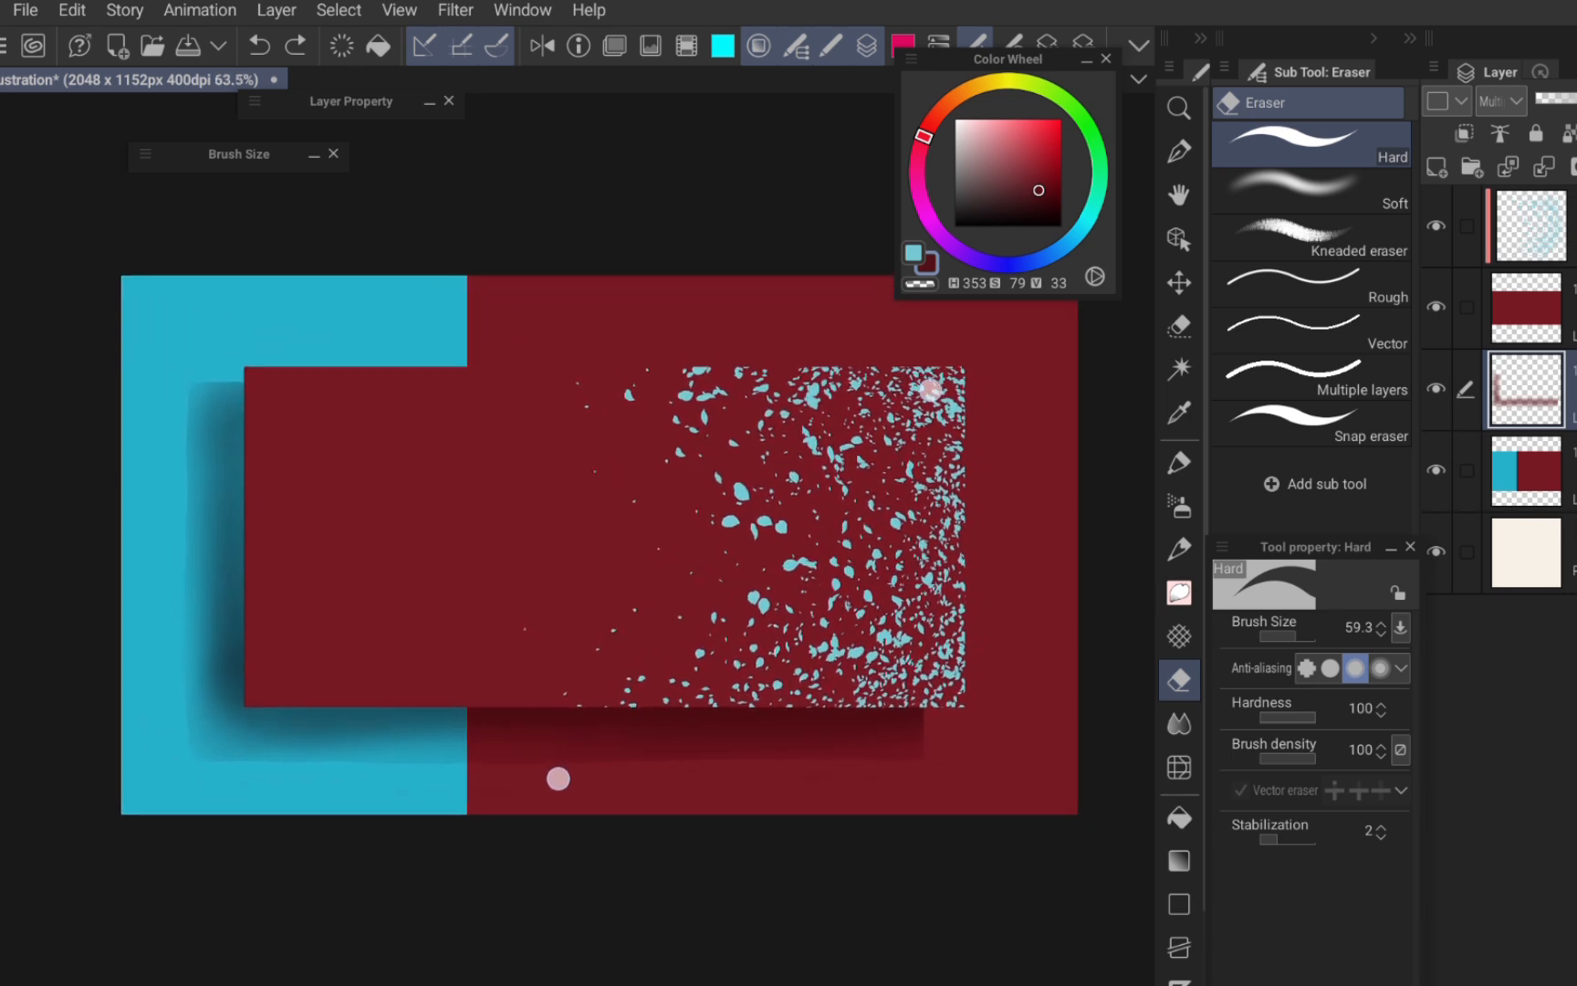
scroll(558, 778, "up", 2)
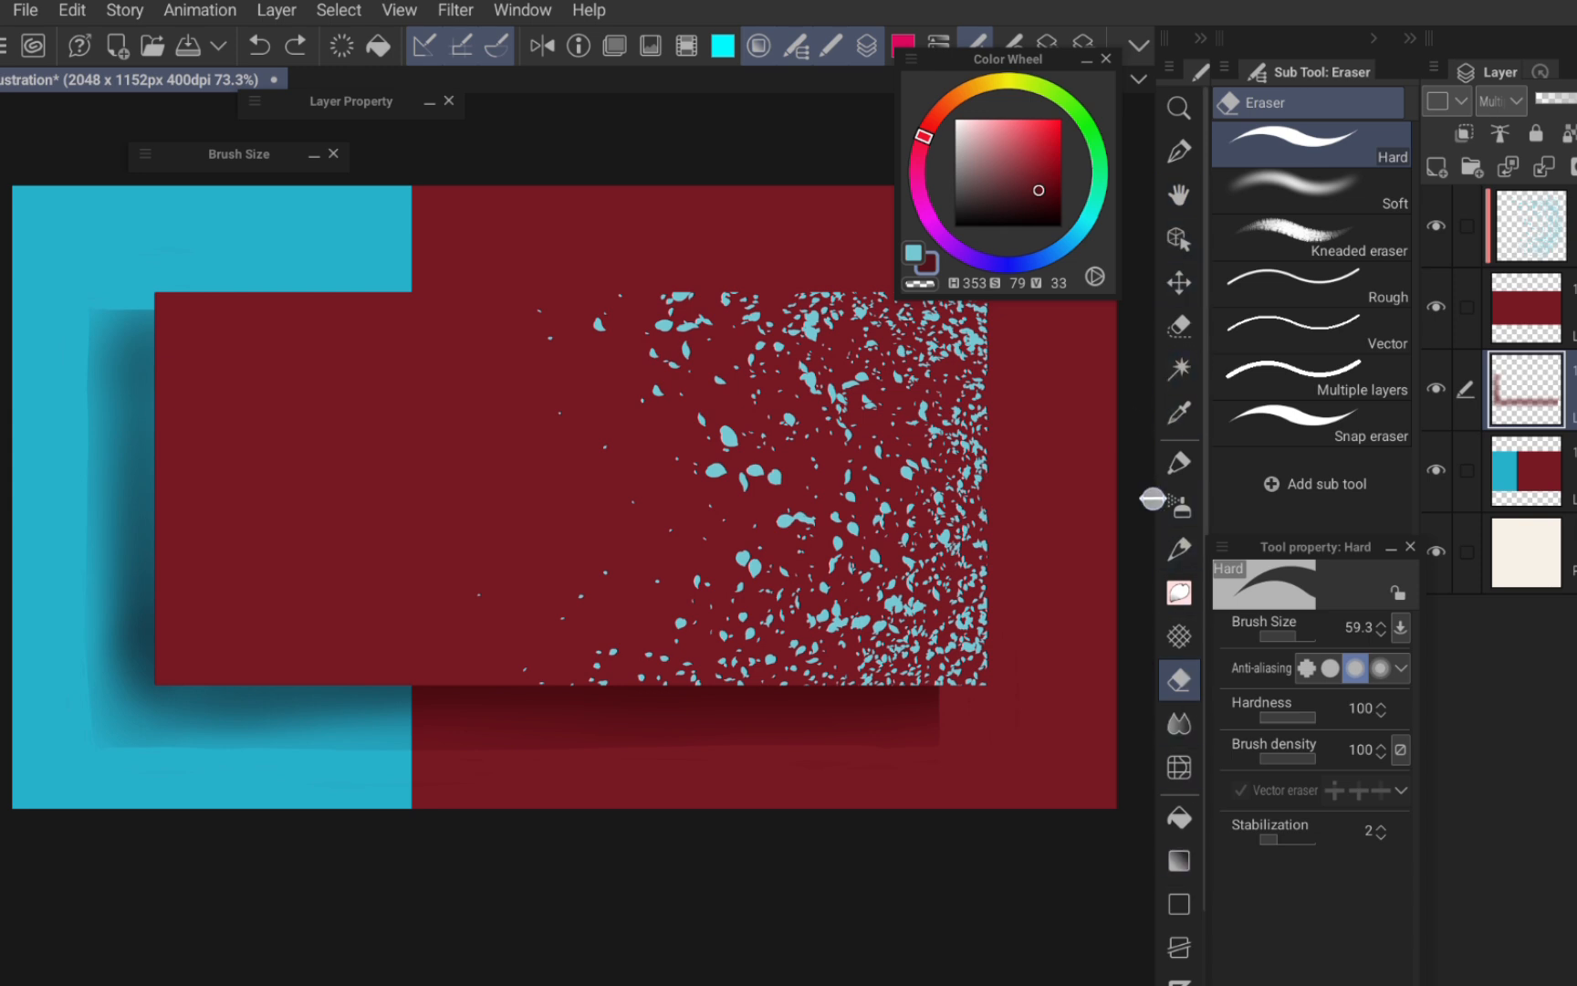
- Widen the tool palette and add the light blue text "RED CANVAS" over the central rectangle
left_click_drag(1152, 498, 1106, 500)
left_click(1190, 337)
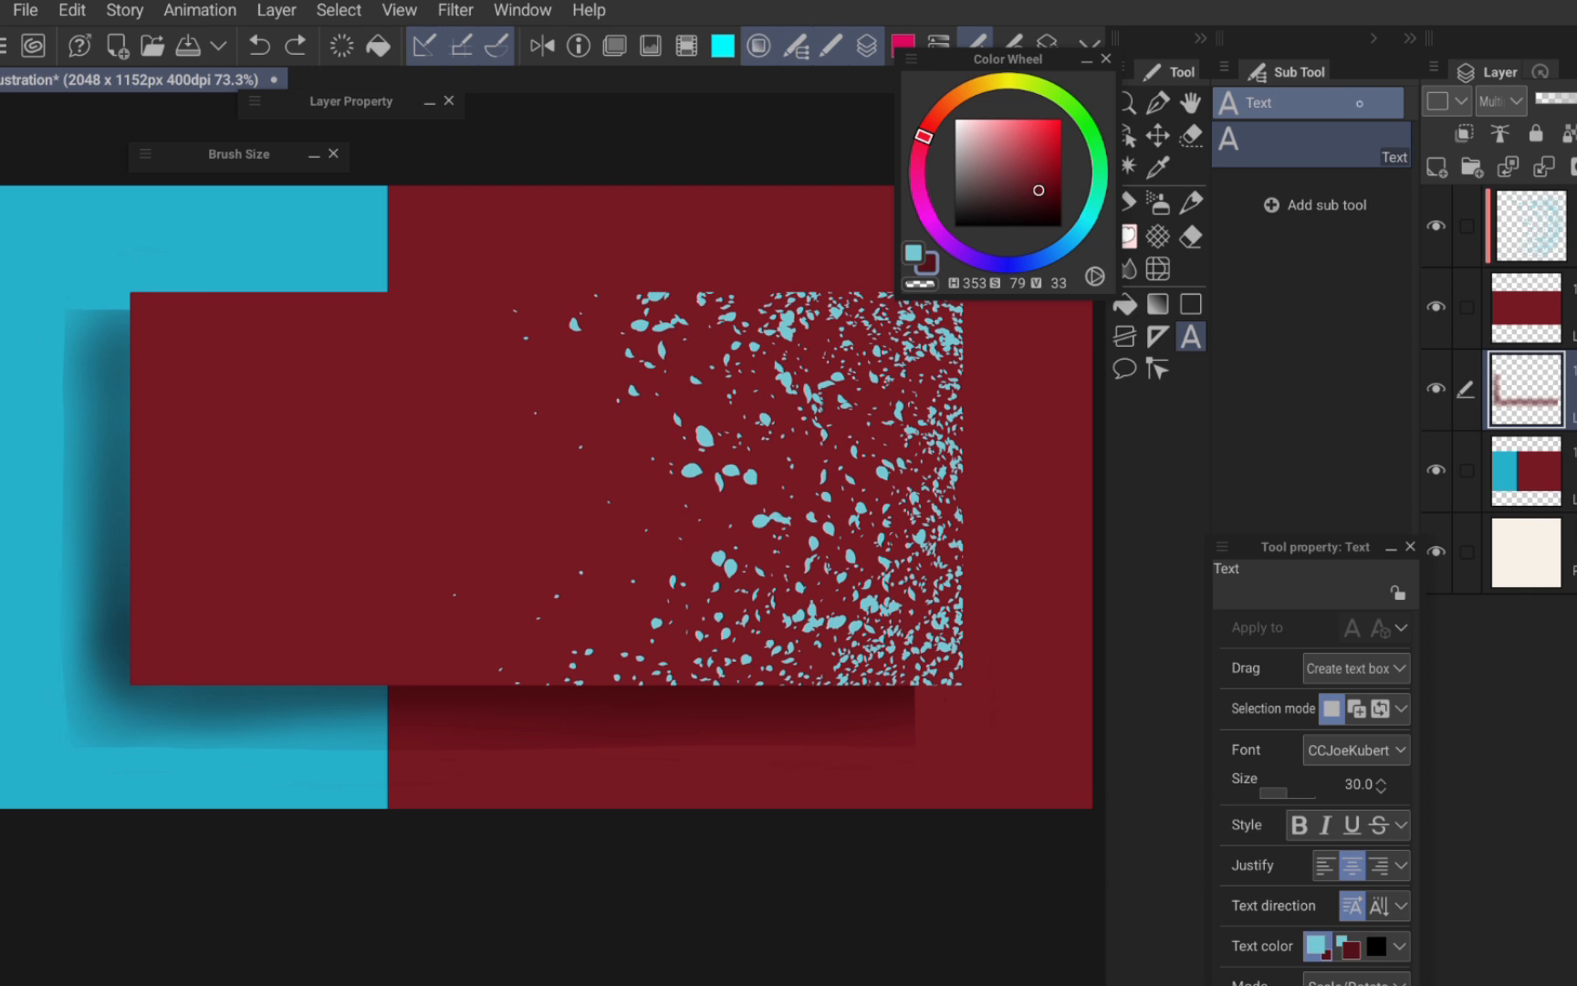
left_click(575, 466)
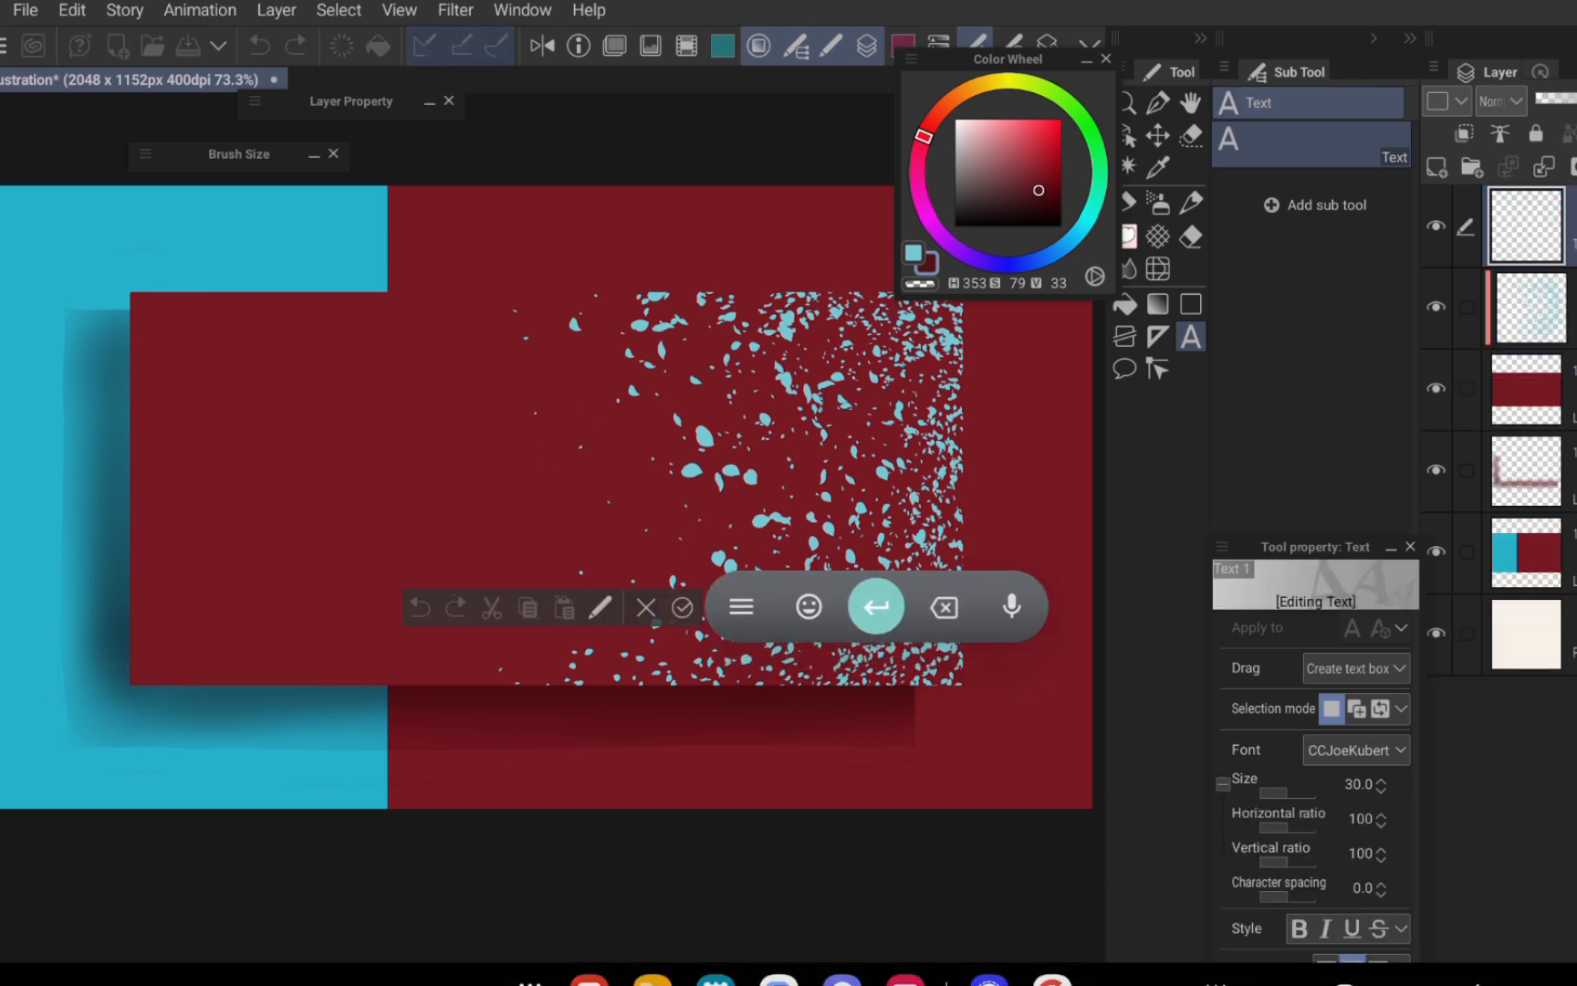
mouse_move(523, 463)
left_mouse_down()
mouse_move(524, 549)
mouse_move(581, 500)
mouse_move(607, 547)
left_mouse_up()
mouse_move(636, 518)
left_mouse_down()
mouse_move(631, 471)
mouse_move(647, 555)
left_mouse_up()
mouse_move(699, 467)
left_mouse_down()
mouse_move(718, 521)
mouse_move(958, 536)
mouse_move(995, 513)
left_mouse_up()
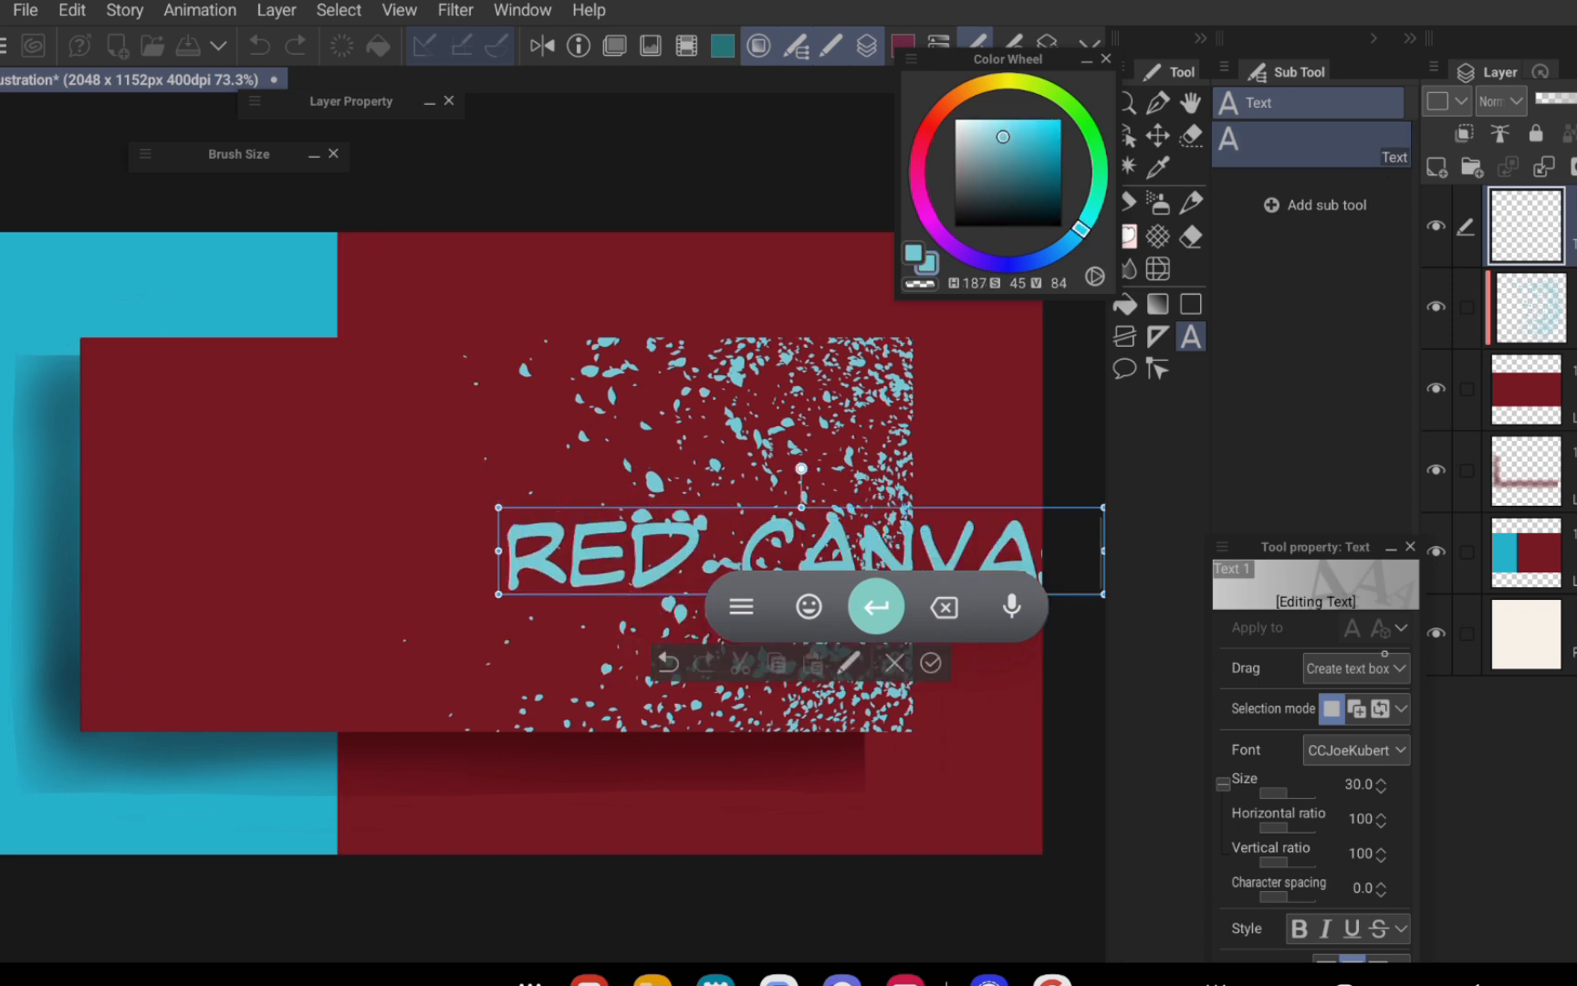
left_click(1355, 749)
scroll(1428, 493, "down", 2)
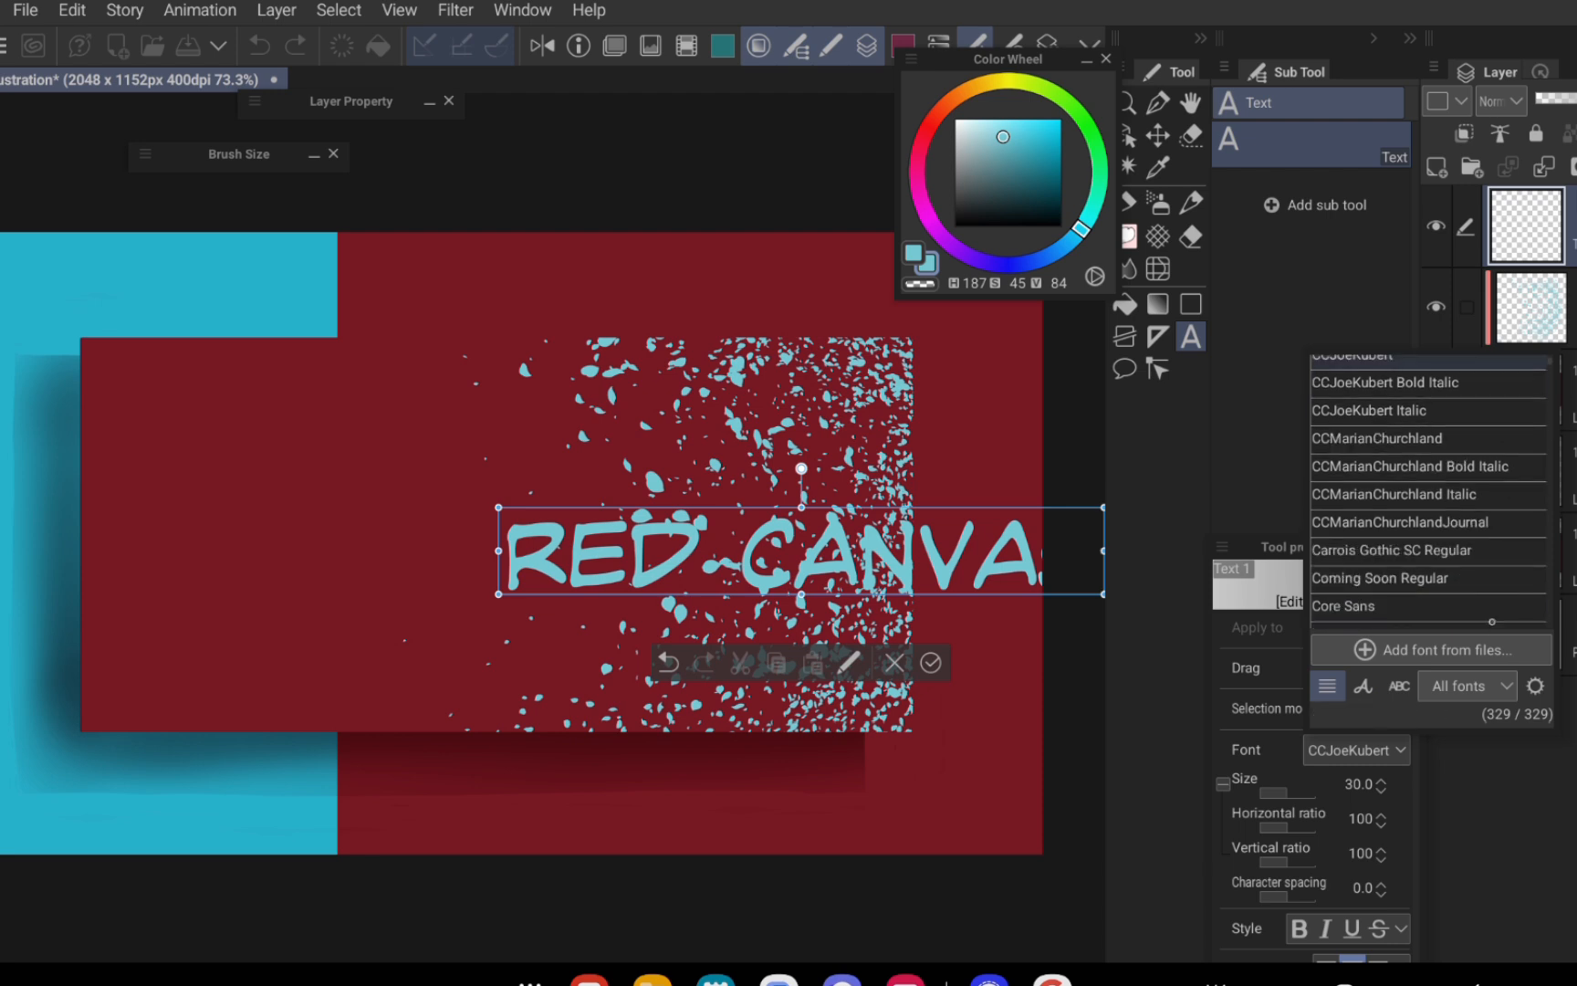
scroll(1482, 504, "down", 1)
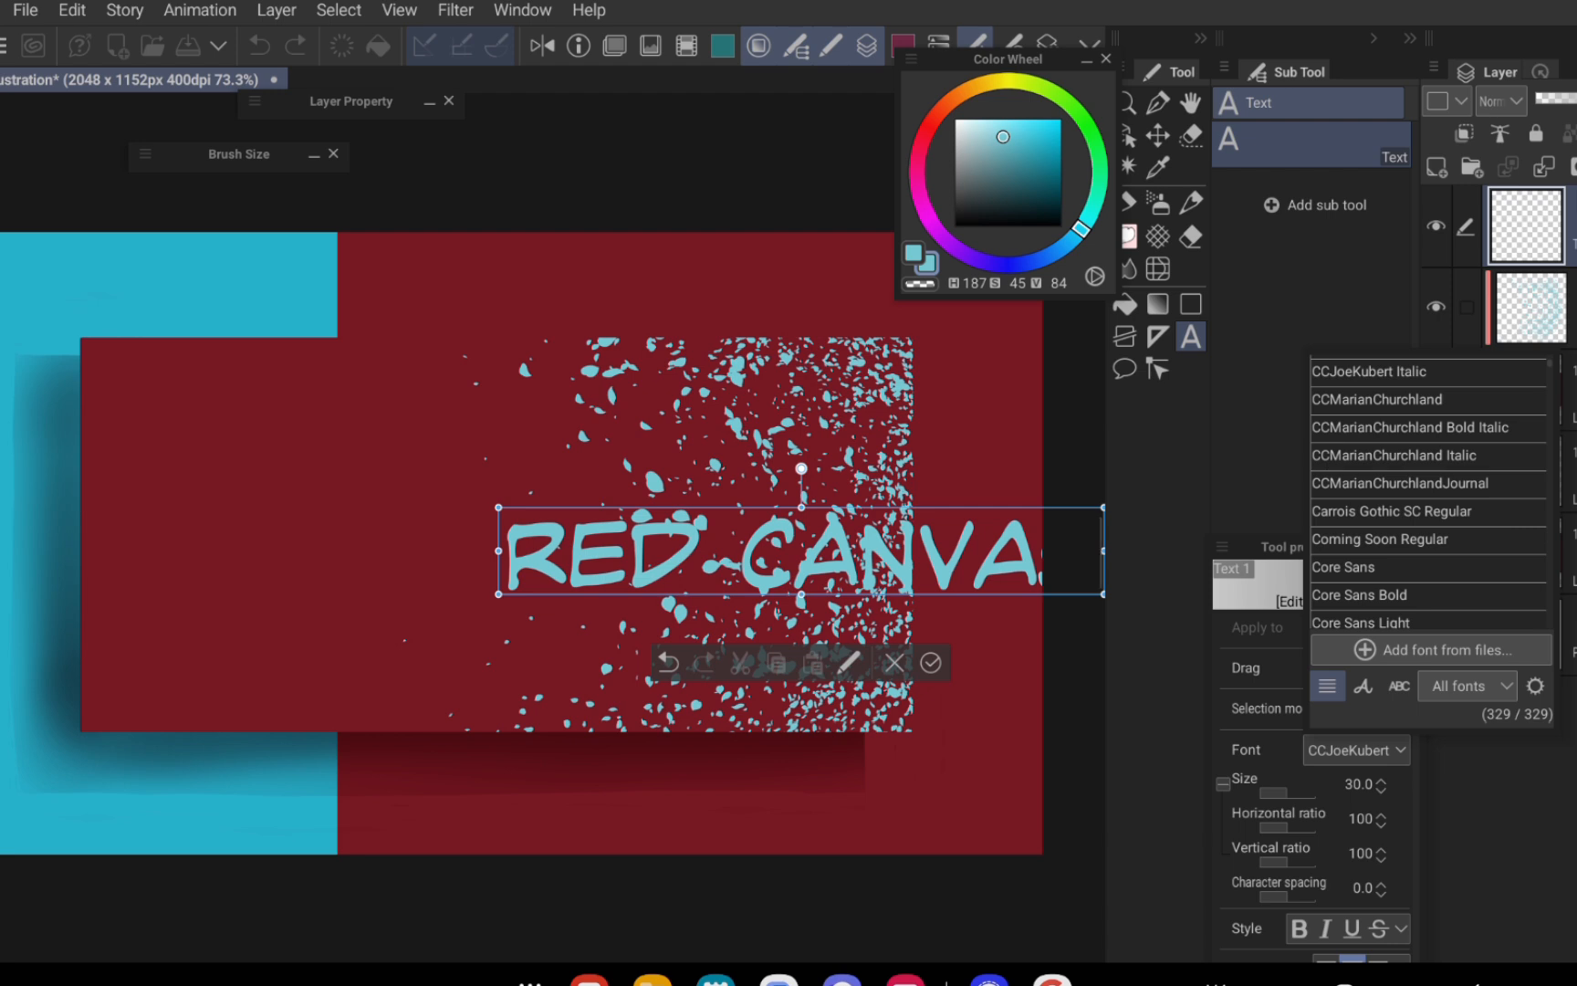
left_click(1065, 511)
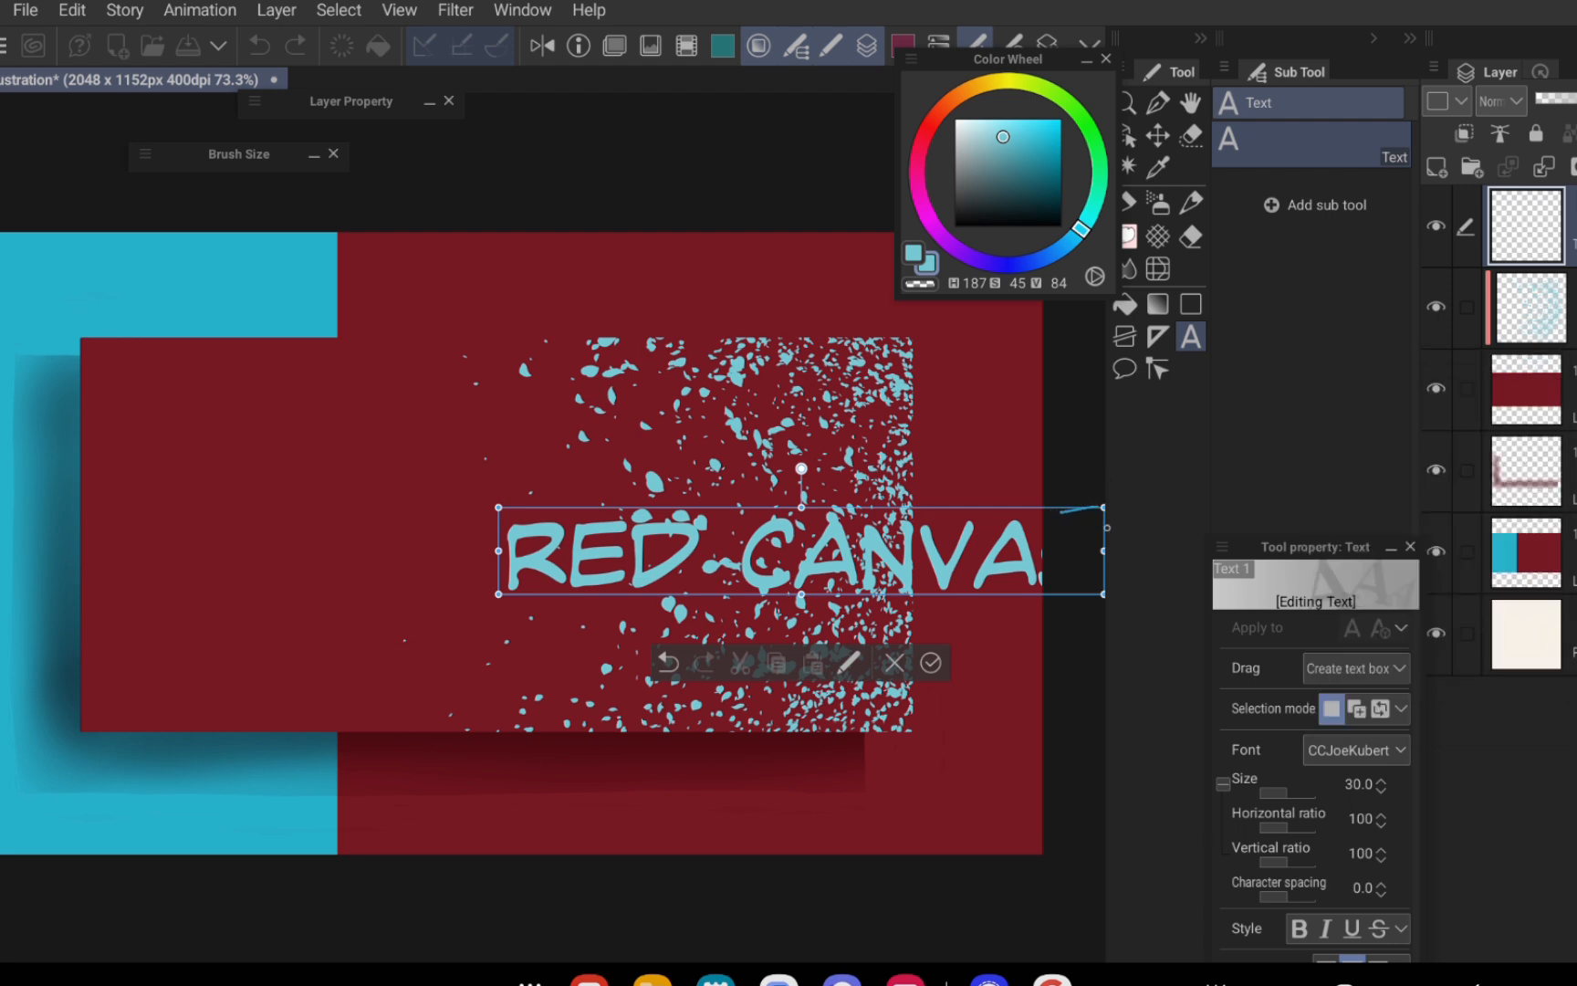
- Scale the "RED CANVAS" text down to size 21.7 and move it towards the left part of the central rectangle
scroll(928, 622, "down", 1)
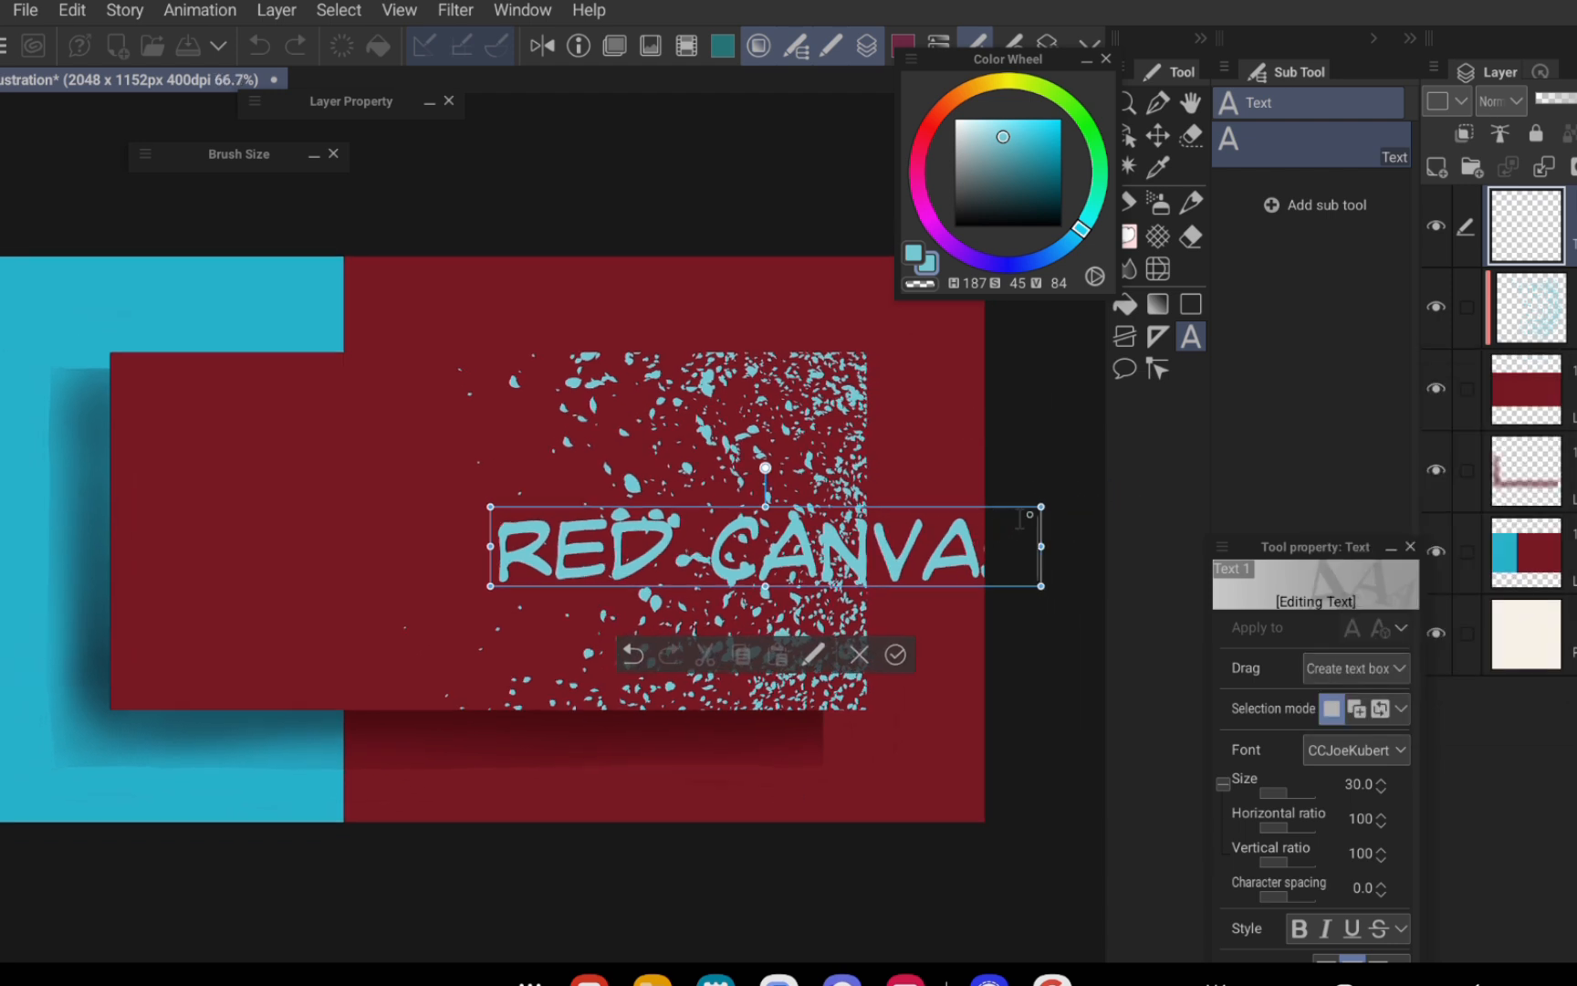
left_click_drag(1040, 507, 877, 527)
left_click(595, 556)
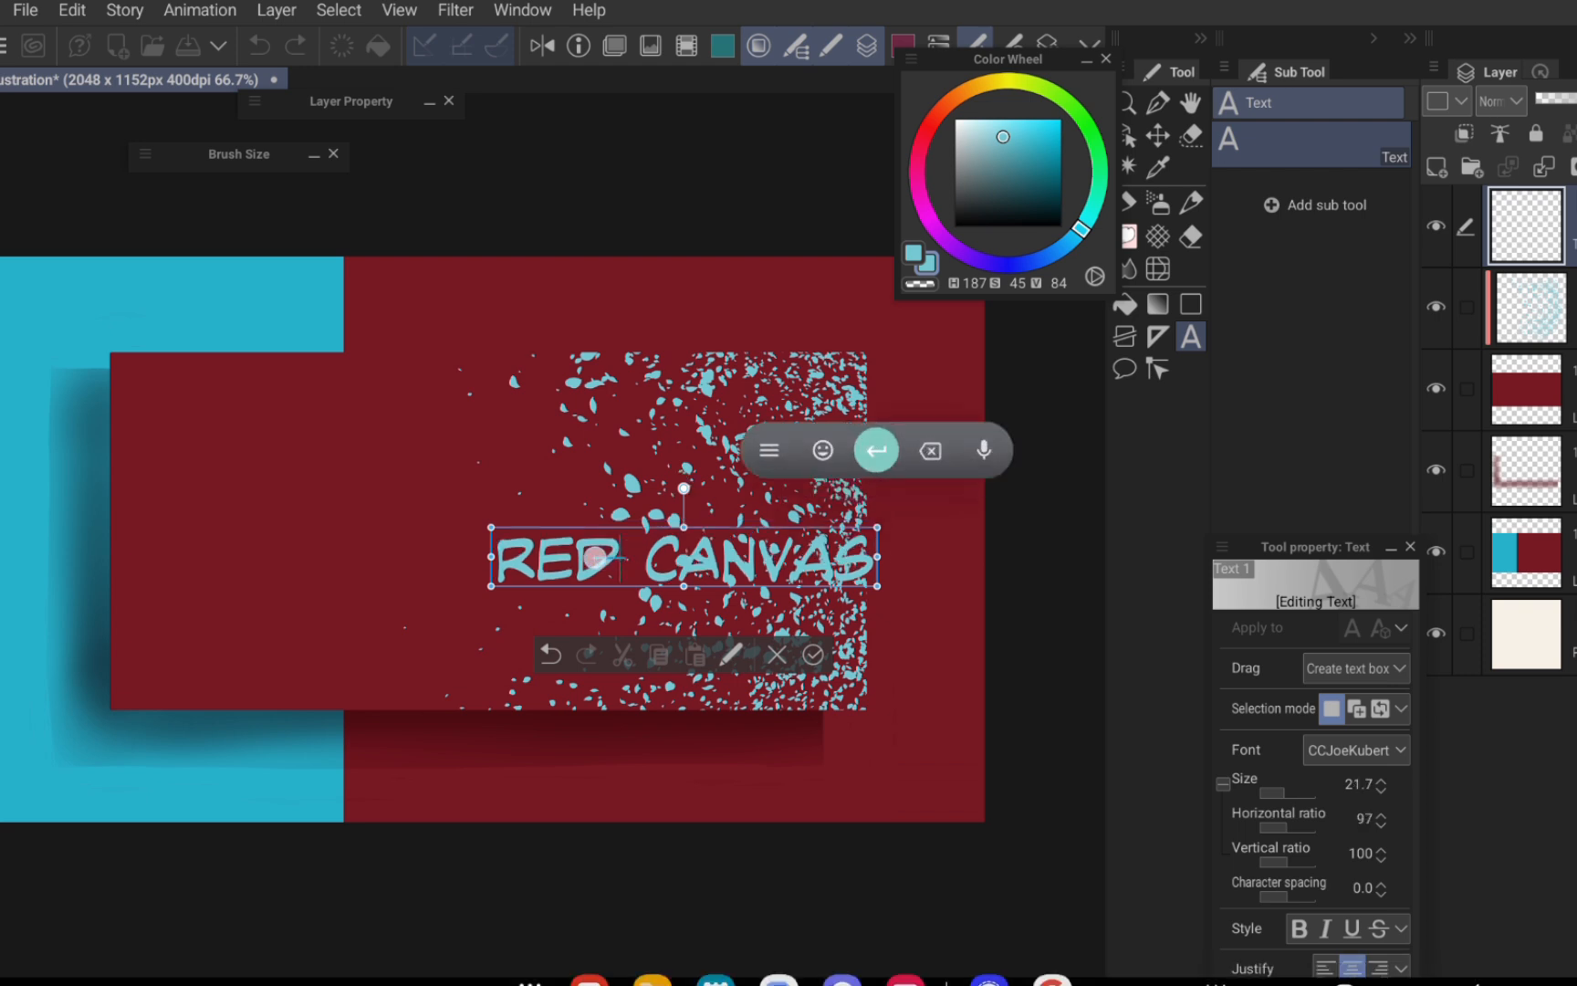
left_click_drag(579, 558, 636, 560)
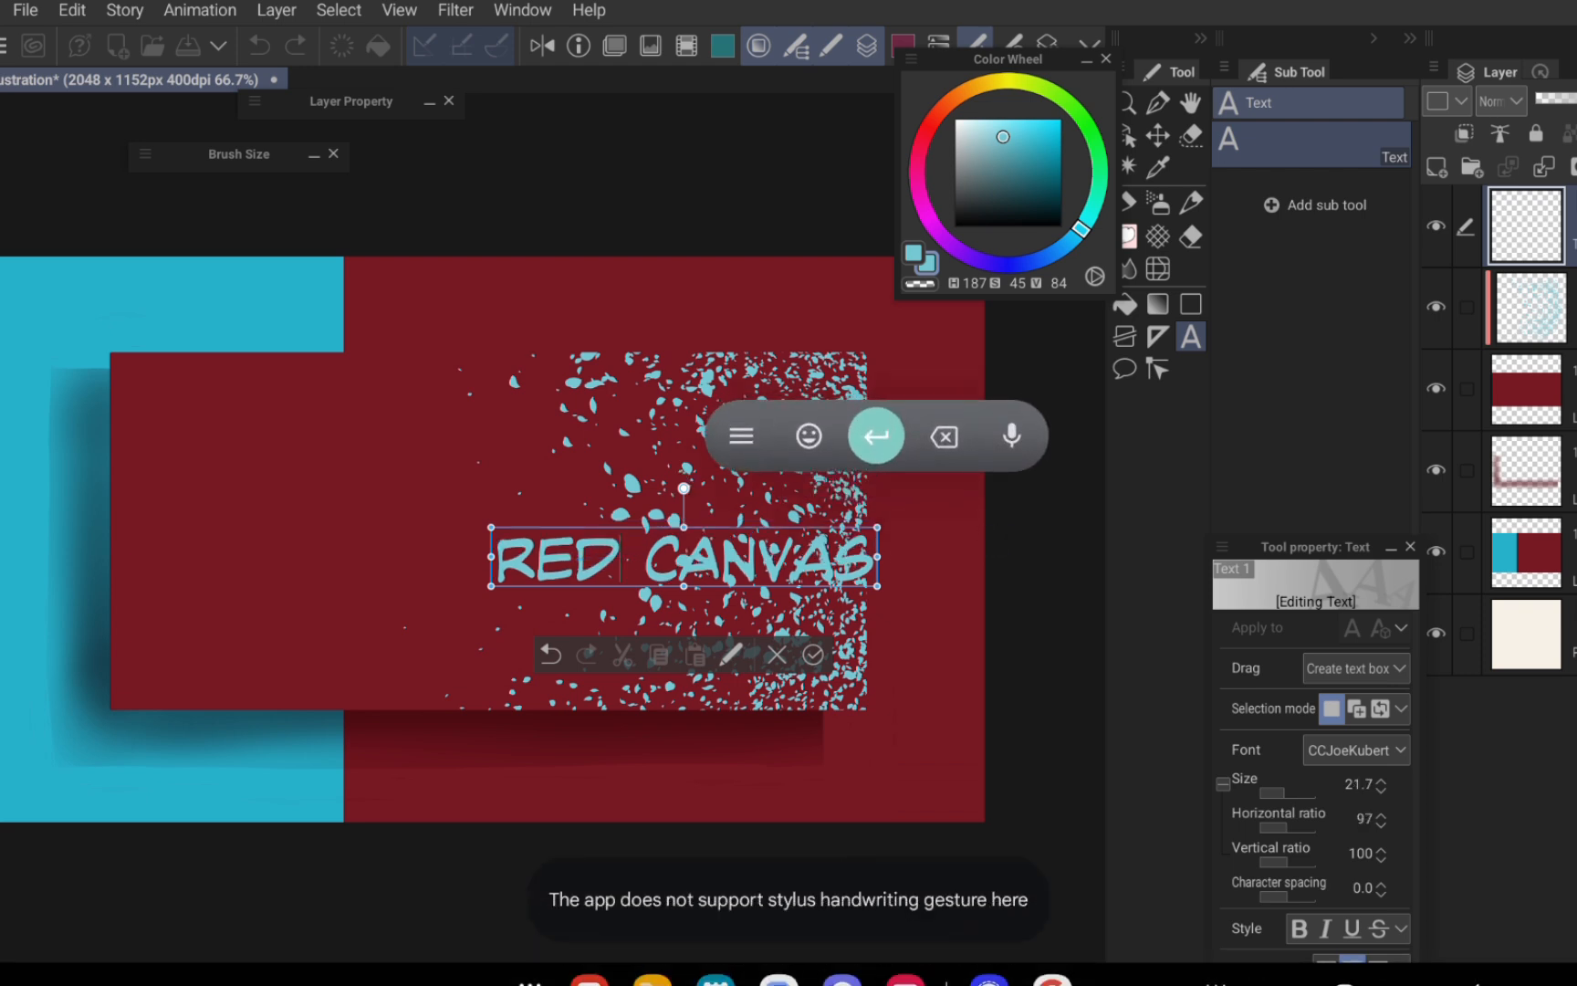
left_click_drag(629, 559, 576, 538)
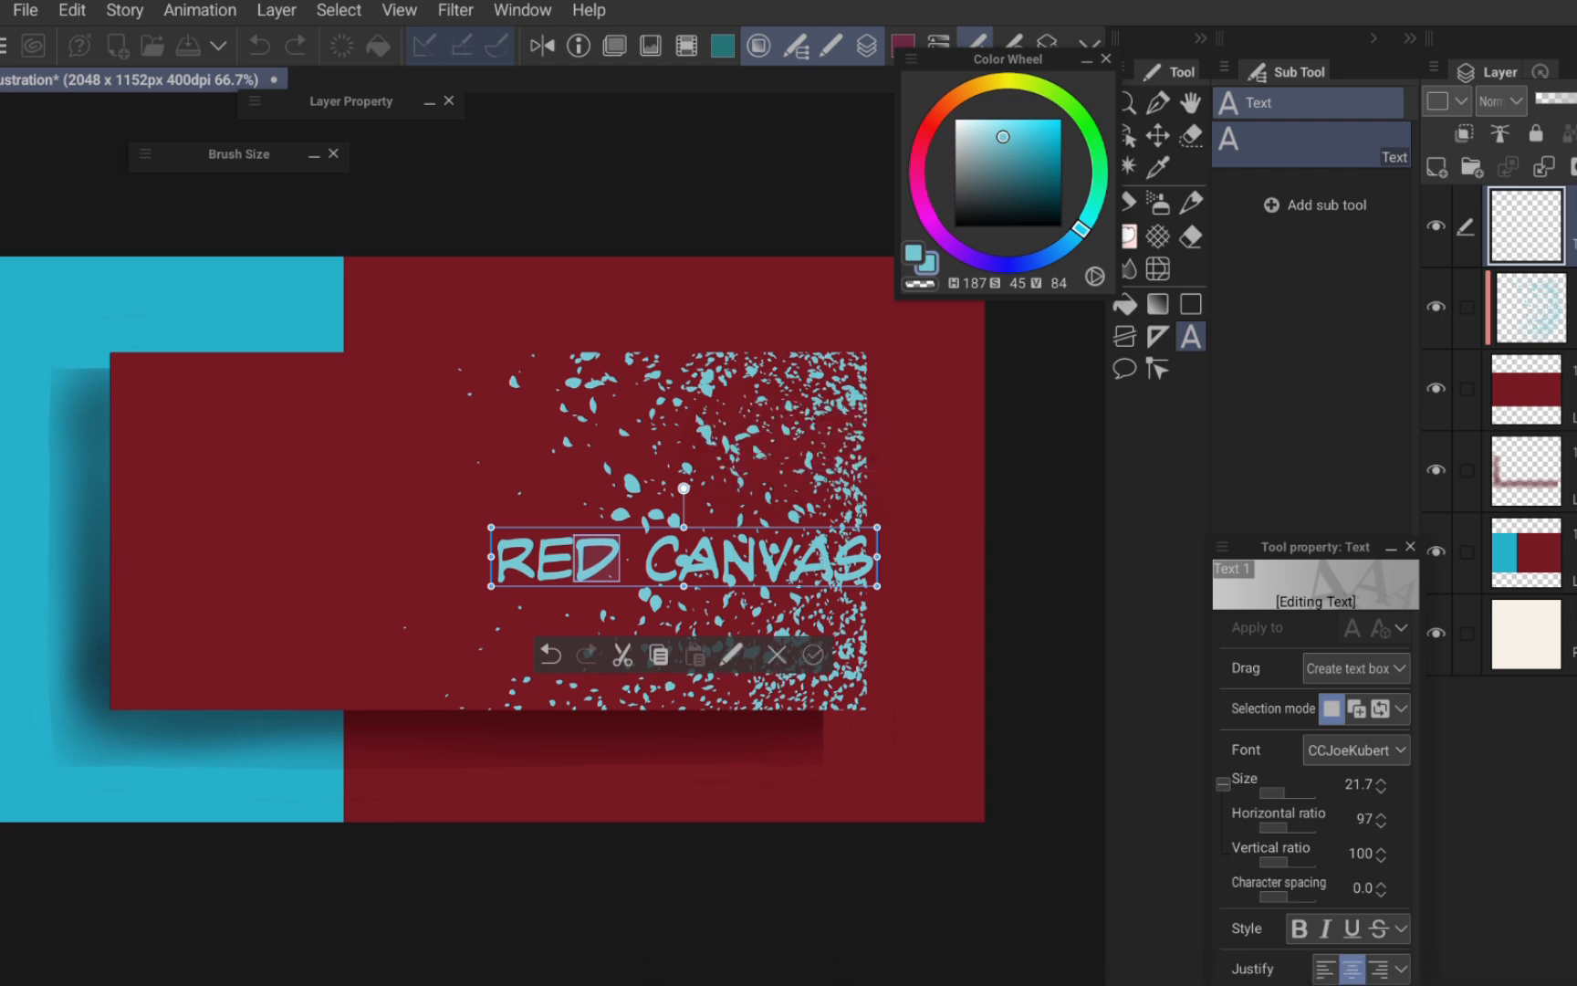
left_click(813, 655)
left_click_drag(689, 551, 345, 526)
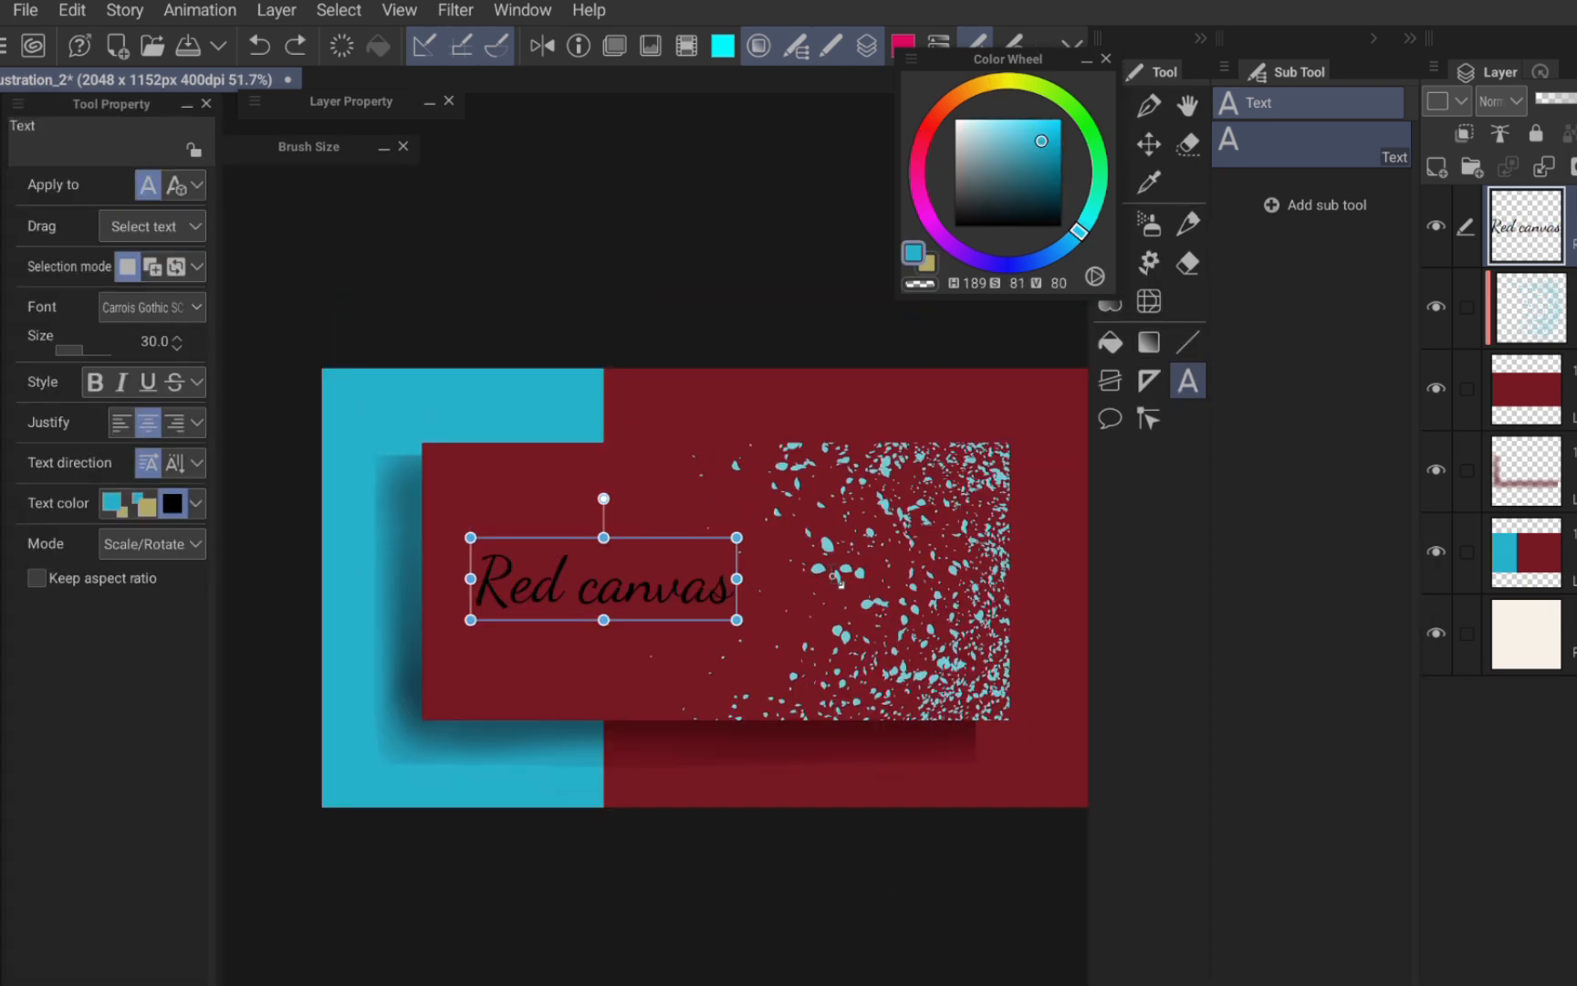
- Widen the Tool Property palette and replace the black lettering with light blue "Red Canvas" text at size 15.6
left_click(827, 583)
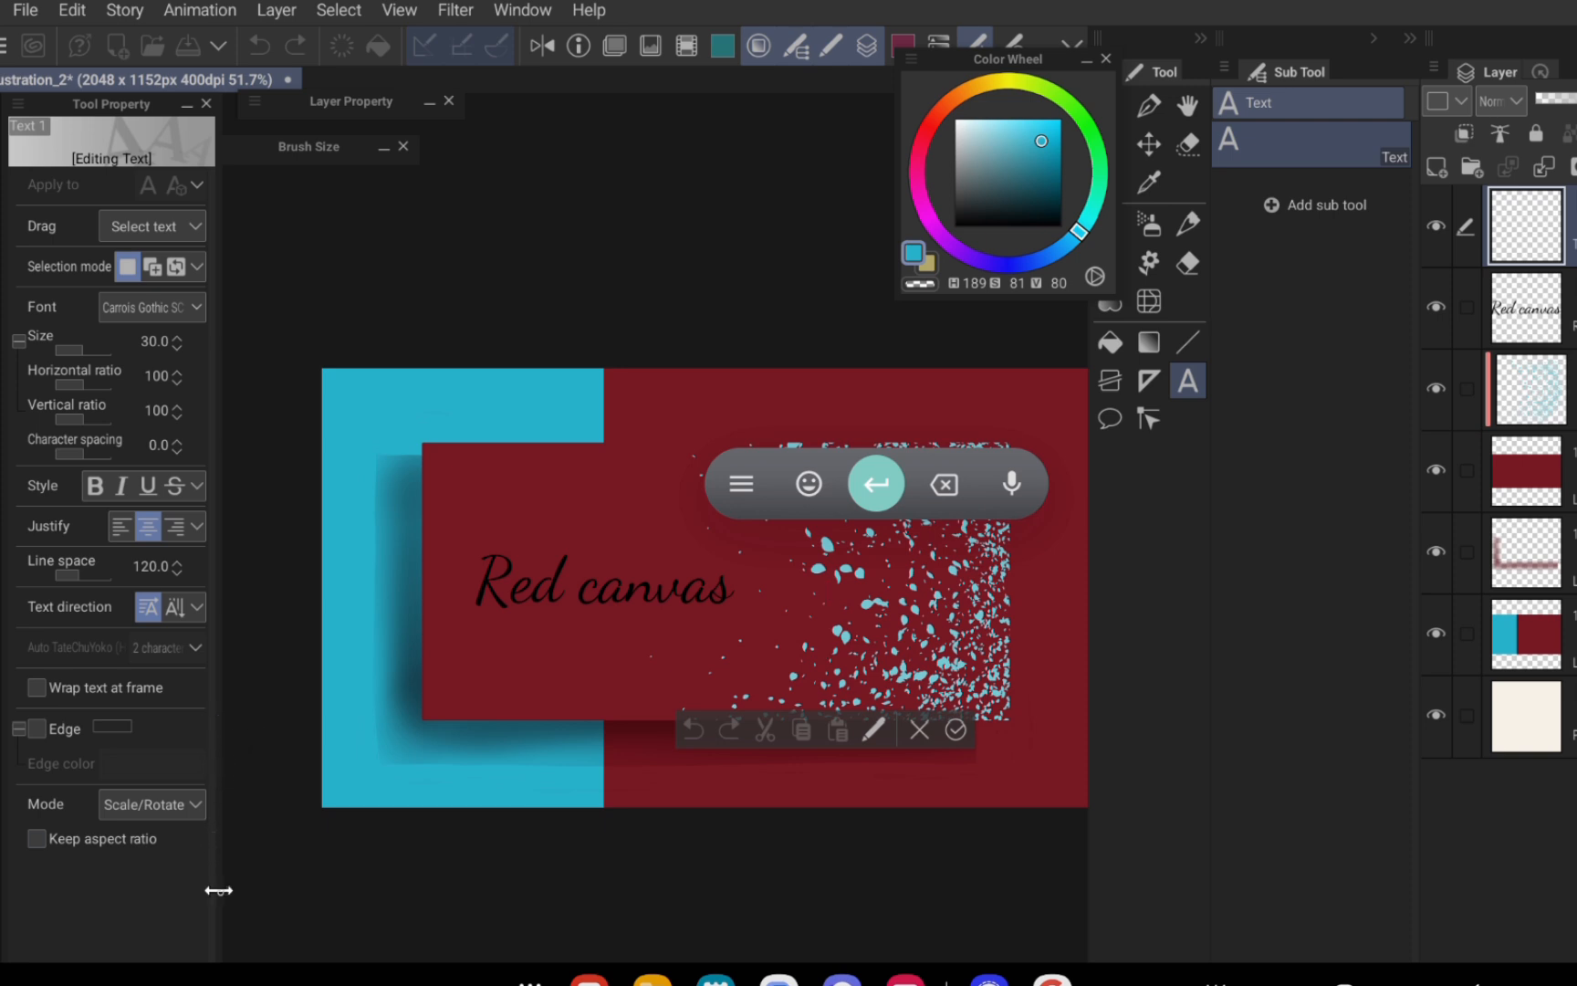
left_click_drag(219, 890, 438, 889)
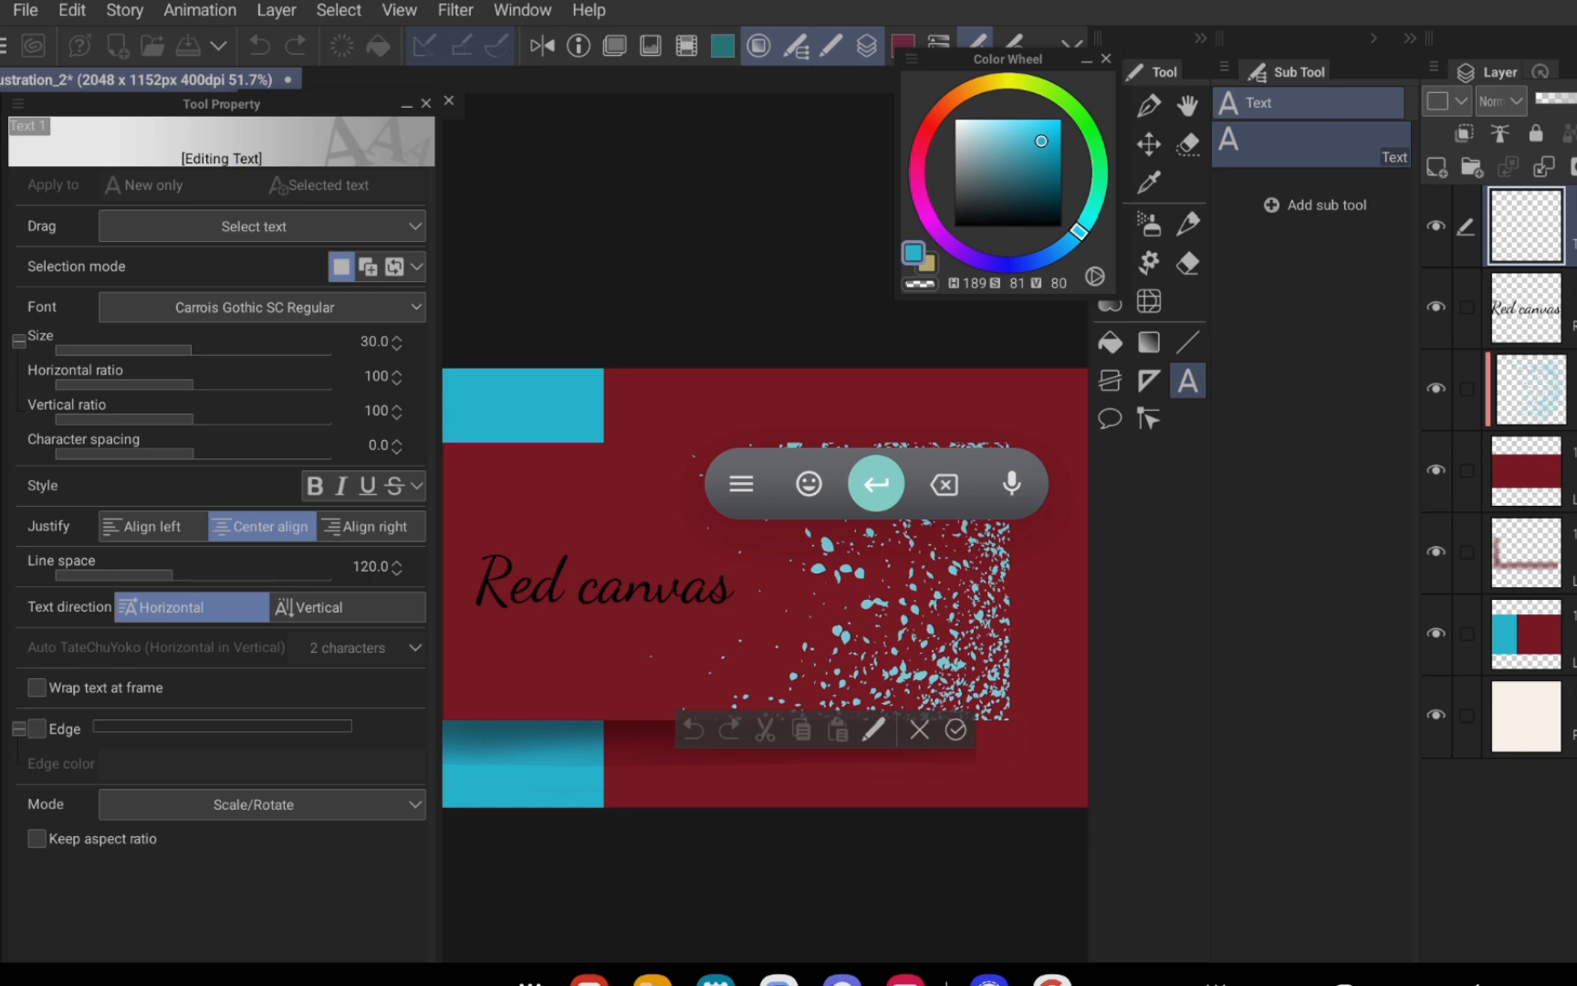
scroll(673, 567, "up", 2)
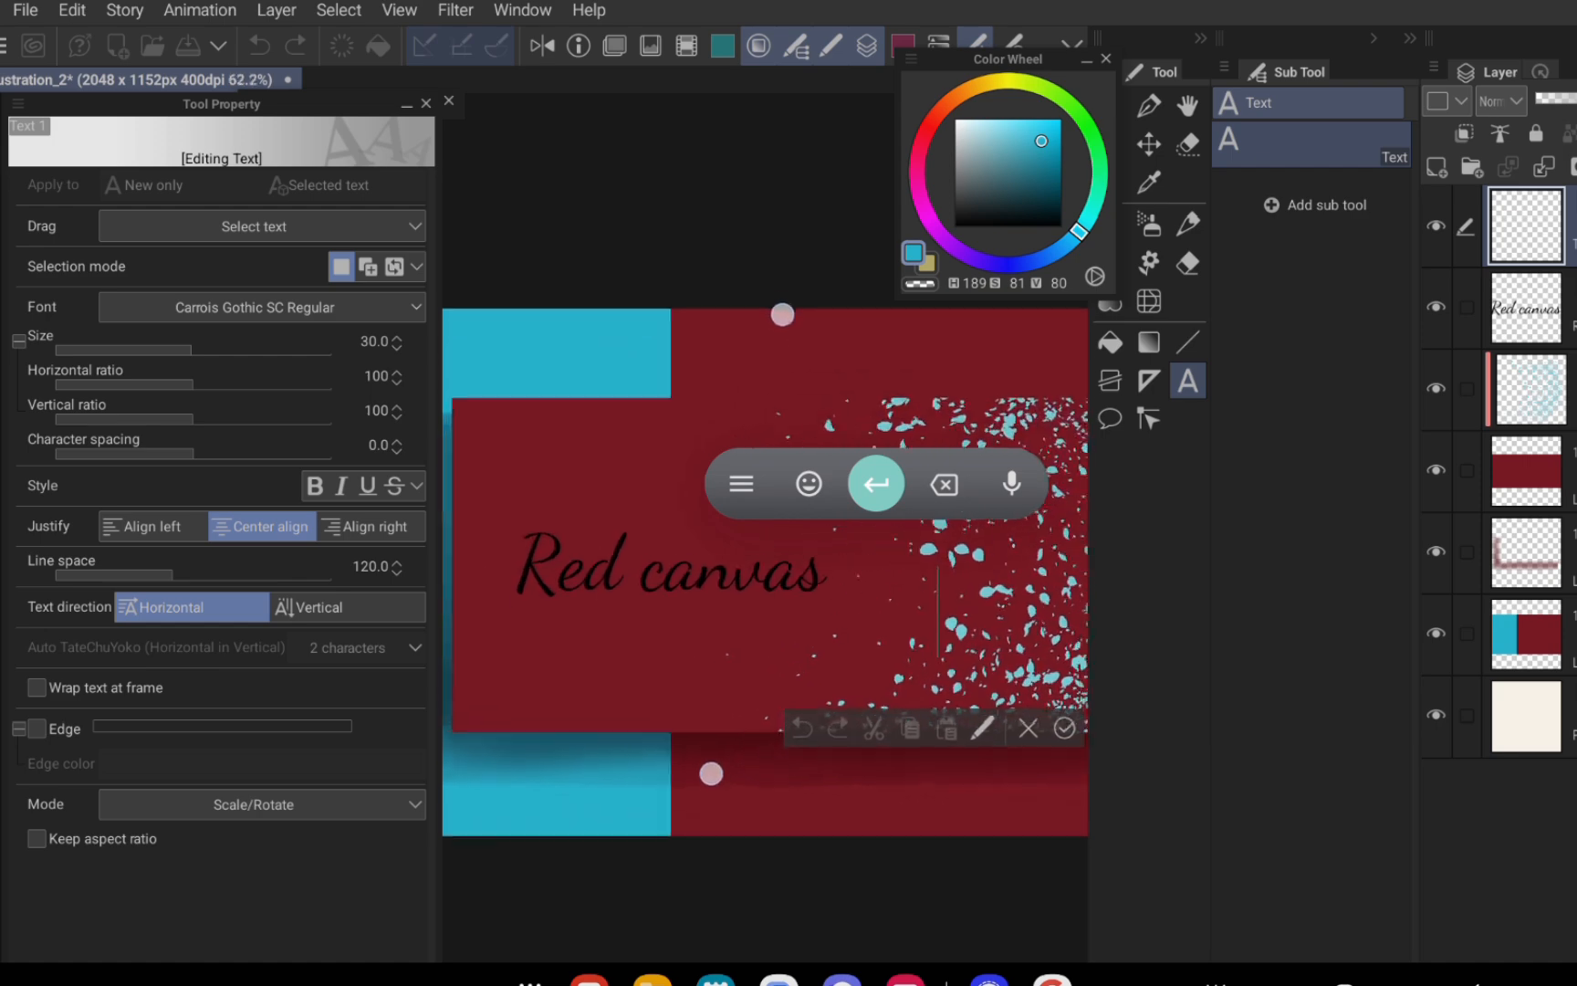
left_click(1025, 728)
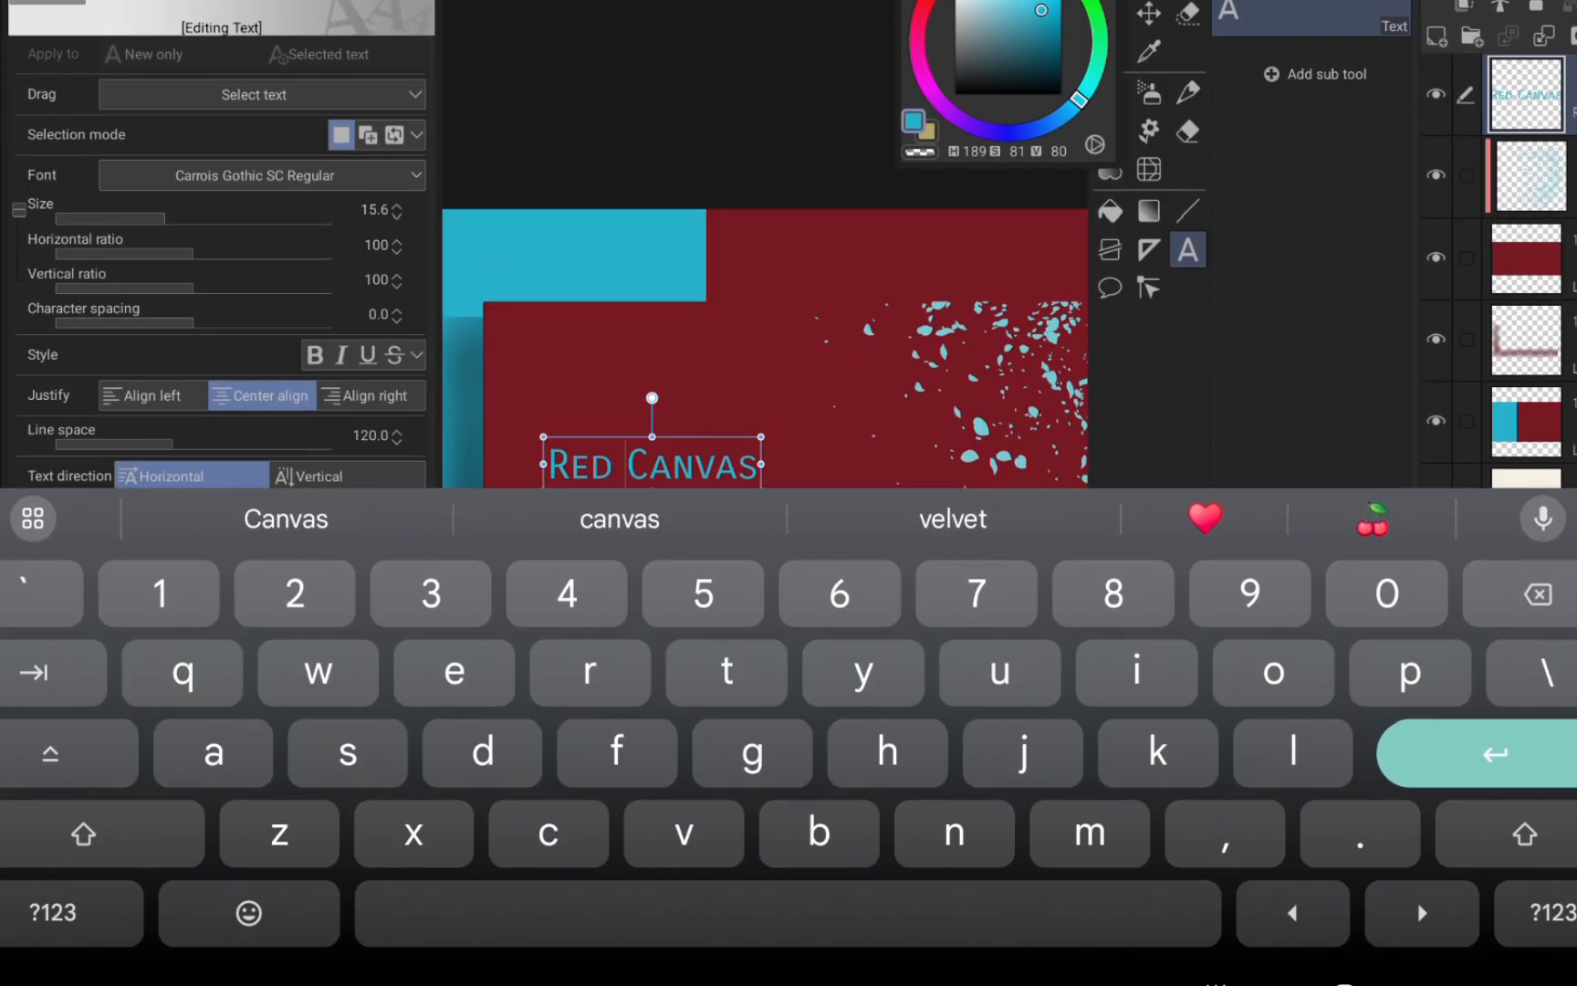
left_click(872, 360)
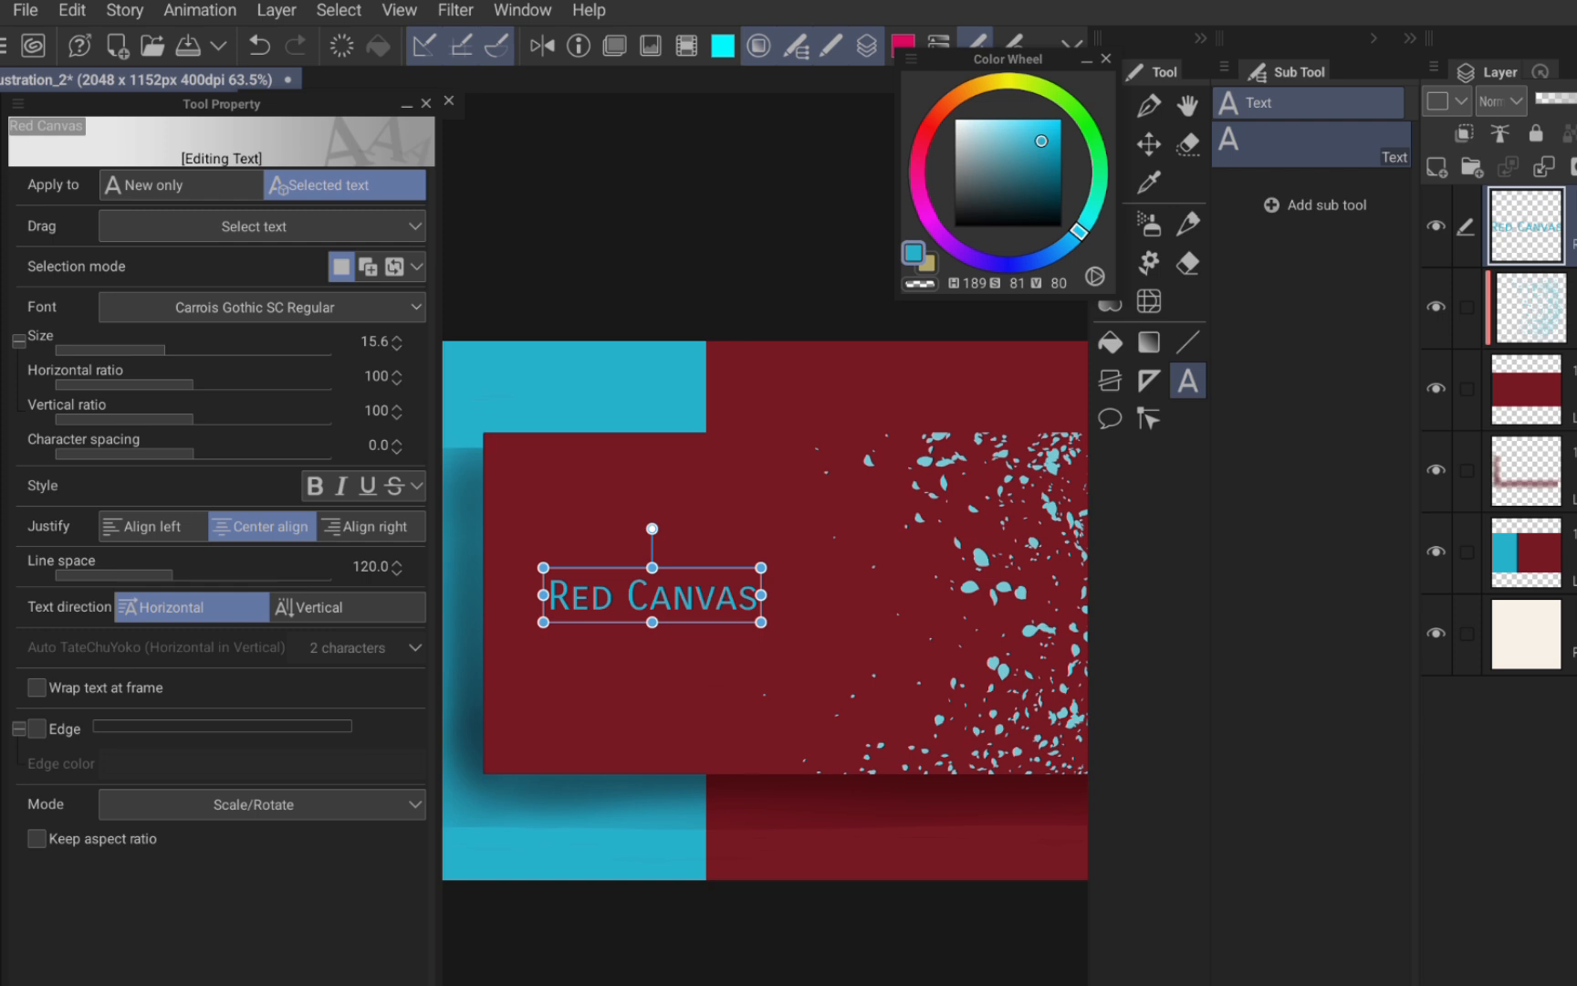
- Try the Dancing Script Regular, HYMyeongJo Extra and HYMyeongJo Medium fonts on the "Red Canvas" text
left_click(392, 305)
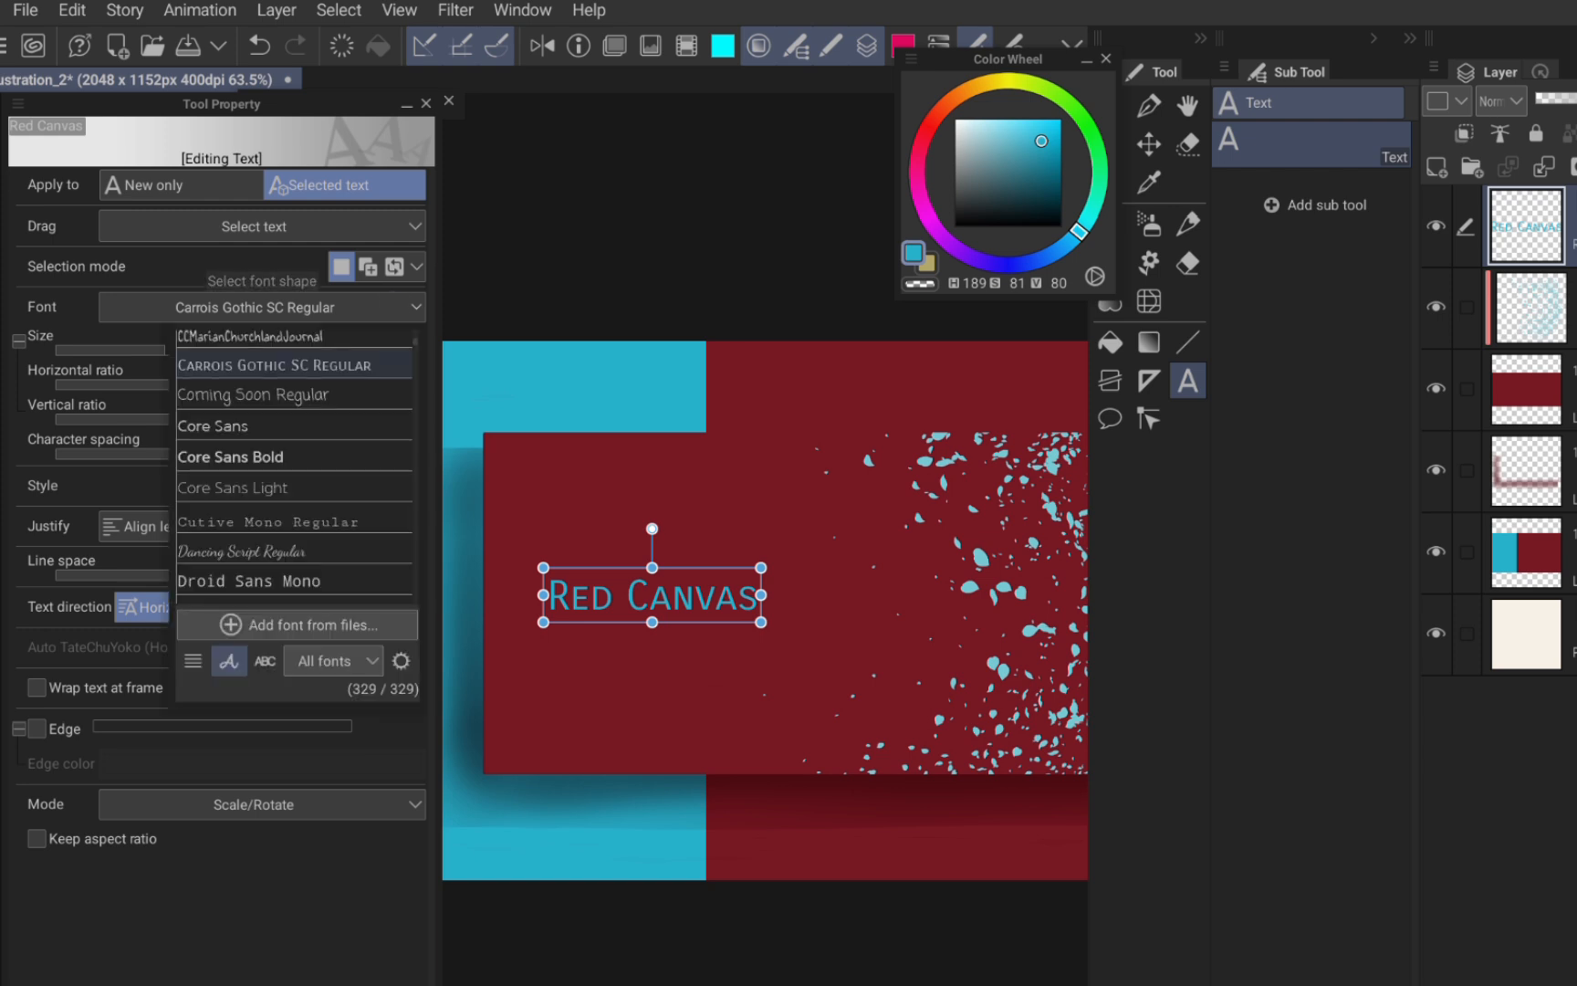
left_click_drag(349, 520, 363, 387)
left_click(331, 380)
left_click(360, 319)
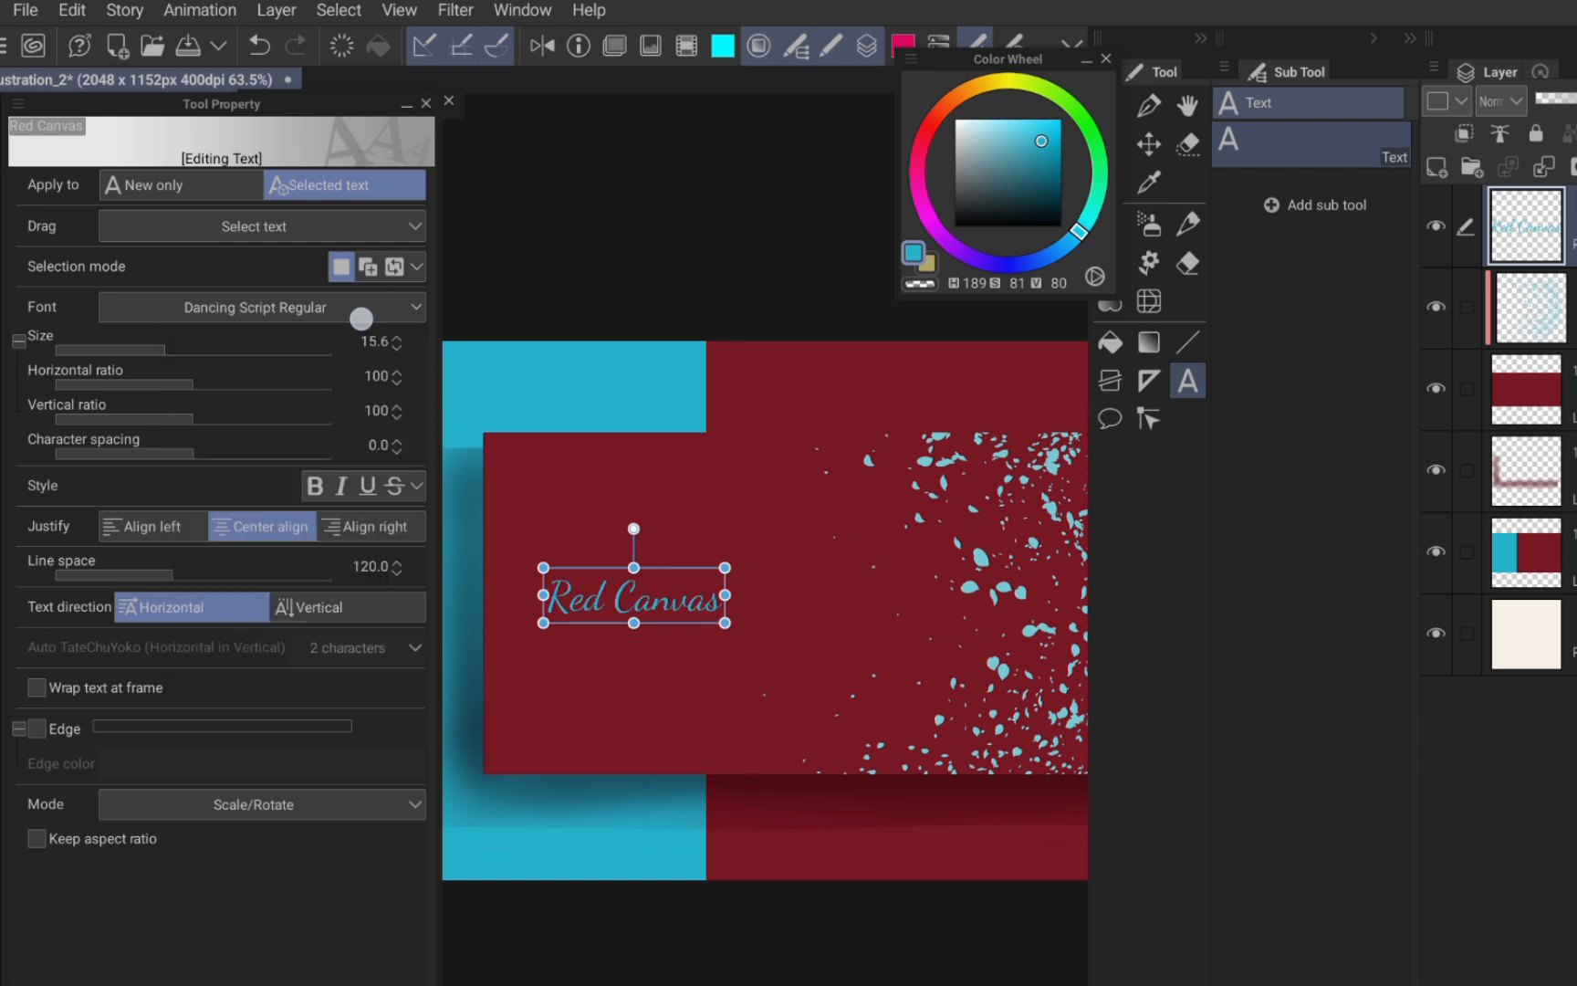
left_click_drag(353, 546, 388, 374)
left_click(257, 409)
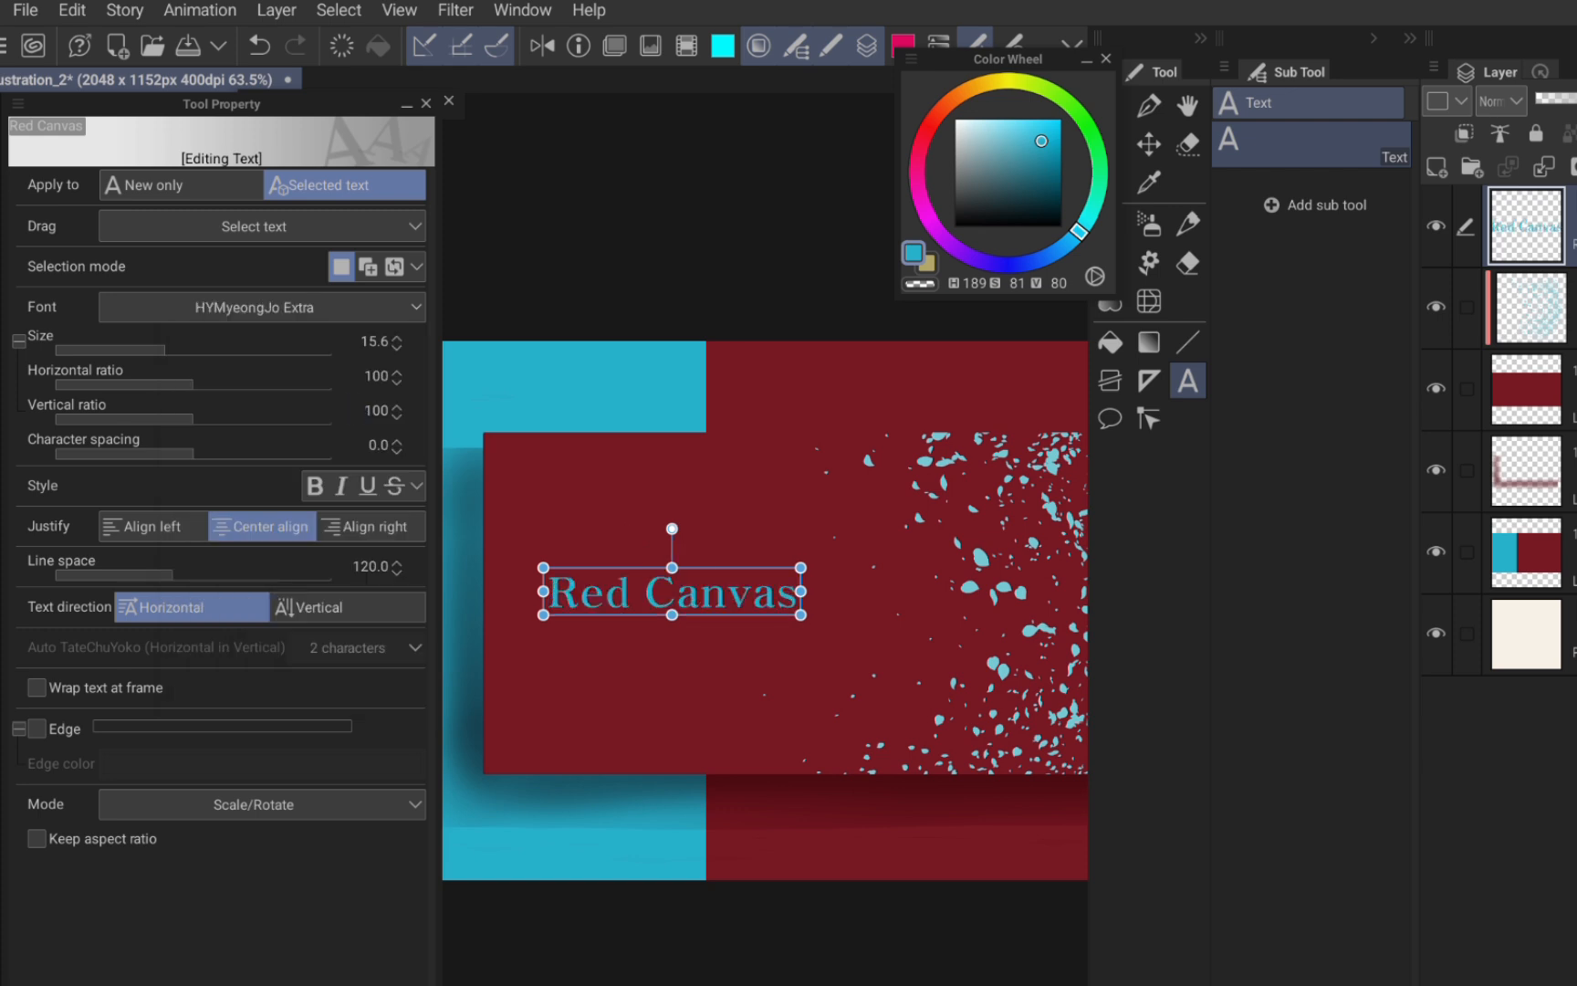
left_click(367, 304)
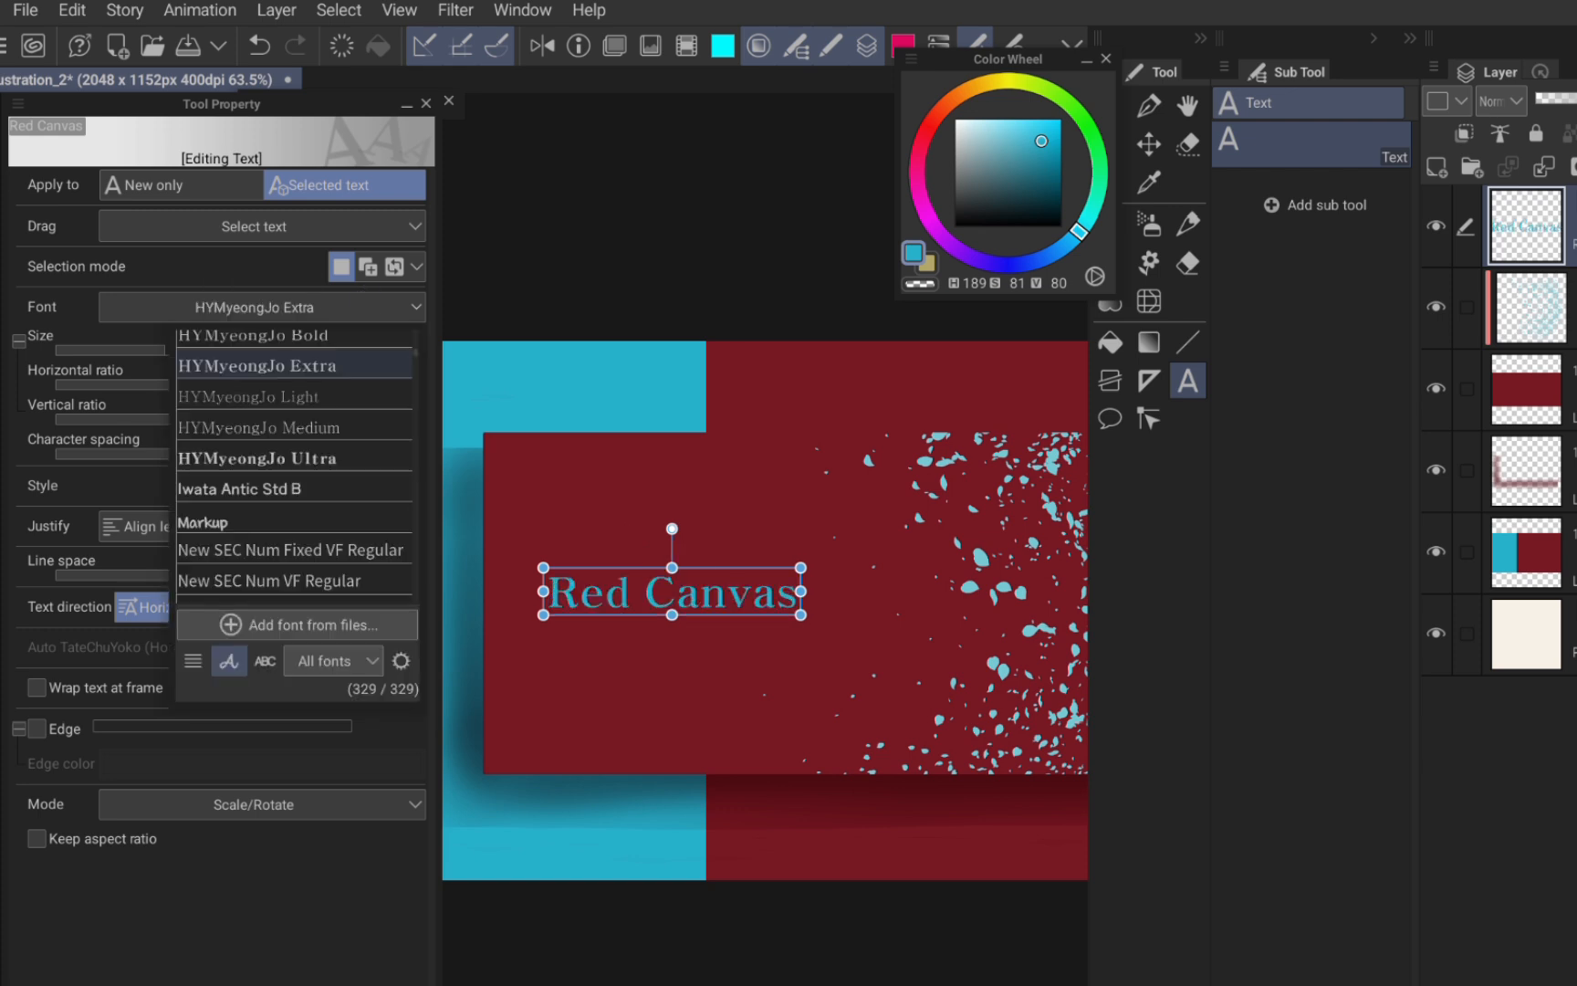
left_click(269, 422)
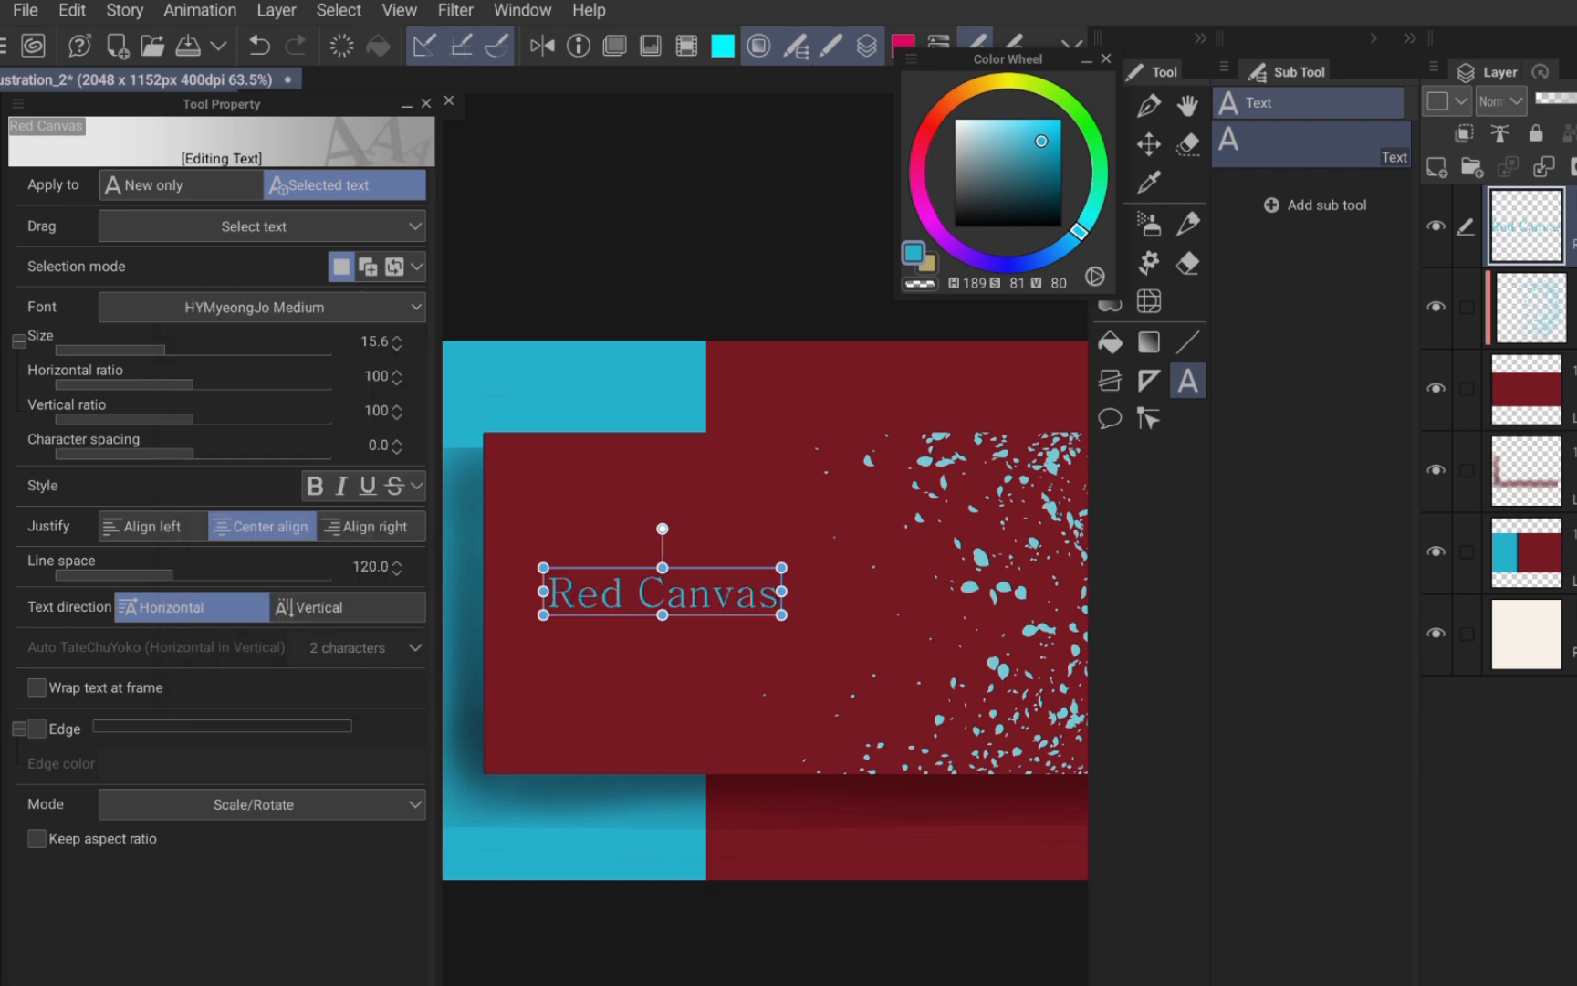
- Make the "Red Canvas" text bold, trying out italic and a white edge and turning both off again
left_click(315, 485)
left_click(340, 487)
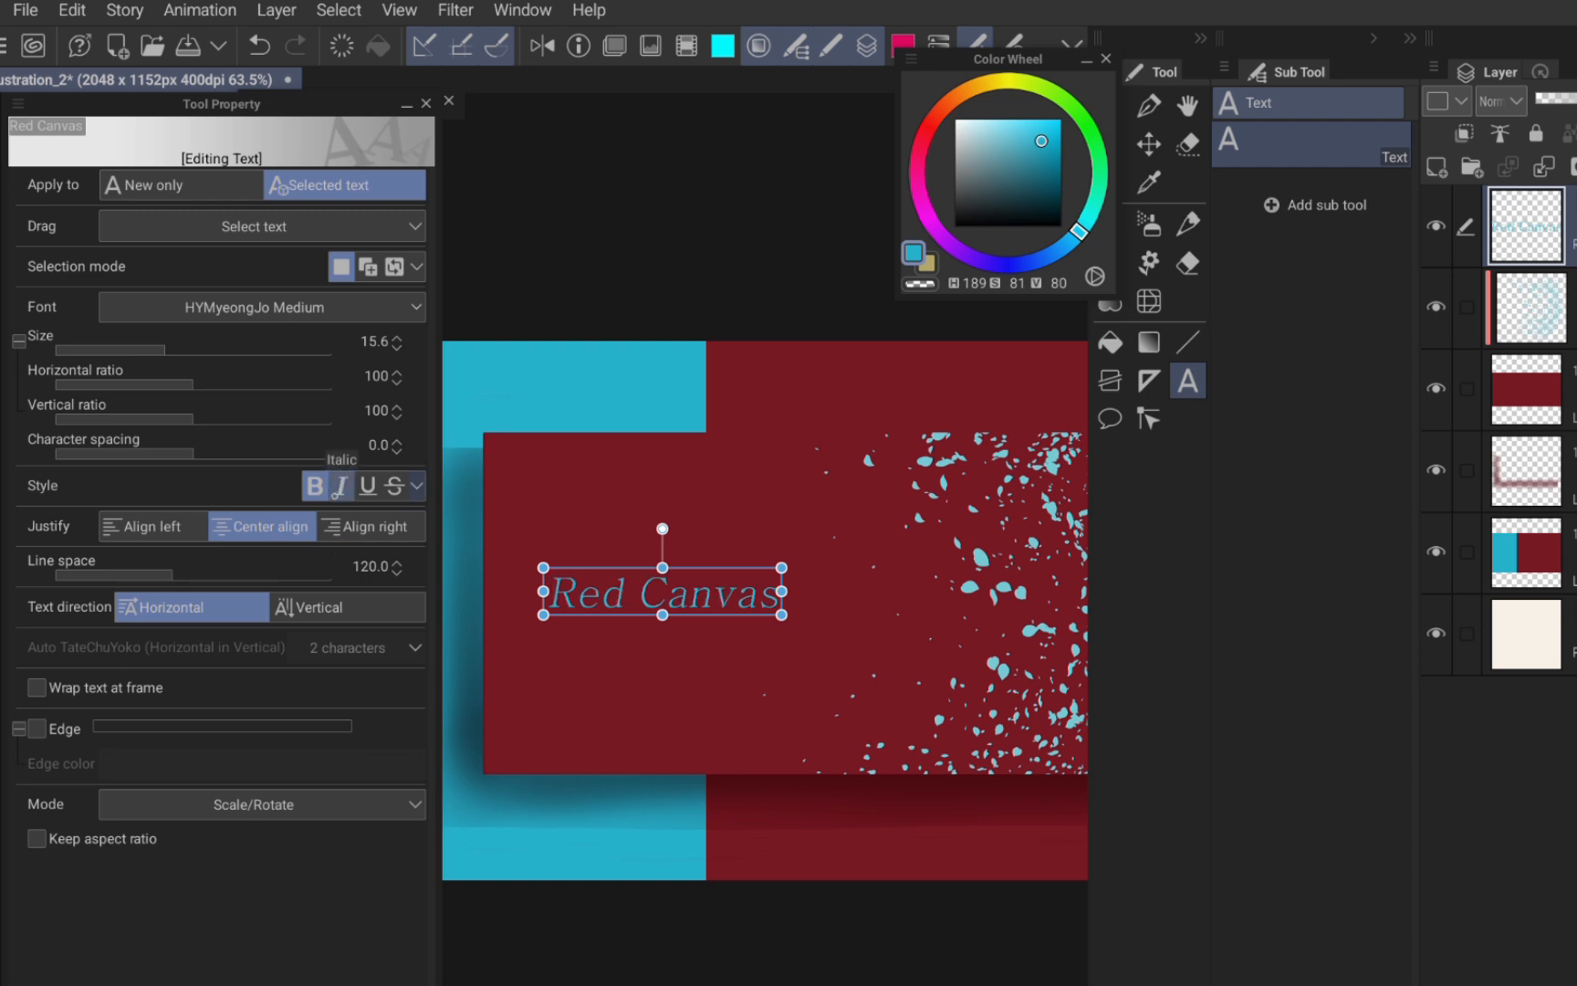
left_click(315, 487)
left_click(341, 487)
left_click(336, 491)
left_click(340, 487)
left_click(315, 486)
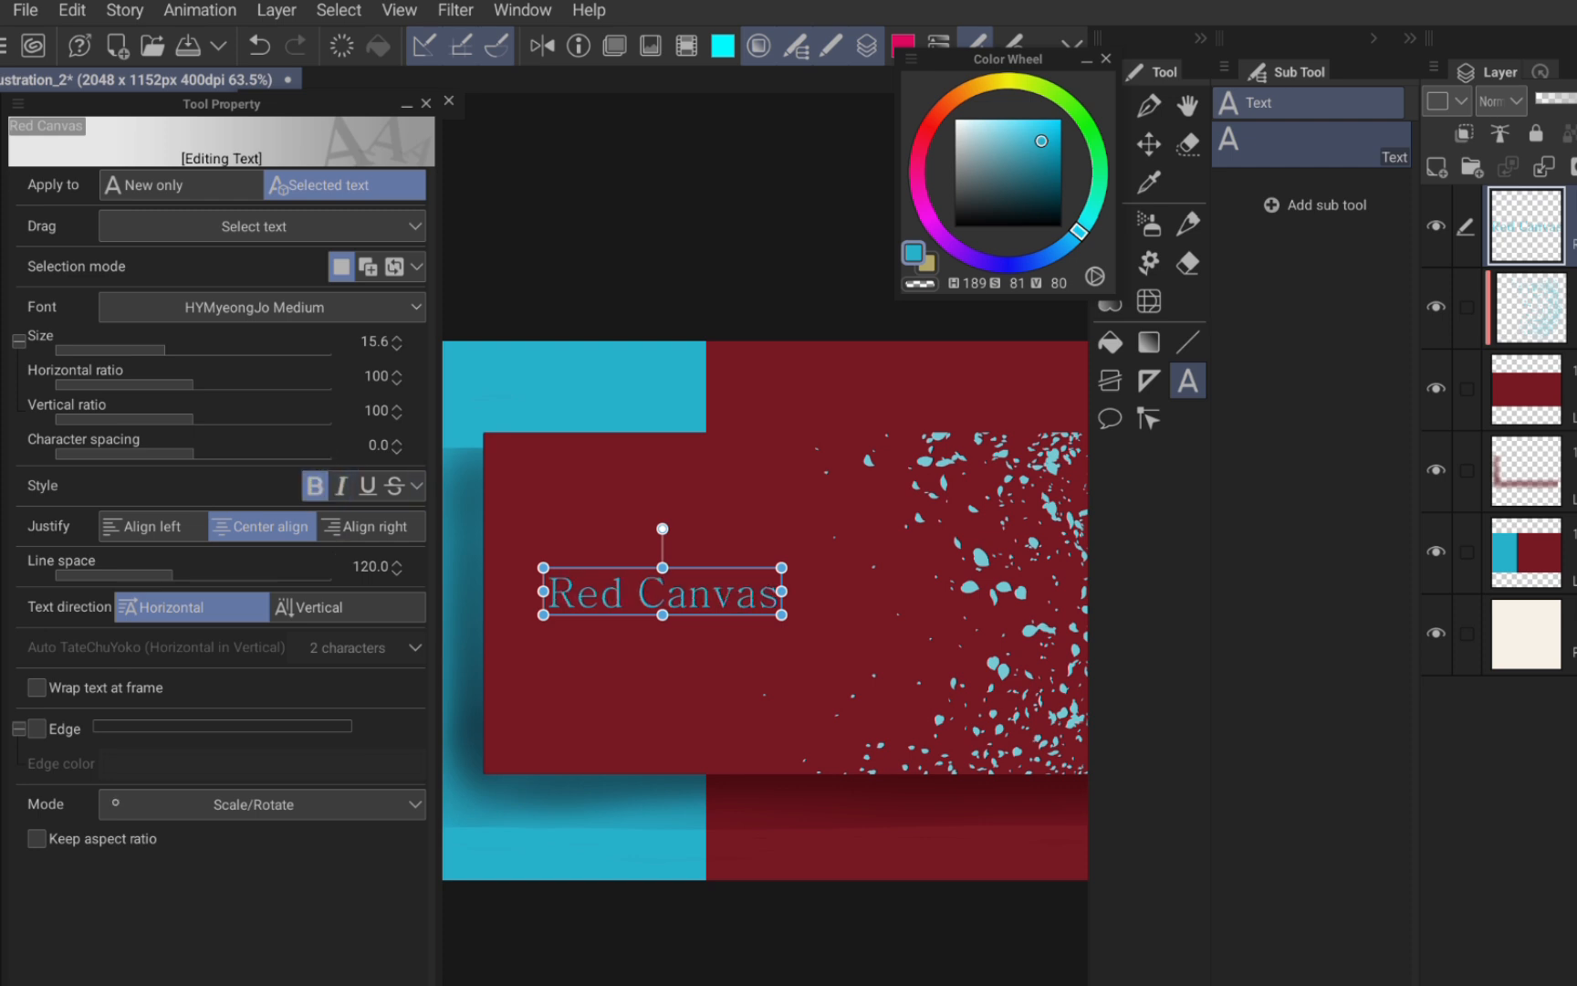
left_click(37, 728)
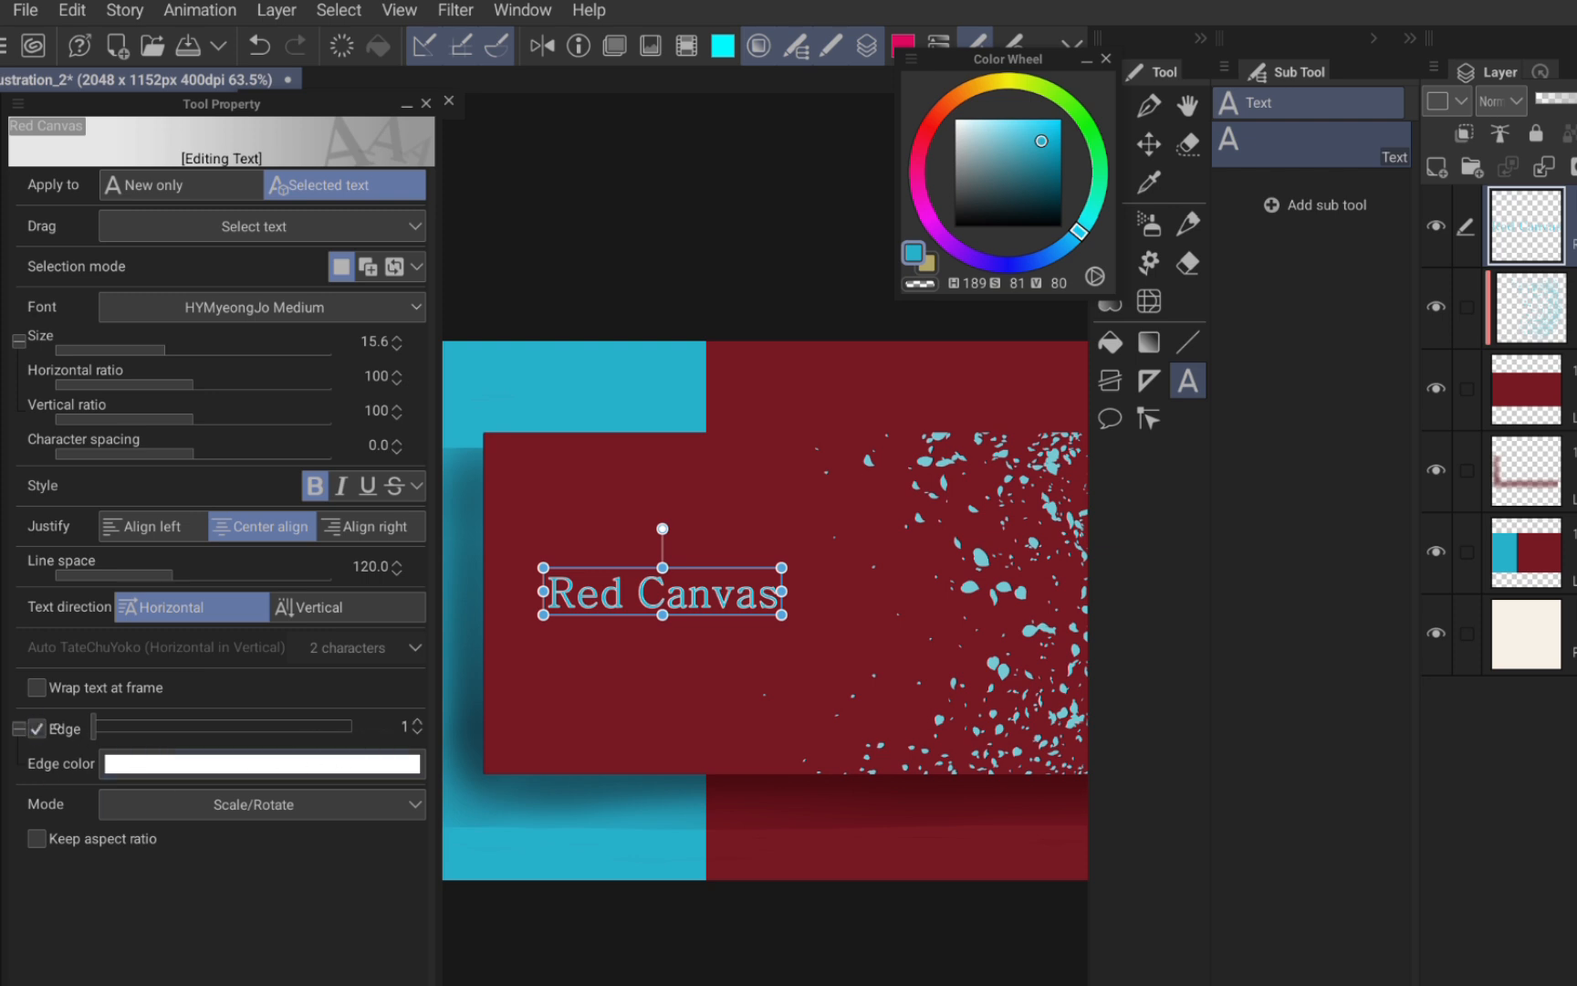
left_click(54, 727)
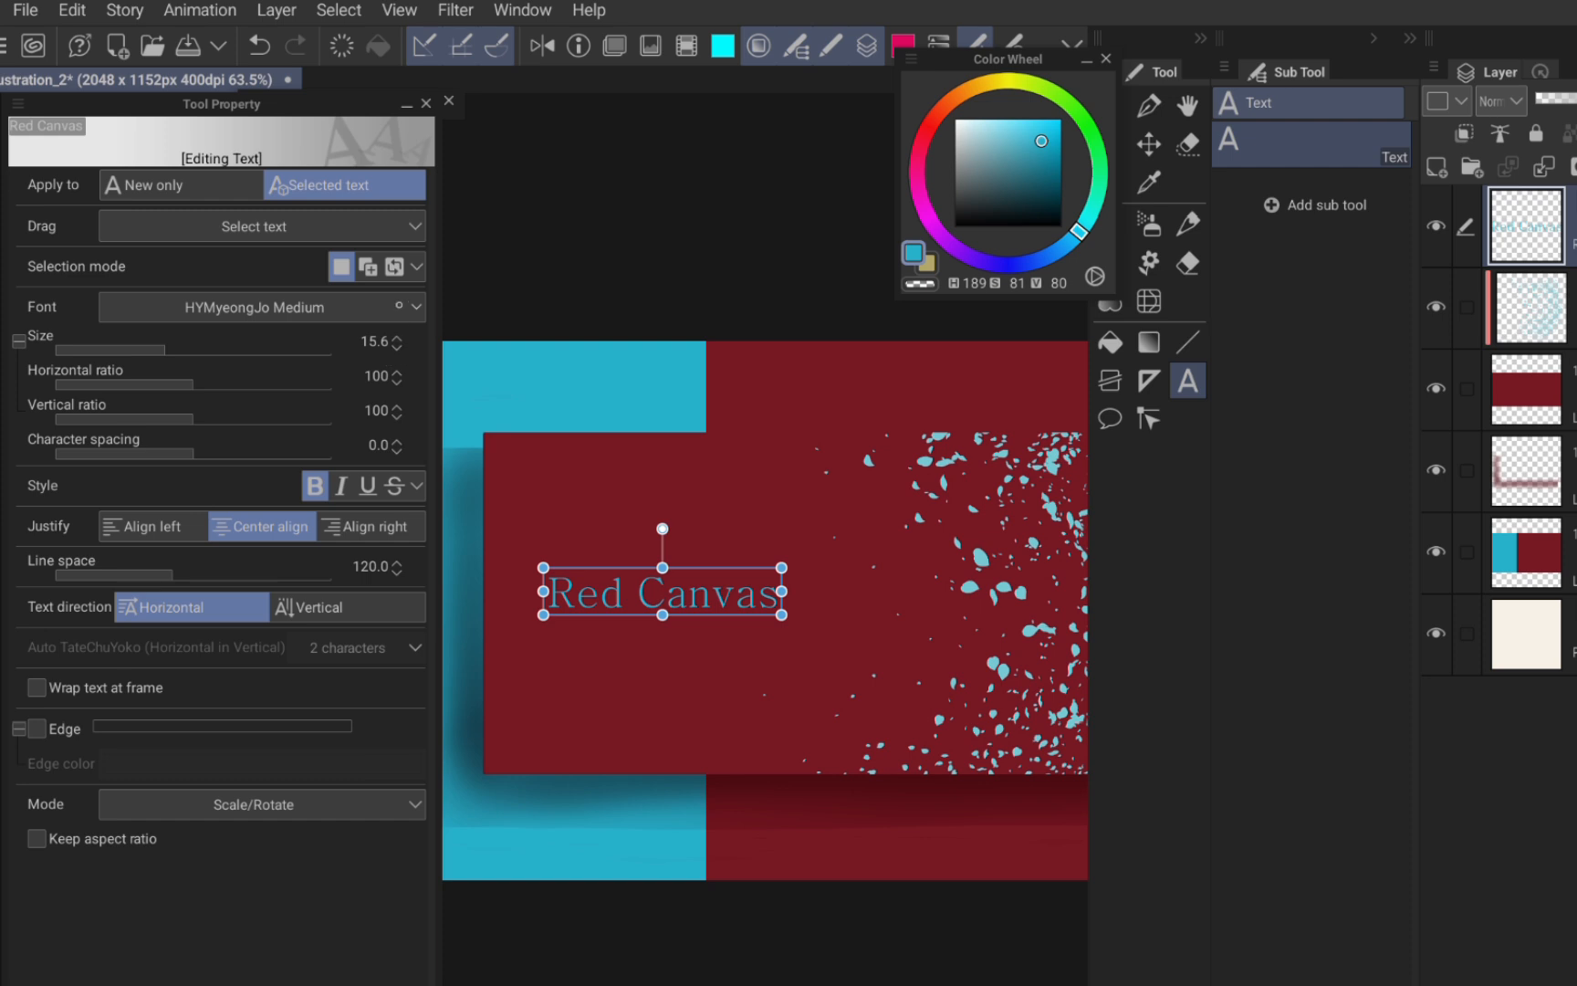
- Apply the Markup font to "Red Canvas" and scale the text to size 29.1 with a horizontal ratio of 73
left_click(383, 306)
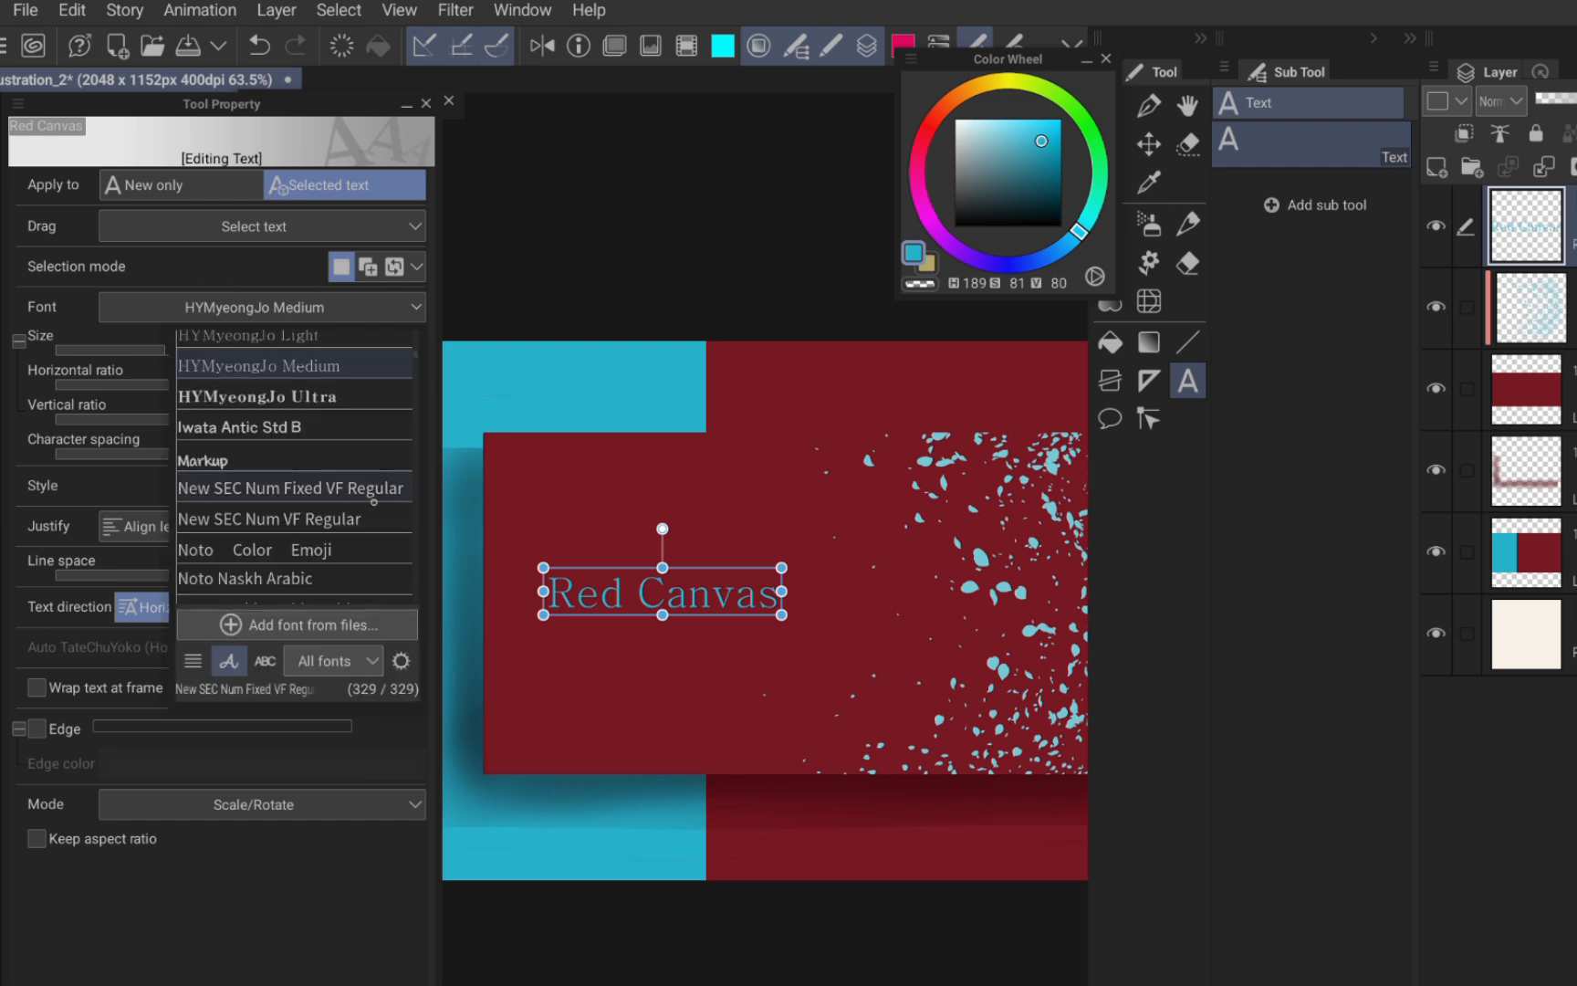
left_click(342, 455)
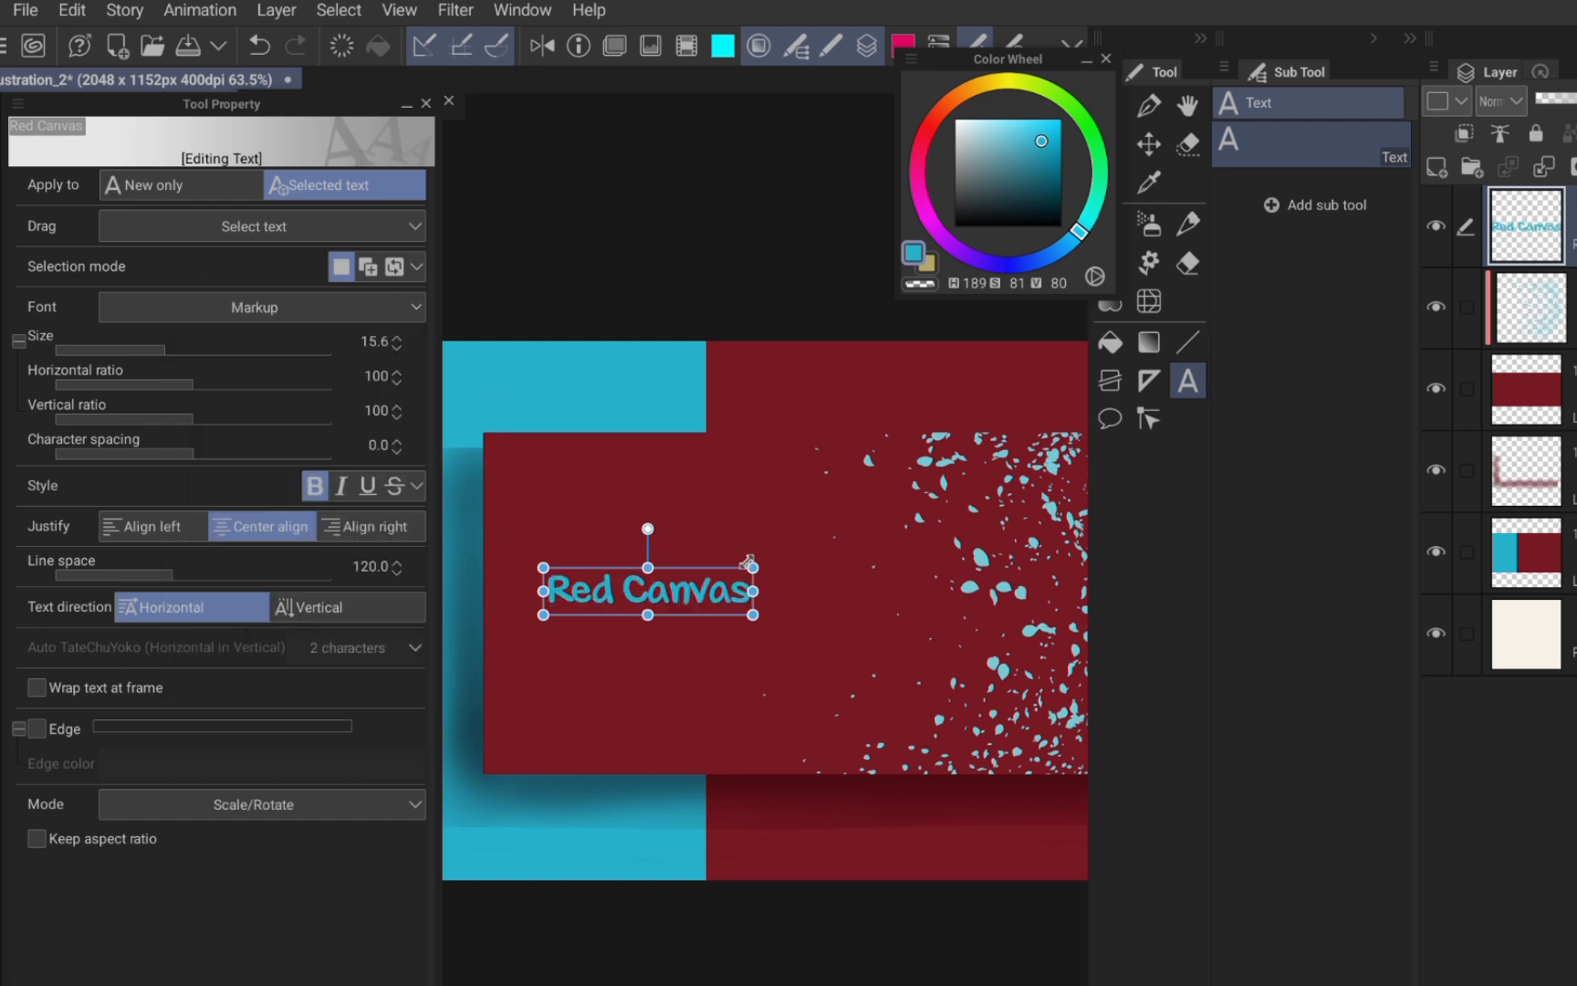
left_click_drag(746, 560, 828, 520)
scroll(741, 567, "down", 1)
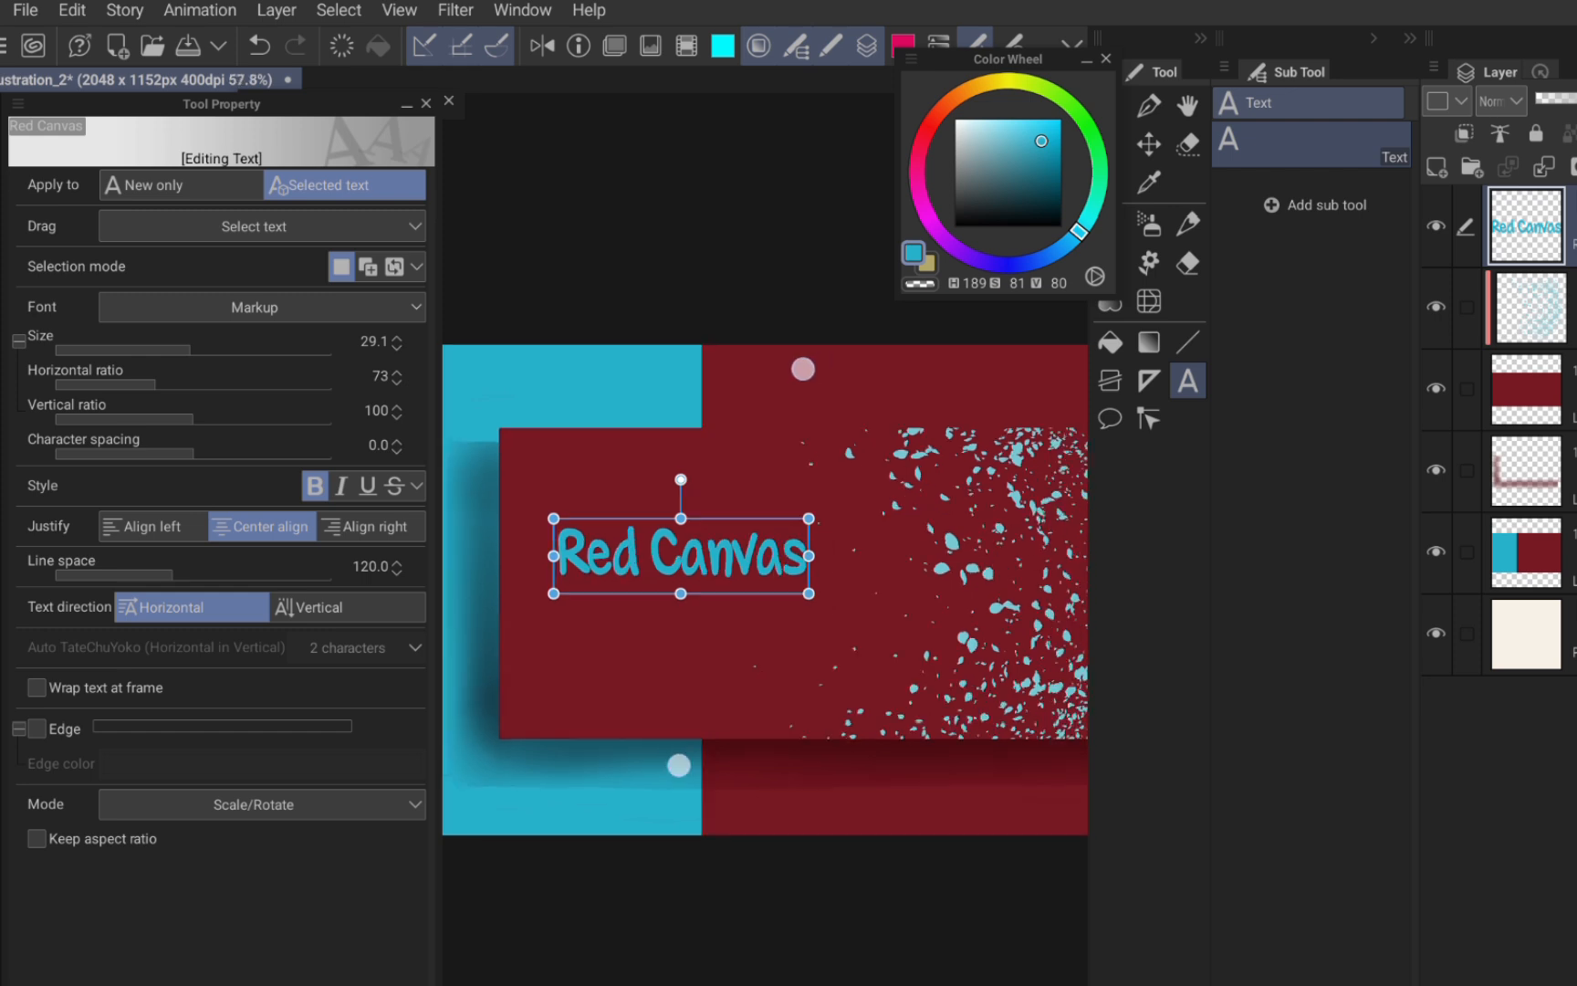
scroll(741, 567, "down", 1)
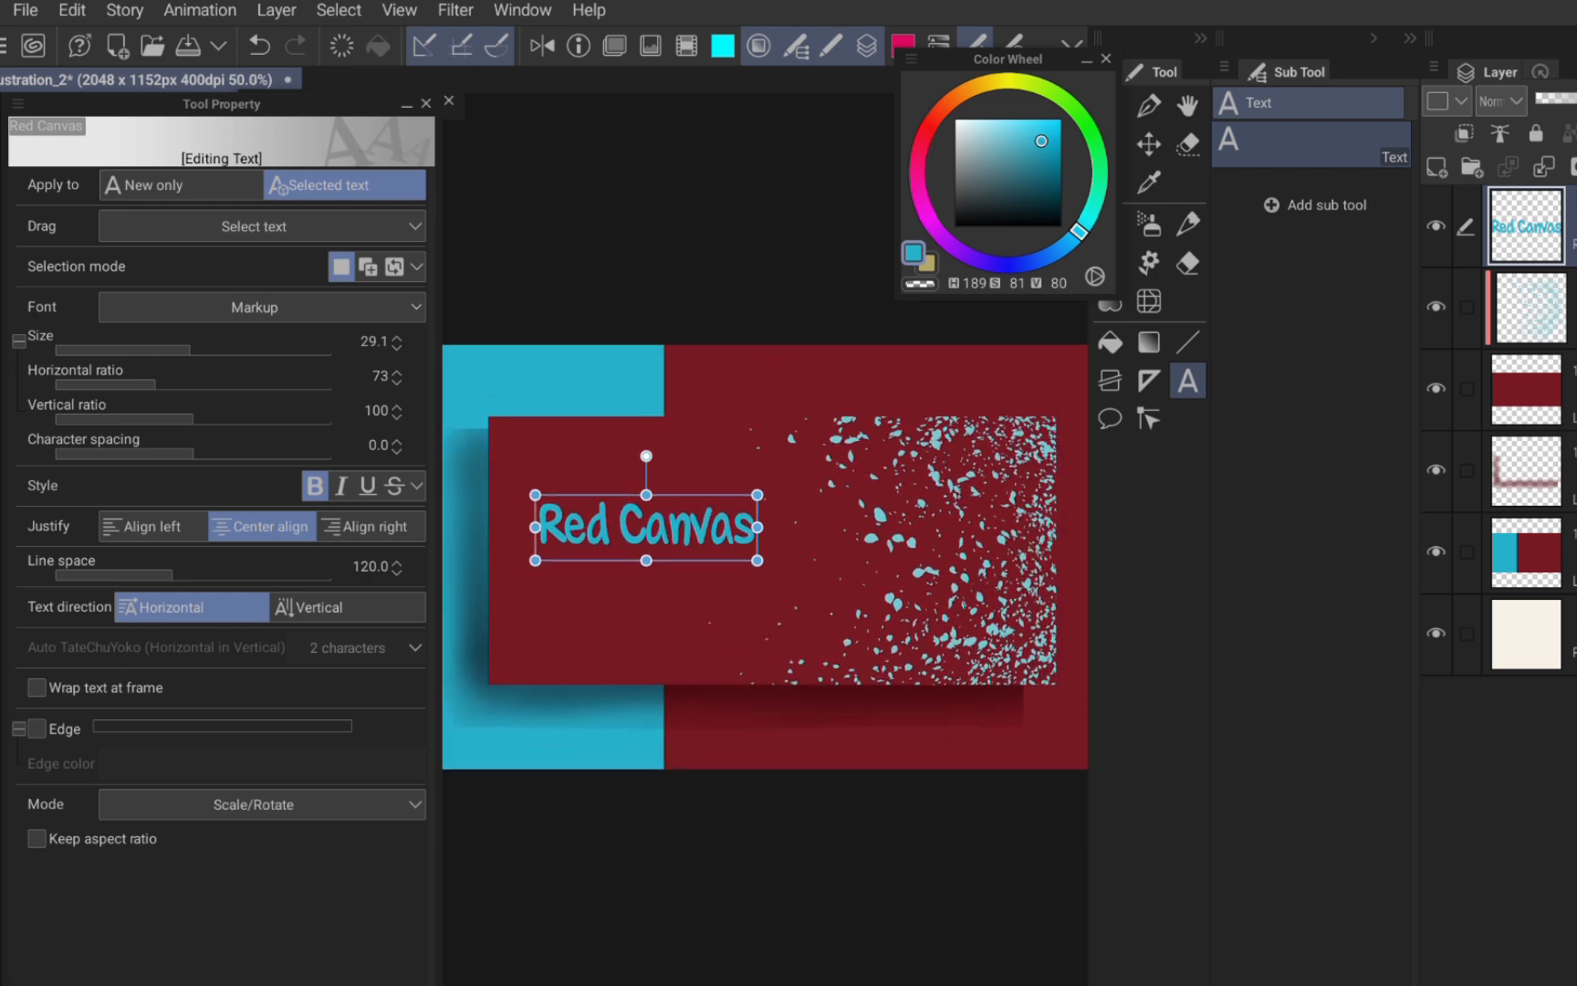
- Split the lettering into separate "Red" and "Canvas" texts at size 15.6, with "Red" in Noto Naskh Arabic above "Canvas"
left_click(392, 307)
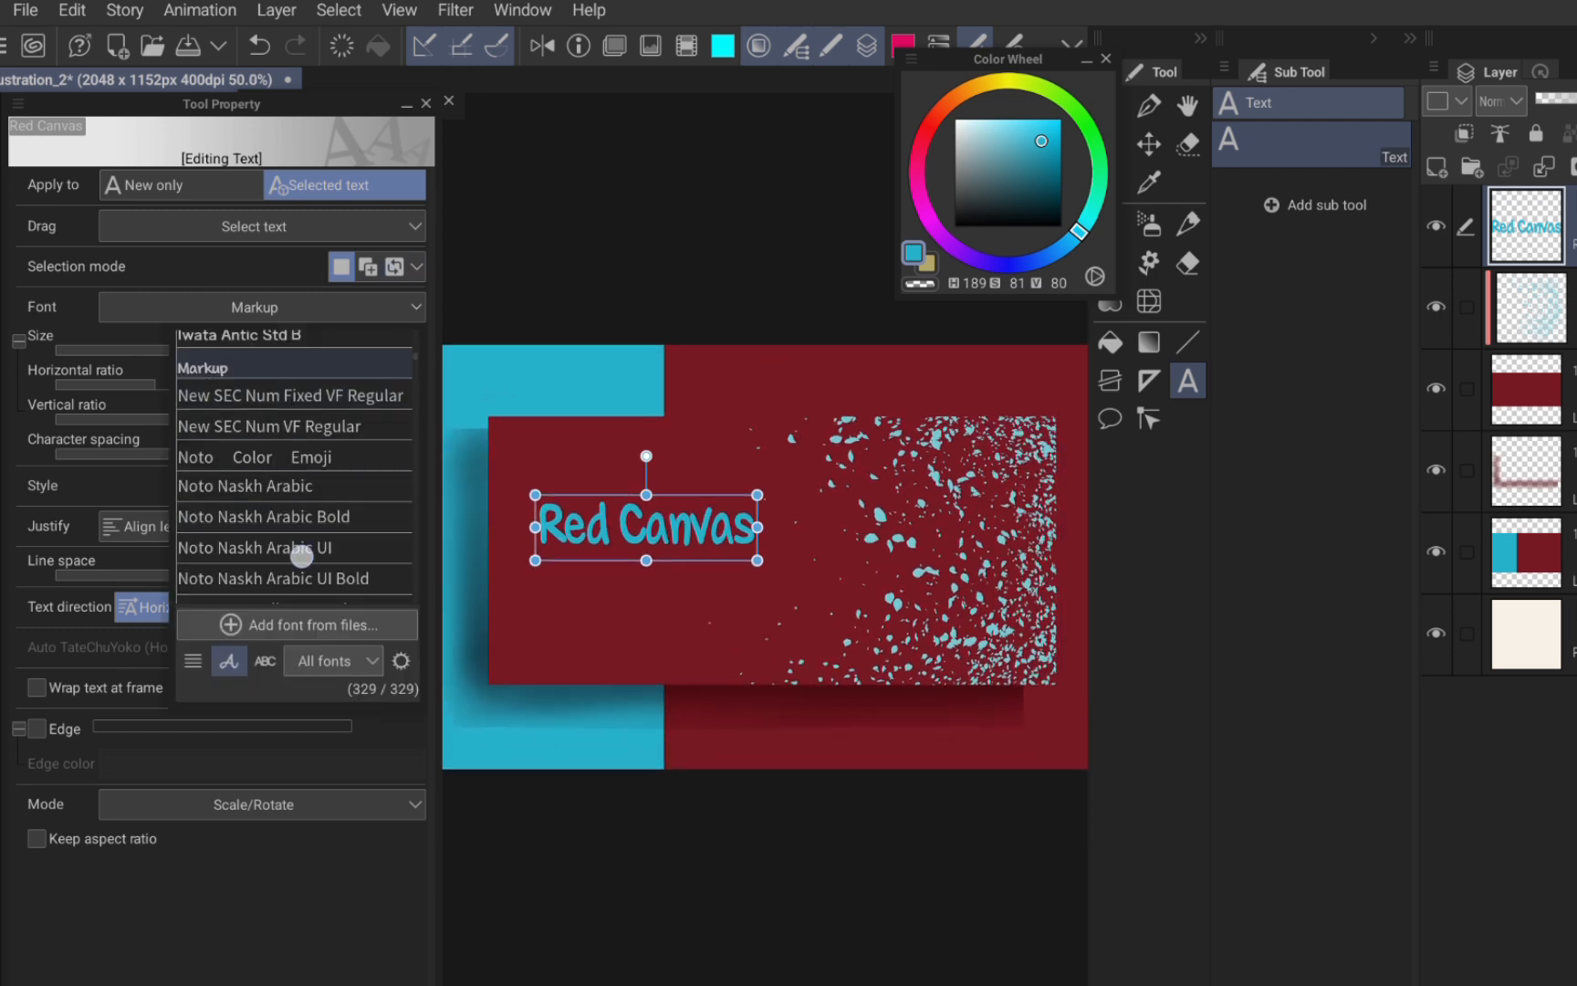
left_click_drag(299, 556, 359, 374)
left_click(613, 527)
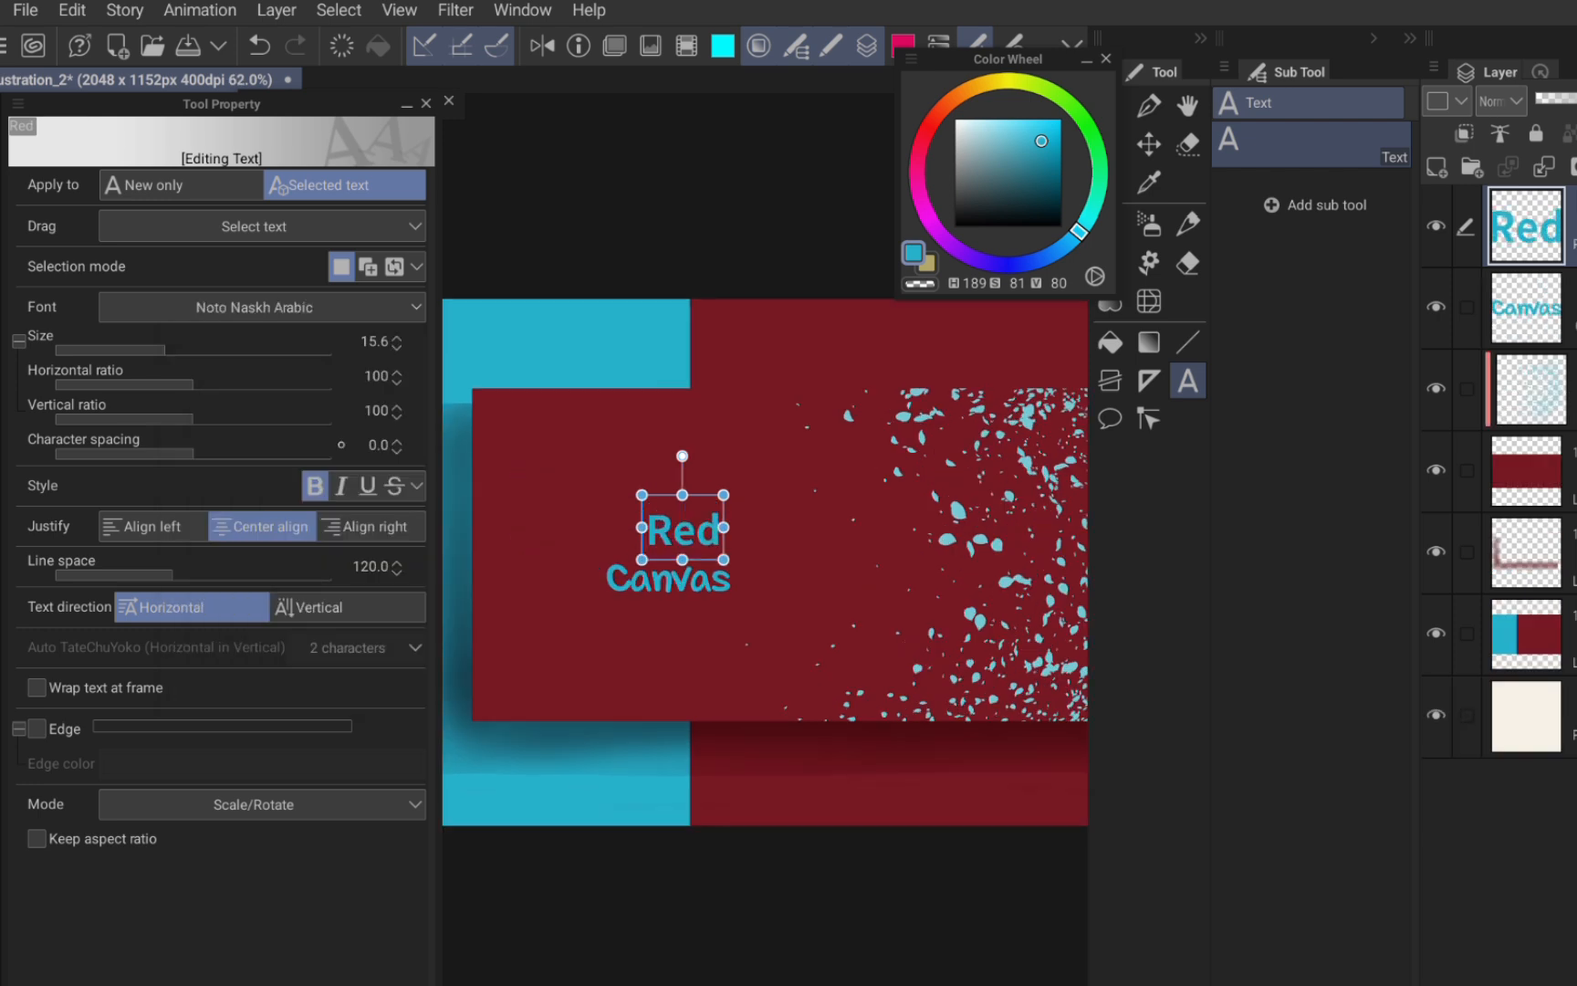
- Set the "Red" text in the HYMyeongJo Ultra font and place it directly above "Canvas"
left_click(404, 304)
left_click(389, 372)
left_click_drag(352, 475, 309, 475)
left_click(392, 306)
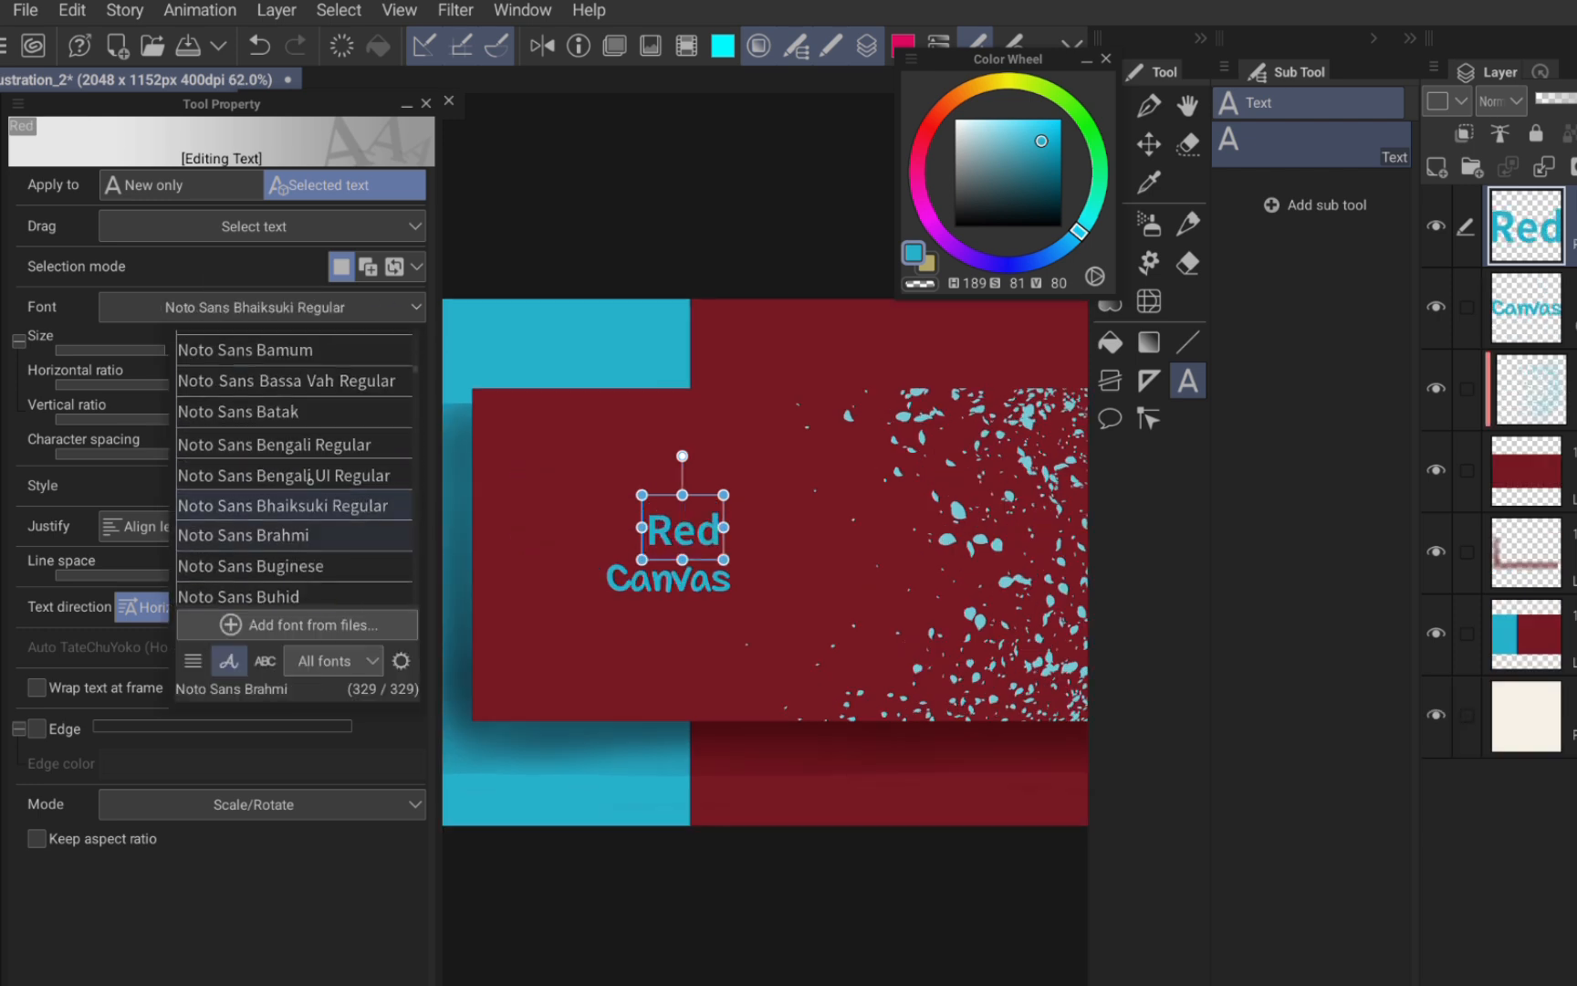
left_click_drag(309, 415, 309, 472)
left_click(309, 444)
left_click_drag(682, 517, 666, 530)
scroll(923, 418, "down", 1)
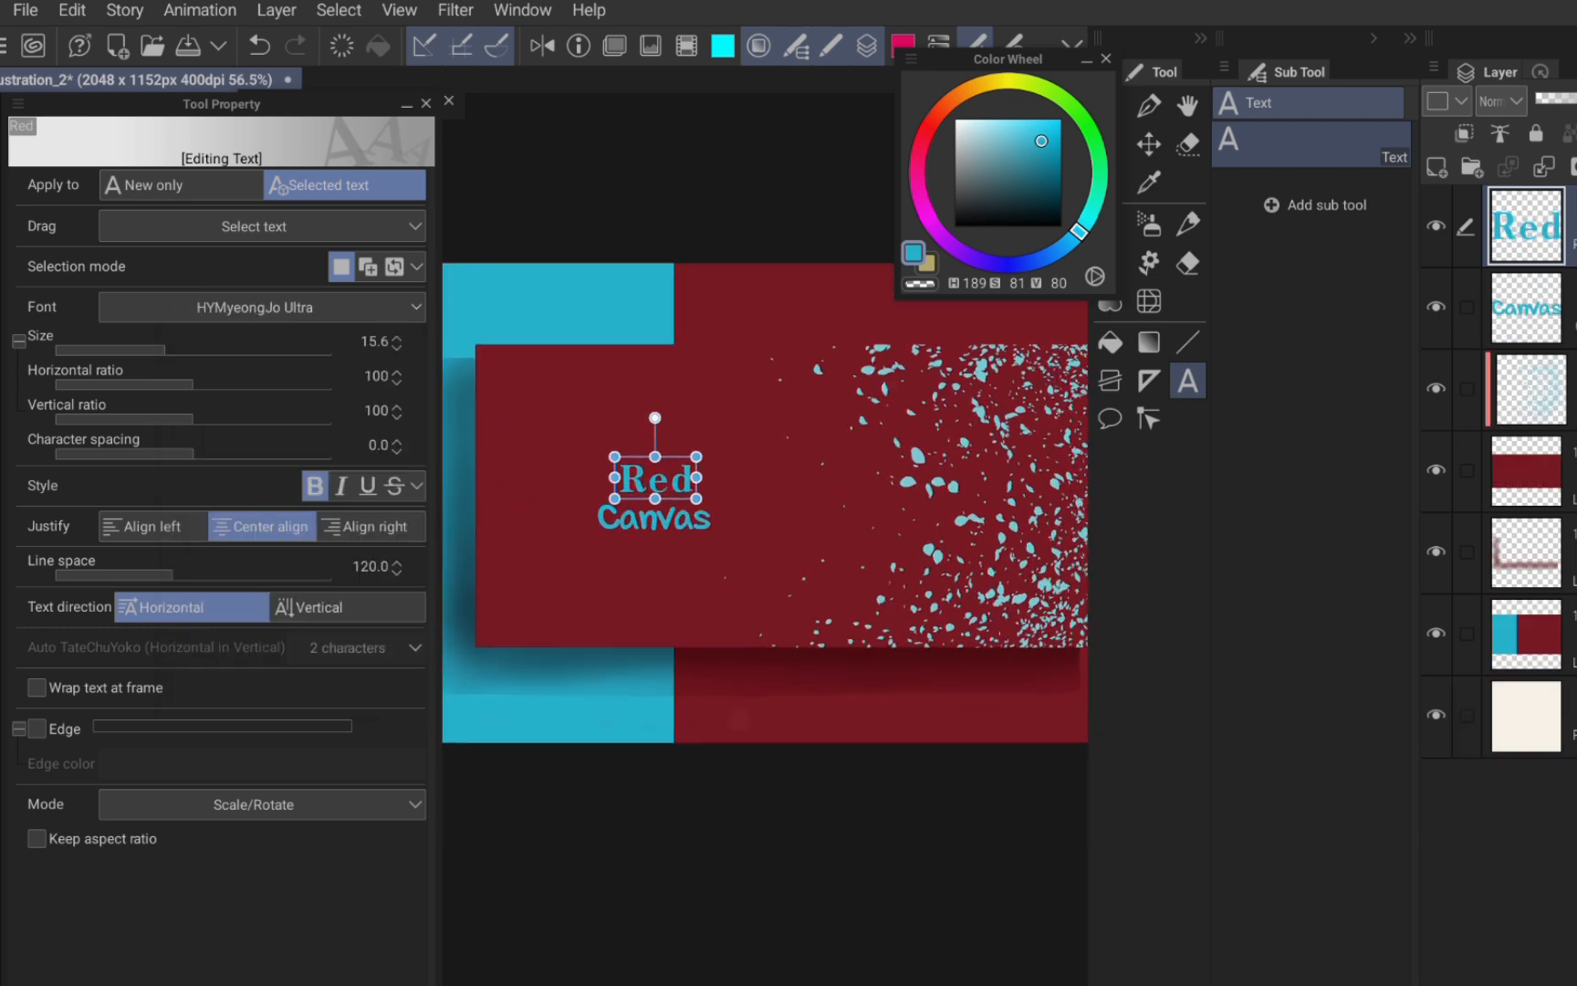
- Make the "Red" lettering taller and narrower and nudge "Canvas" up closer beneath it
mouse_move(698, 456)
left_mouse_down()
mouse_move(813, 436)
mouse_move(678, 442)
left_mouse_up()
left_click_drag(700, 530, 695, 524)
left_click(770, 567)
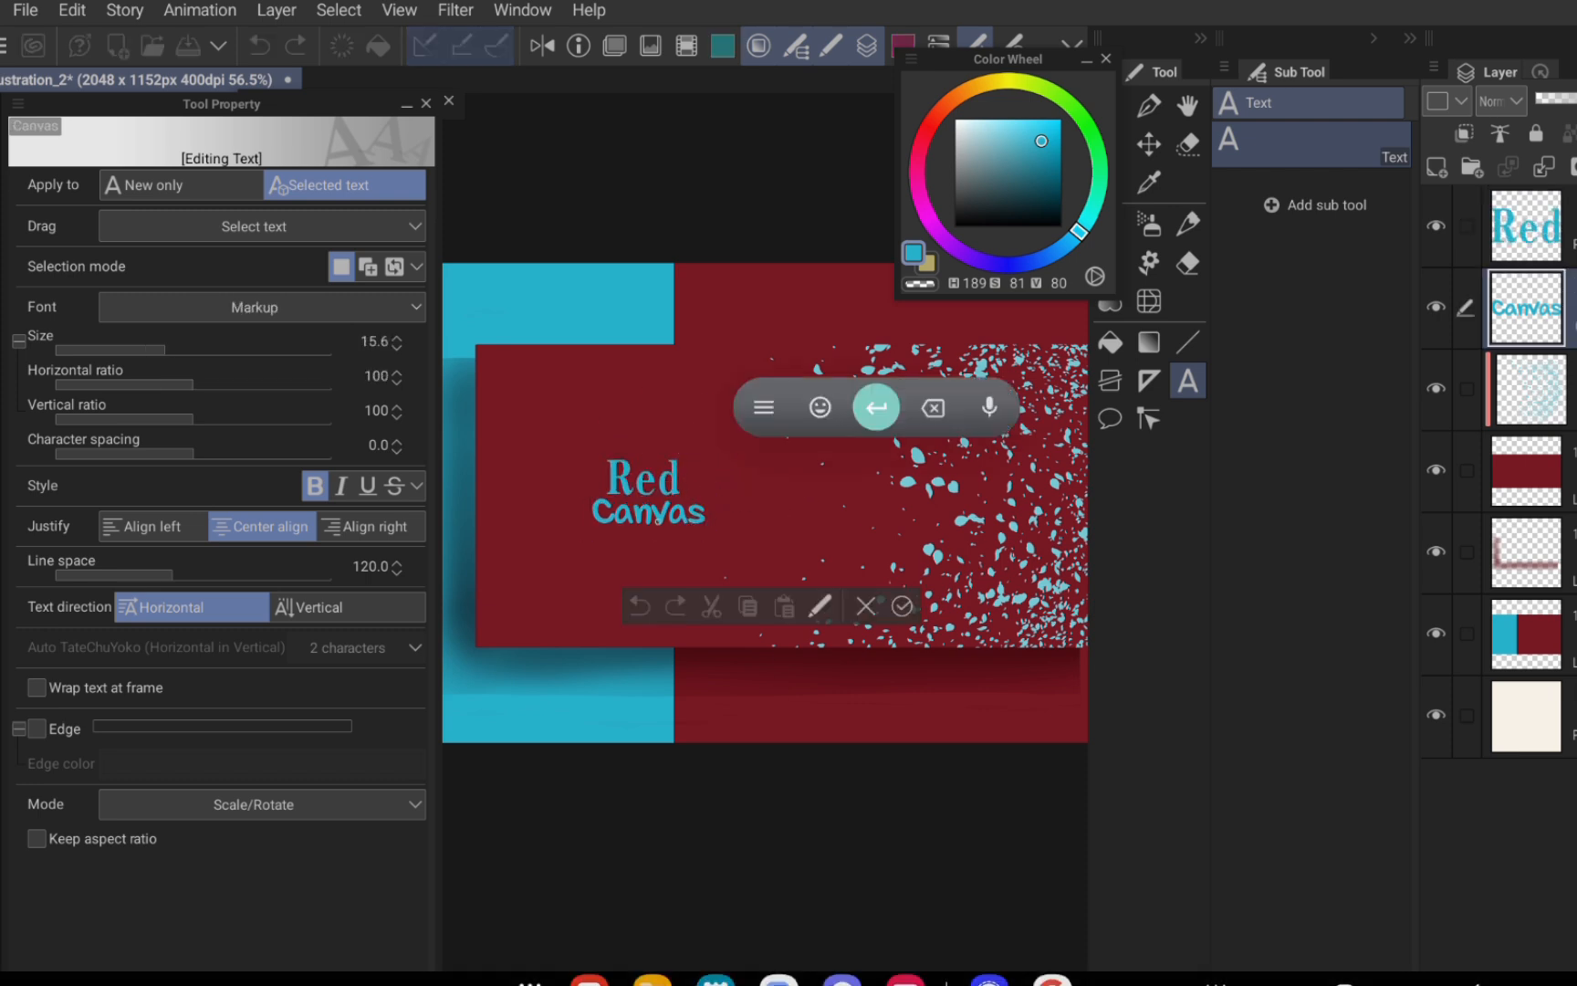
left_click(670, 483)
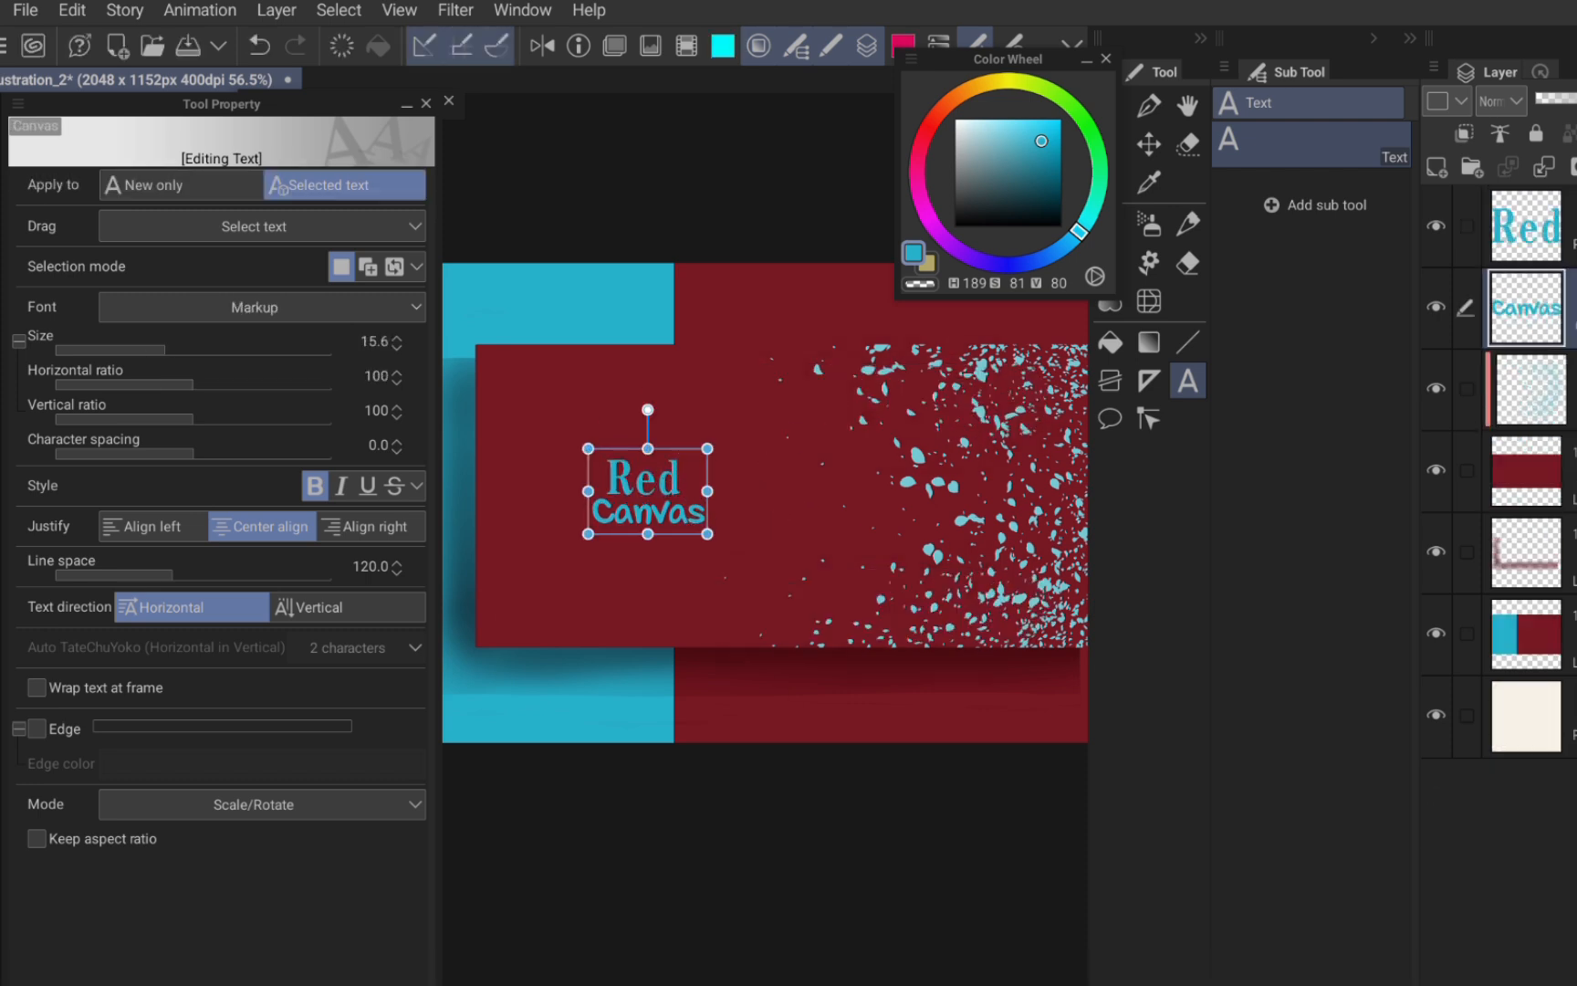
- Undo the last reshaping of "Red" and the last move of "Canvas"
key("ctrl+z")
key("ctrl+z")
key("ctrl+z")
key("ctrl+z")
key("ctrl+z")
key("ctrl+z")
key("ctrl+z")
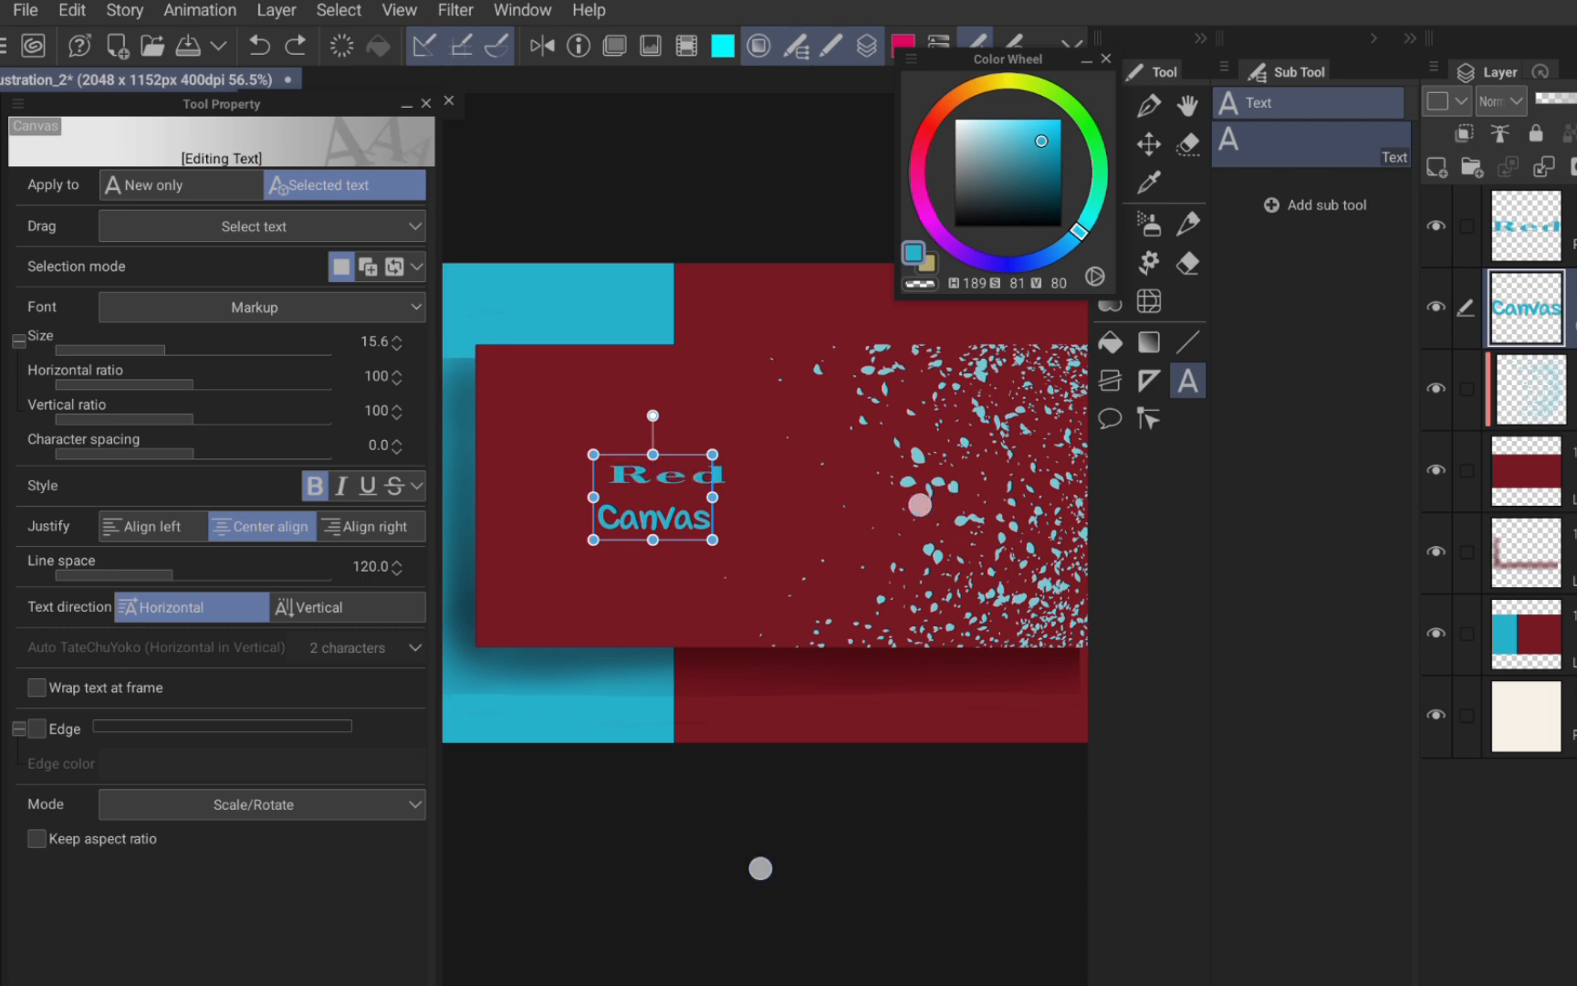
- Stretch the "Canvas" text much wider and move "Red" beyond its left end
mouse_move(701, 501)
left_mouse_down()
mouse_move(757, 506)
mouse_move(688, 497)
left_mouse_up()
left_click_drag(702, 498, 876, 545)
left_click(659, 476)
left_click_drag(686, 475, 536, 526)
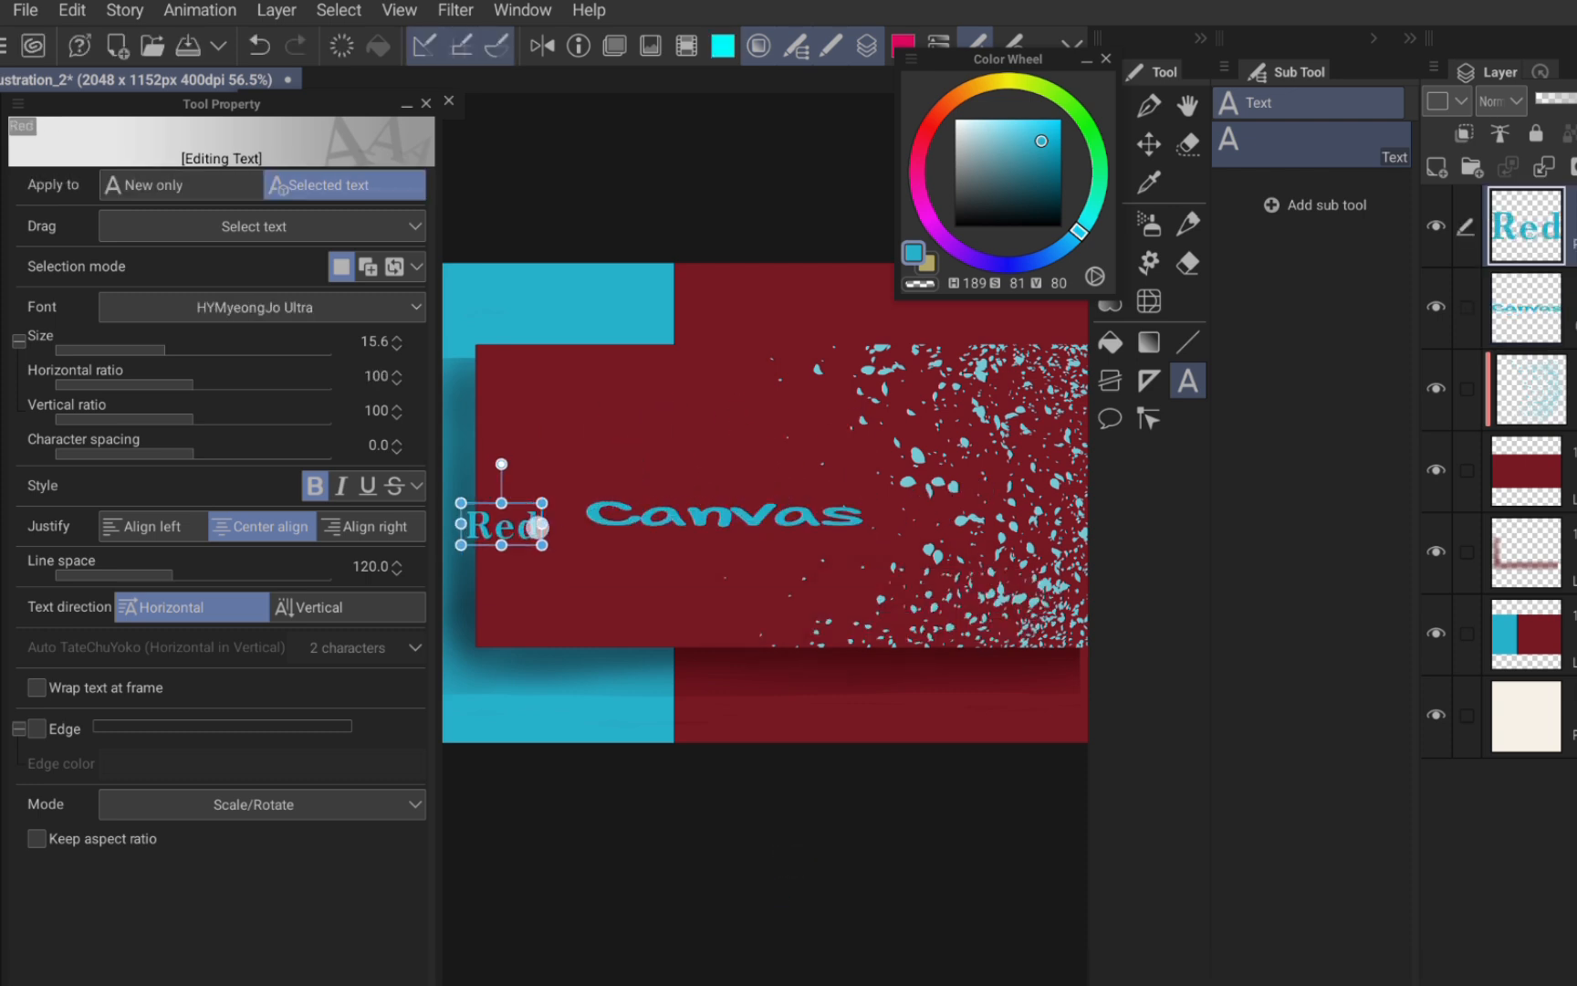
- Narrow "Canvas" to a horizontal ratio of 187 and line it up beside "Red" in the rectangle's lower-left part
left_click(812, 518)
mouse_move(855, 529)
left_mouse_down()
mouse_move(820, 531)
mouse_move(855, 561)
left_mouse_up()
left_click_drag(866, 525, 799, 522)
left_click(507, 526)
left_click_drag(508, 527, 535, 548)
left_click(708, 550)
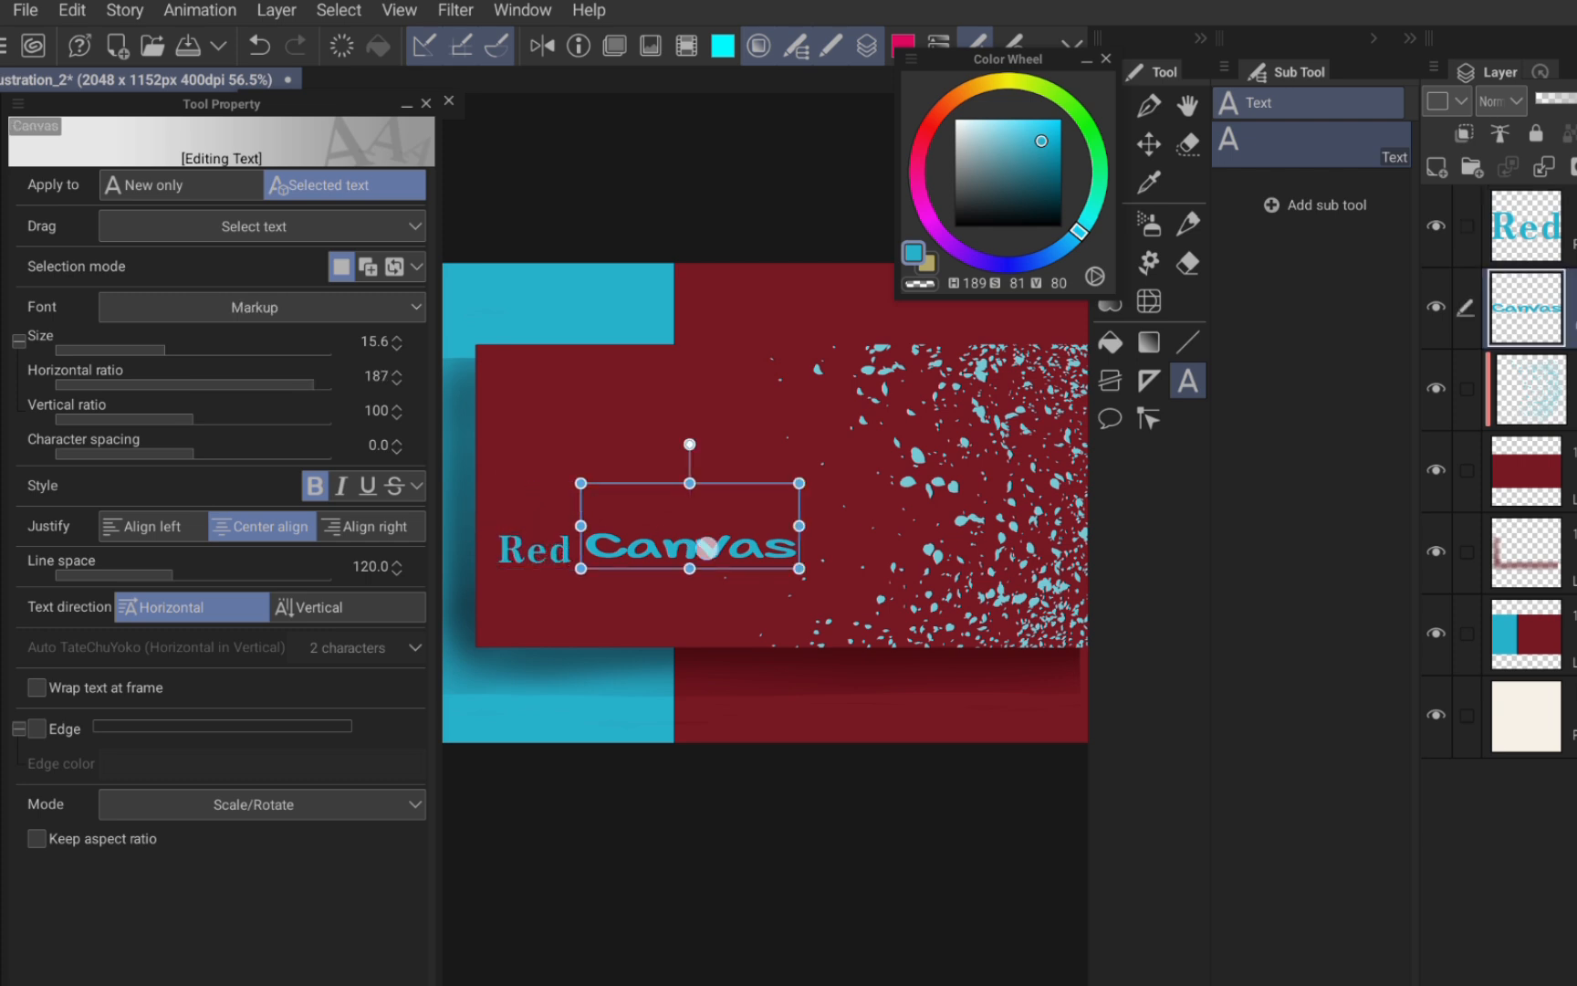
key("ctrl+z")
left_click_drag(707, 549, 674, 540)
scroll(699, 688, "down", 1)
scroll(842, 595, "down", 3)
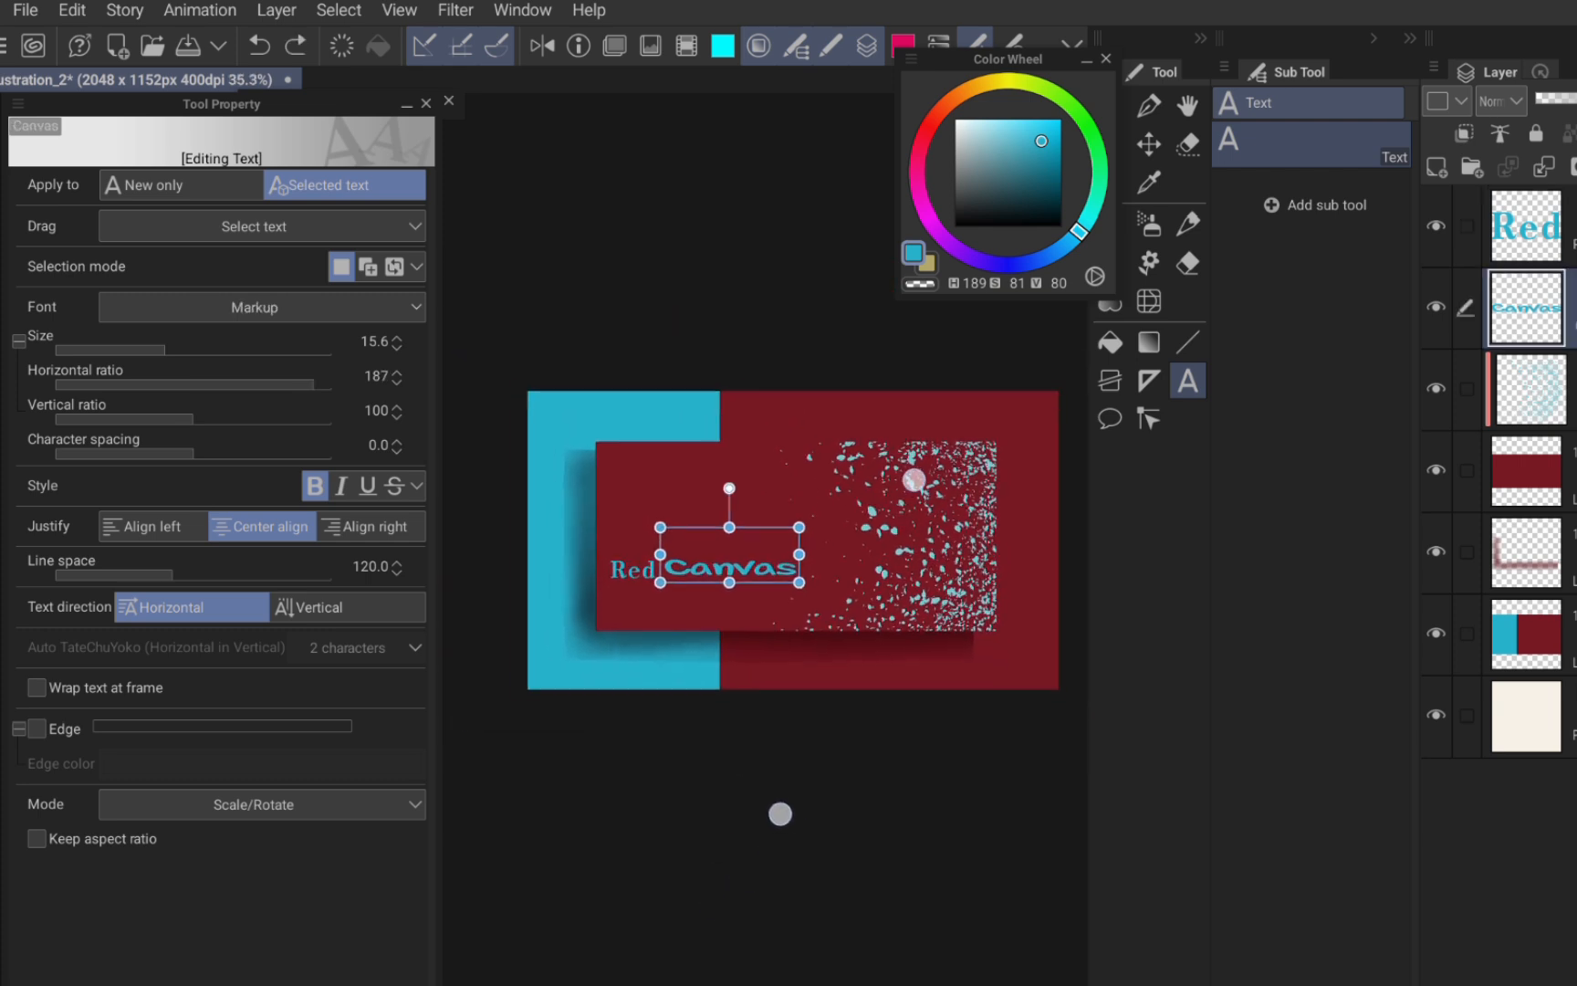
scroll(842, 595, "up", 3)
left_click(595, 580)
key("ctrl+z")
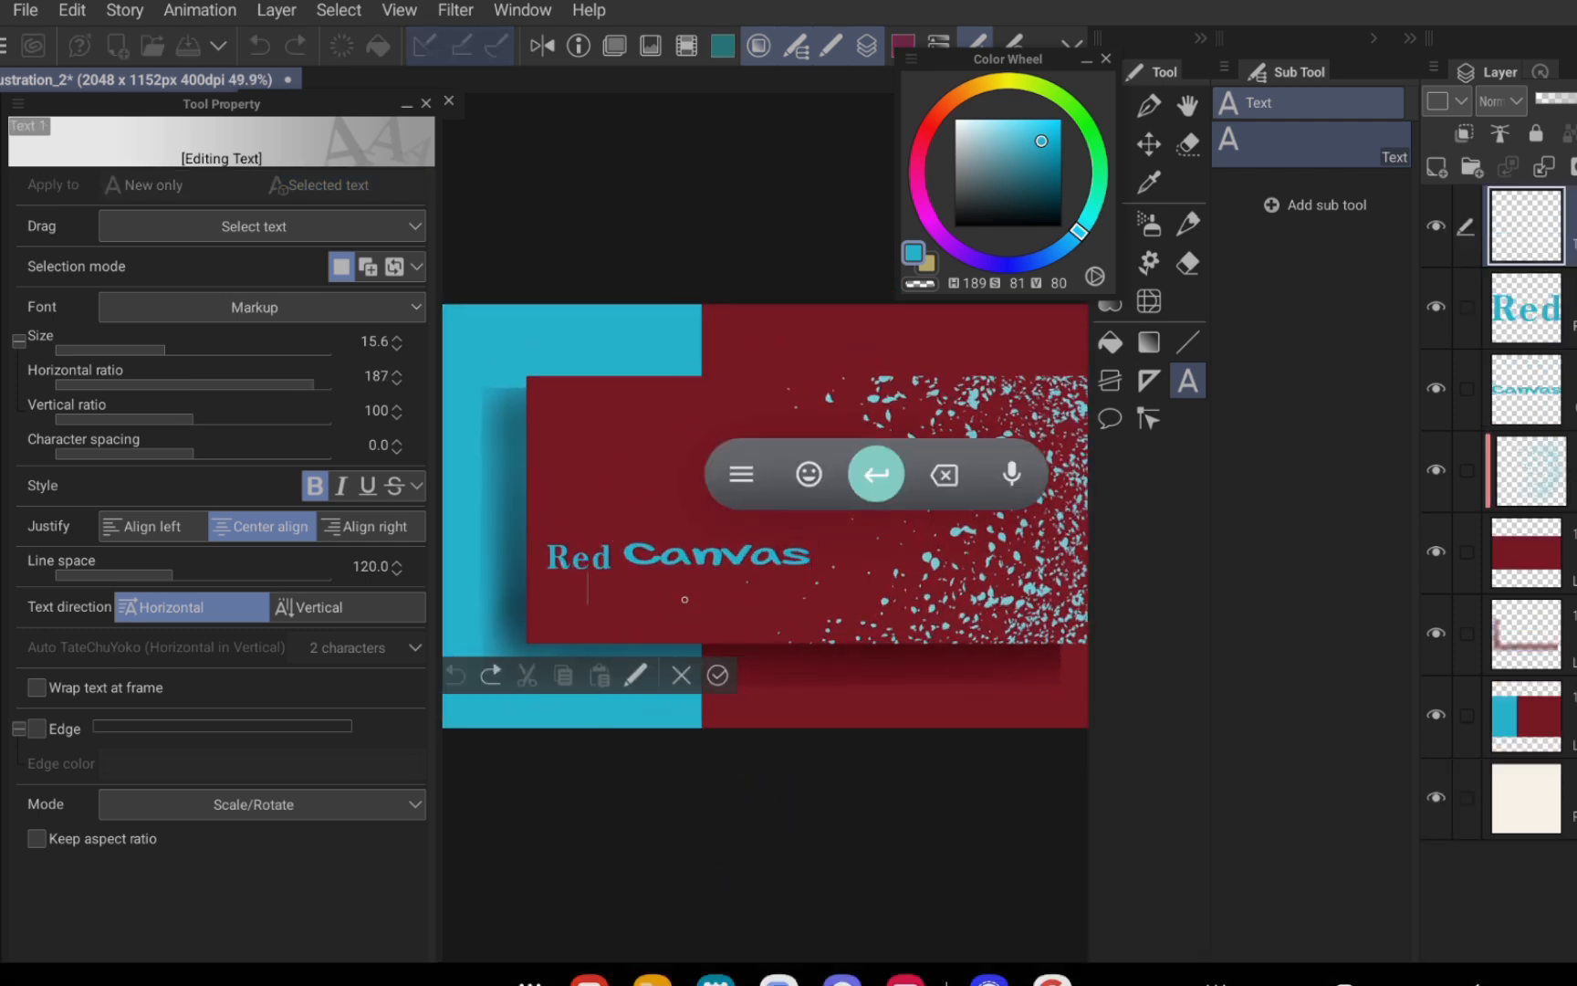
scroll(875, 549, "up", 2)
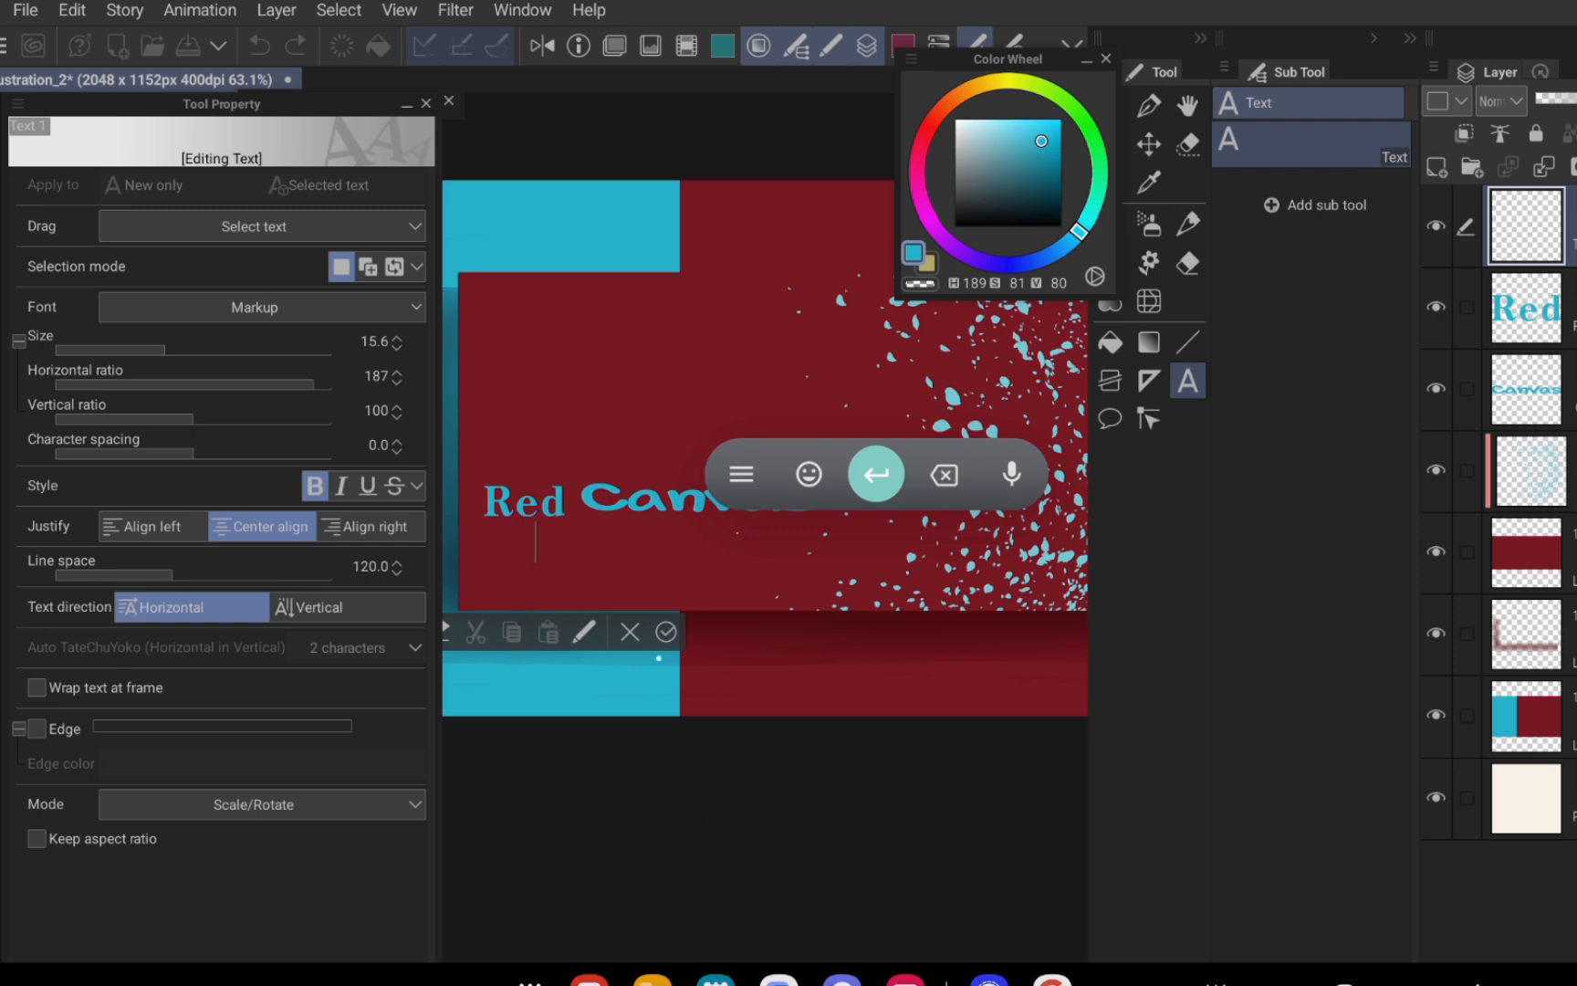
left_click(664, 636)
scroll(810, 616, "down", 1)
- Move "Canvas" up and away from "Red", try HYMyeongJo Light on it, and set its font to Cutive Mono Regular
left_click_drag(765, 464, 800, 413)
left_click(254, 306)
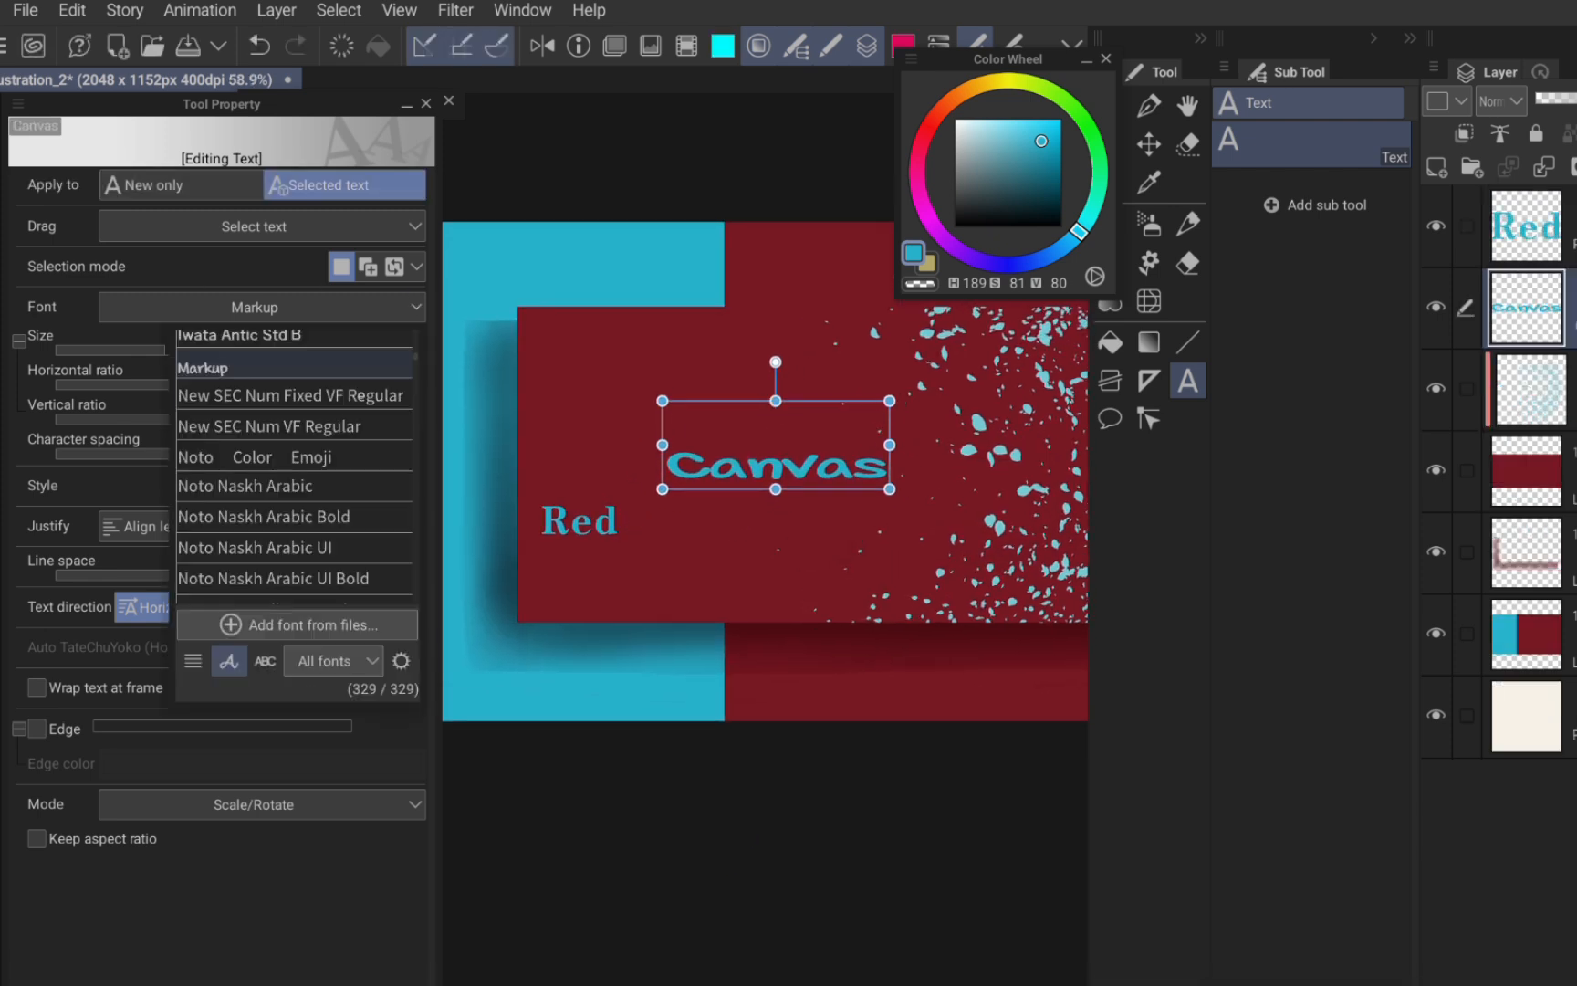
scroll(326, 522, "up", 5)
left_click(256, 477)
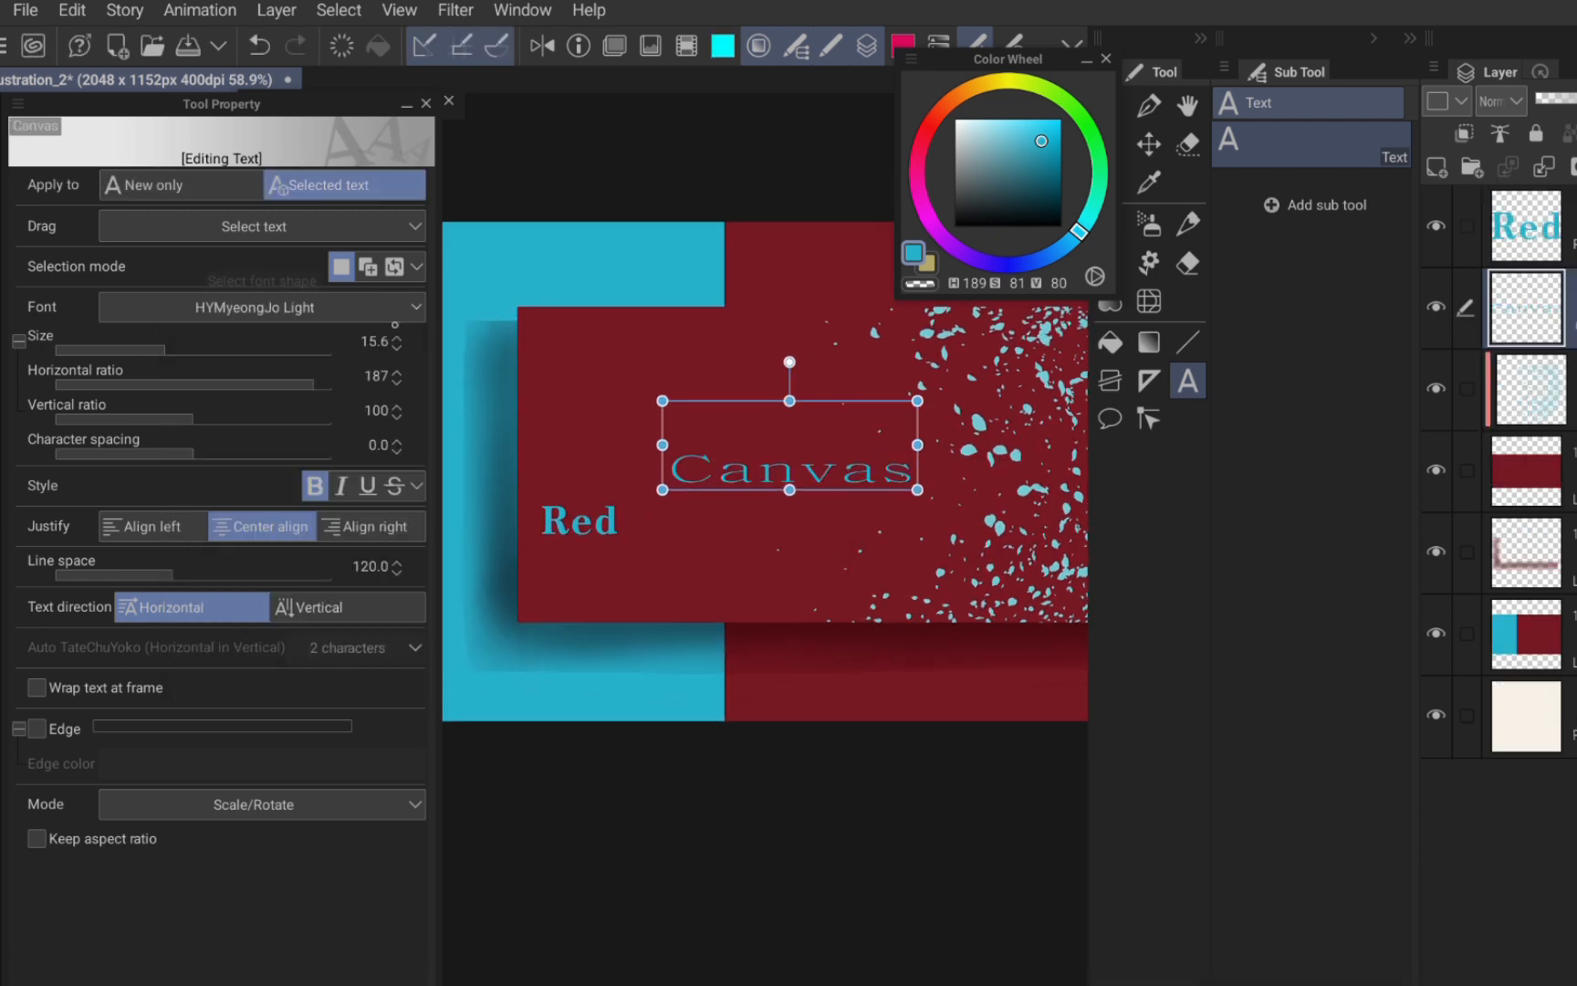
left_click(395, 317)
scroll(401, 511, "up", 5)
left_click(402, 510)
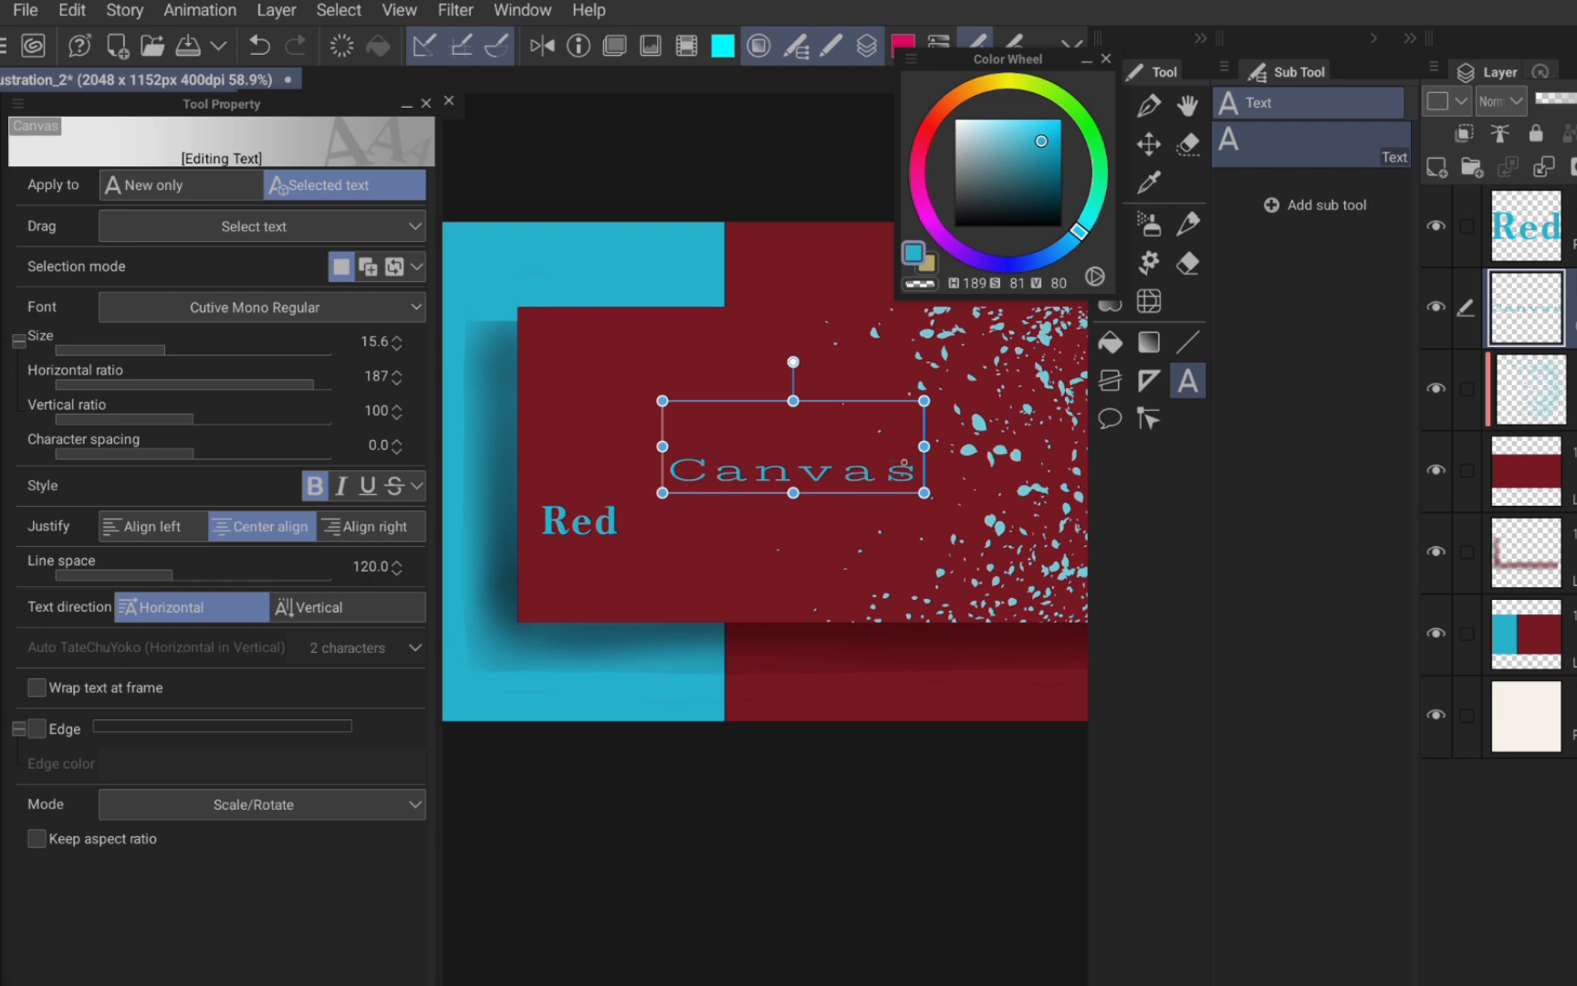
- Reshape "Canvas" to size 26.8 with a horizontal ratio of 57 and place it just right of "Red"
left_click_drag(904, 462, 762, 481)
left_click_drag(783, 466, 734, 469)
left_click_drag(627, 420, 627, 455)
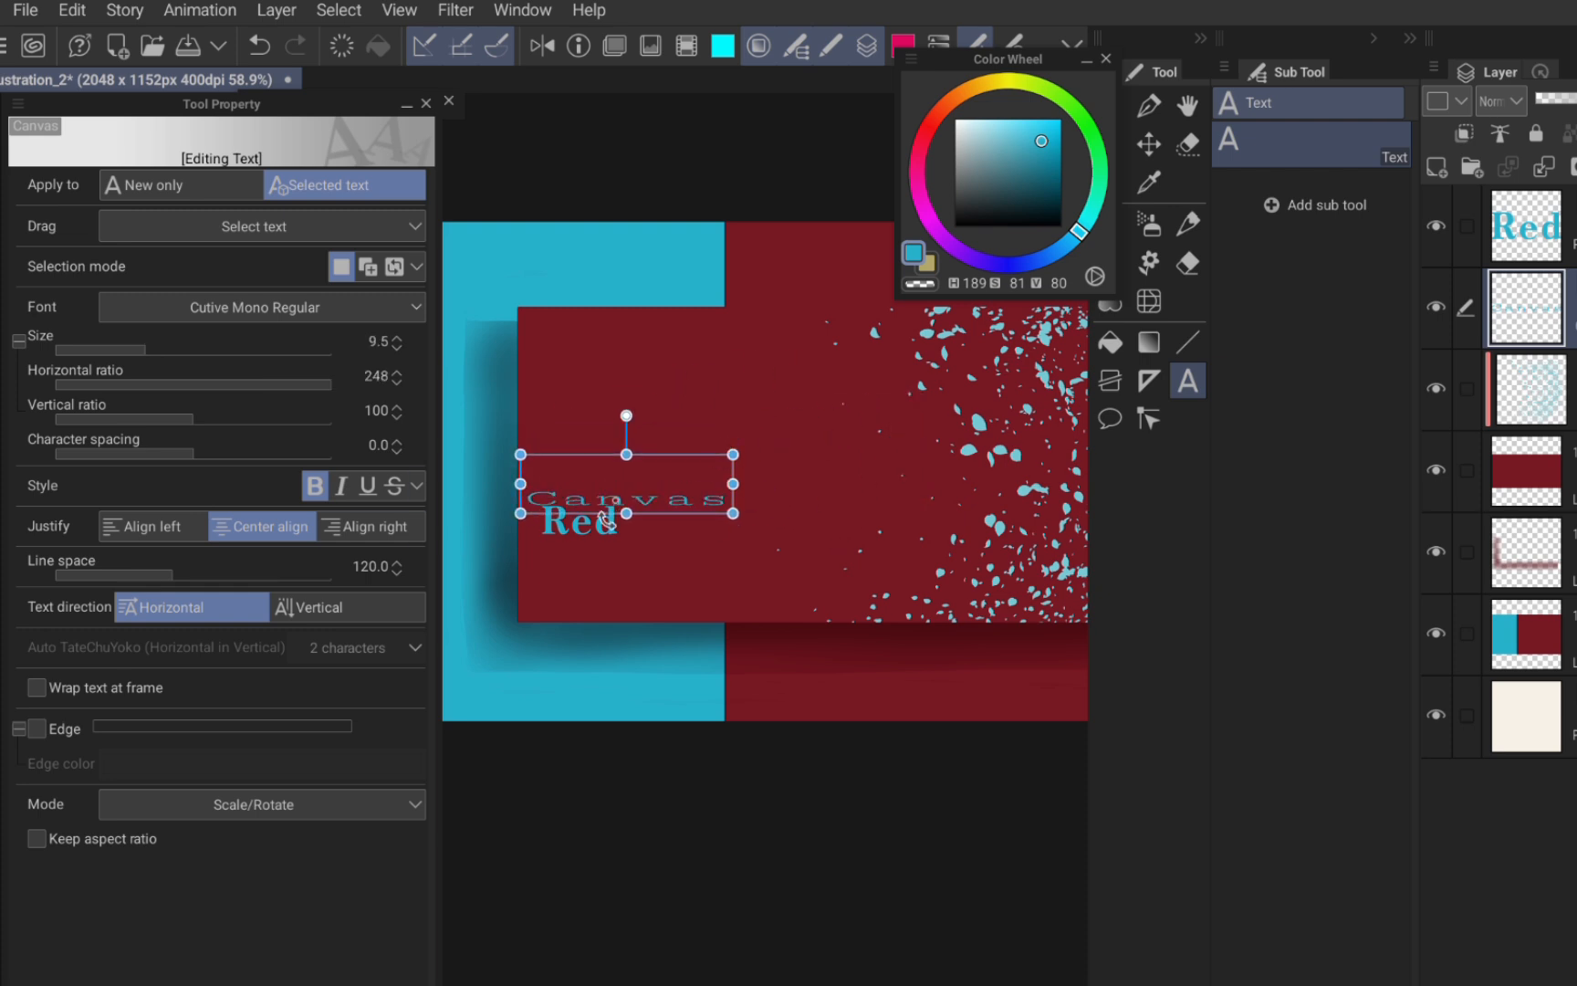
left_click_drag(520, 484, 631, 468)
left_click_drag(632, 409, 632, 317)
left_click_drag(657, 468, 763, 541)
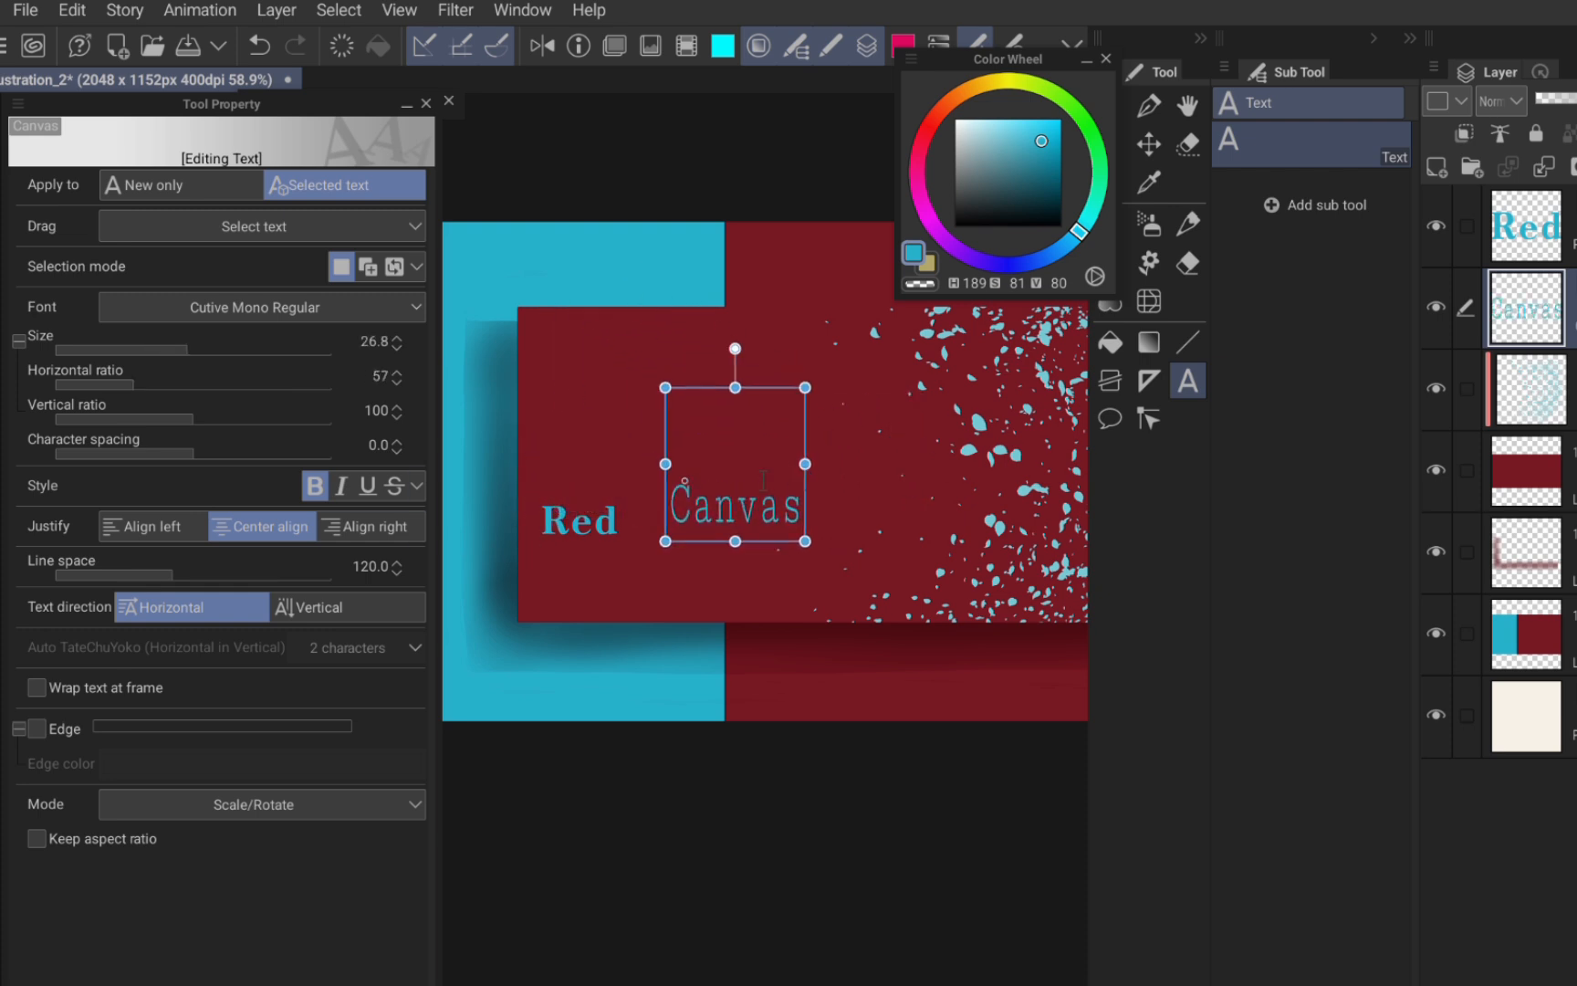
left_click(580, 521)
left_click_drag(580, 521, 650, 504)
scroll(822, 642, "down", 3)
key("ctrl+z")
key("ctrl+z")
- Enlarge the "Red" text to size 31.2 with a horizontal ratio of 79, keeping it just left of "Canvas"
scroll(760, 585, "up", 3)
scroll(767, 614, "up", 1)
left_click_drag(630, 471, 631, 450)
left_click_drag(637, 510, 631, 431)
left_click_drag(570, 513, 527, 518)
left_click_drag(702, 514, 726, 516)
left_click_drag(630, 431, 629, 476)
left_click_drag(631, 539, 623, 533)
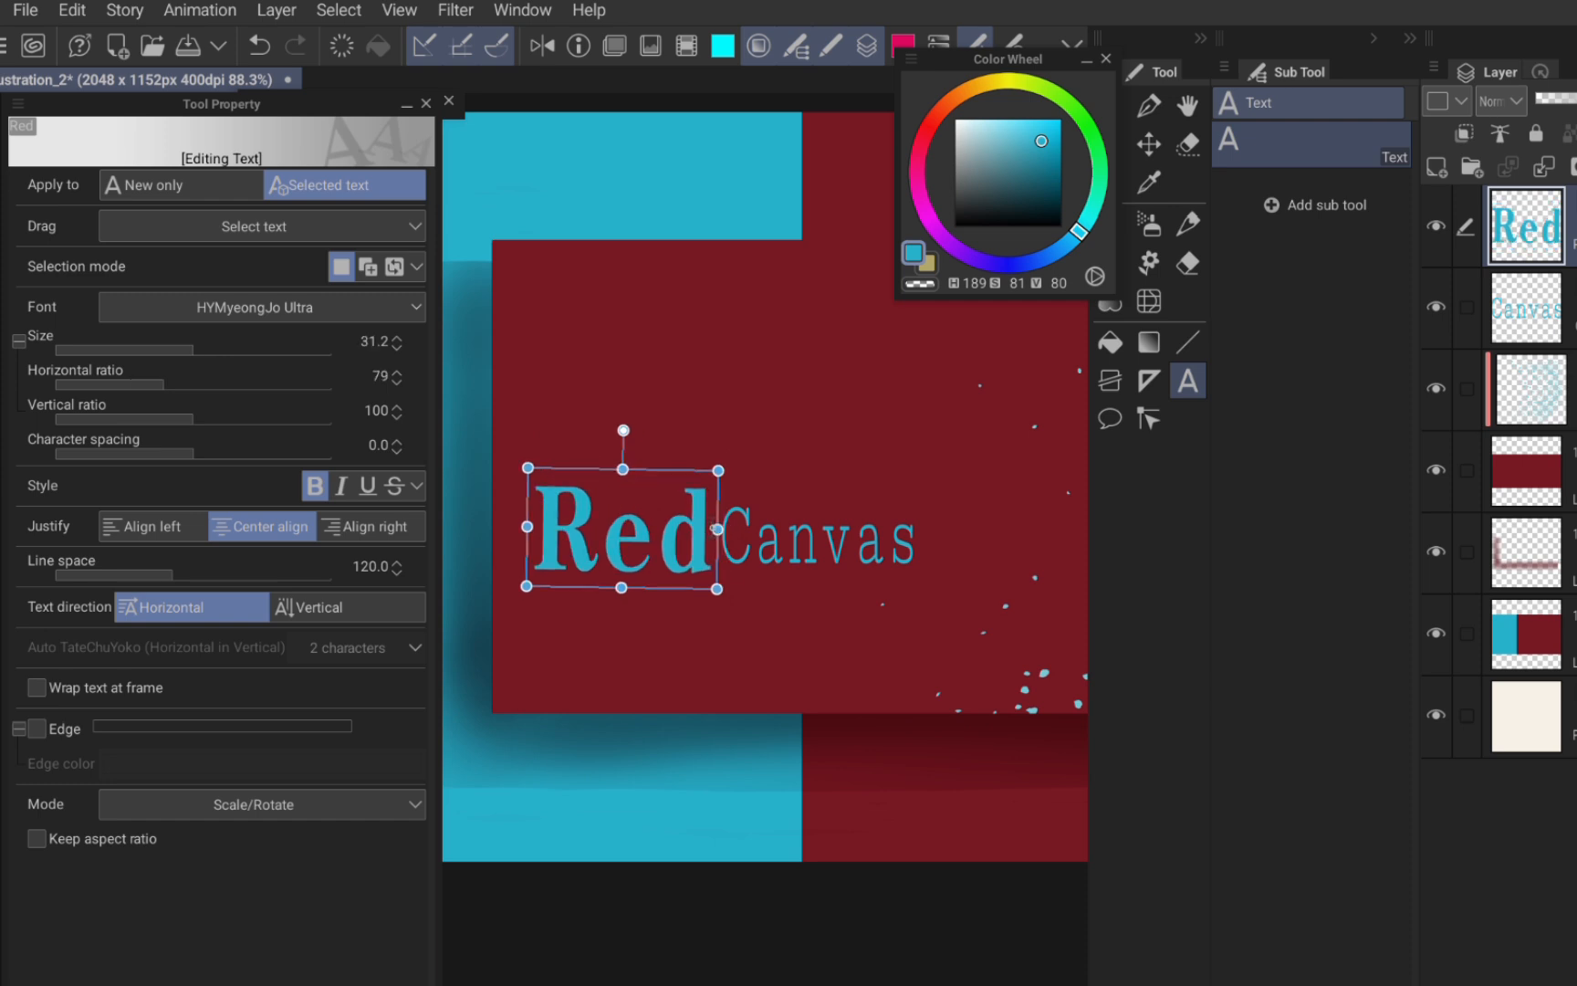
- Enlarge the "Canvas" text to size 31.7 with a horizontal ratio of 64, extending it away from "Red"
left_click(776, 537)
left_click_drag(817, 362, 815, 321)
mouse_move(920, 462)
left_mouse_down()
mouse_move(943, 457)
mouse_move(931, 461)
left_mouse_up()
left_click_drag(932, 454, 997, 455)
- Move "Canvas" slightly down and away from "Red" so both words line up with a small gap
left_click(667, 549)
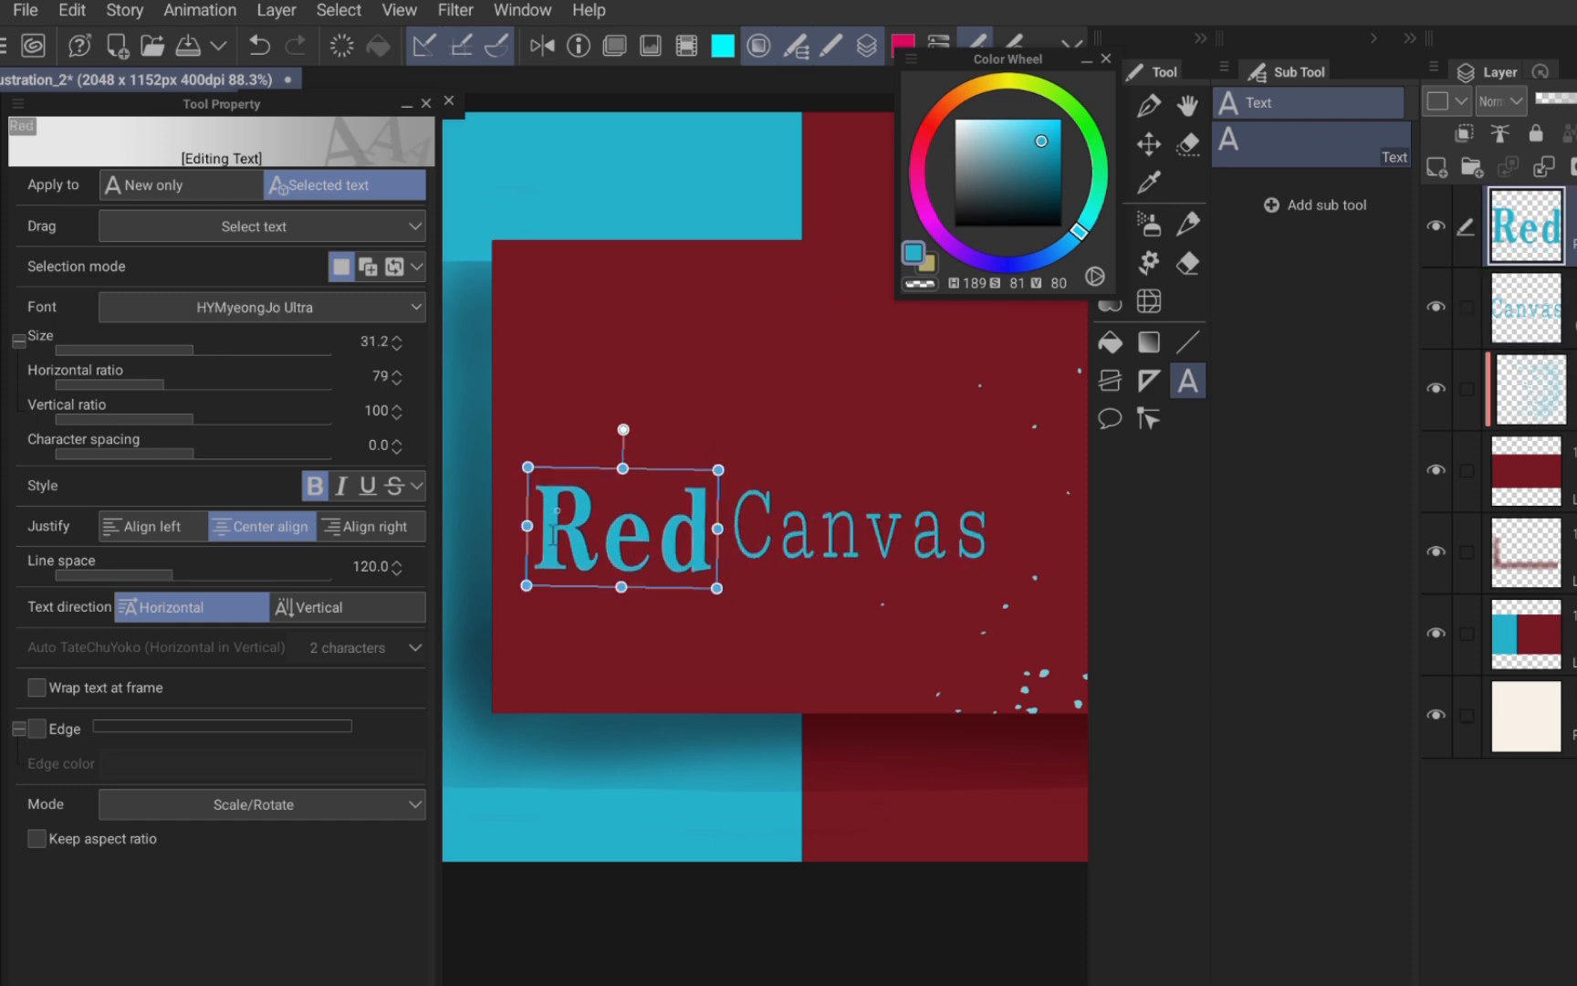
scroll(598, 457, "down", 2)
left_click(789, 513)
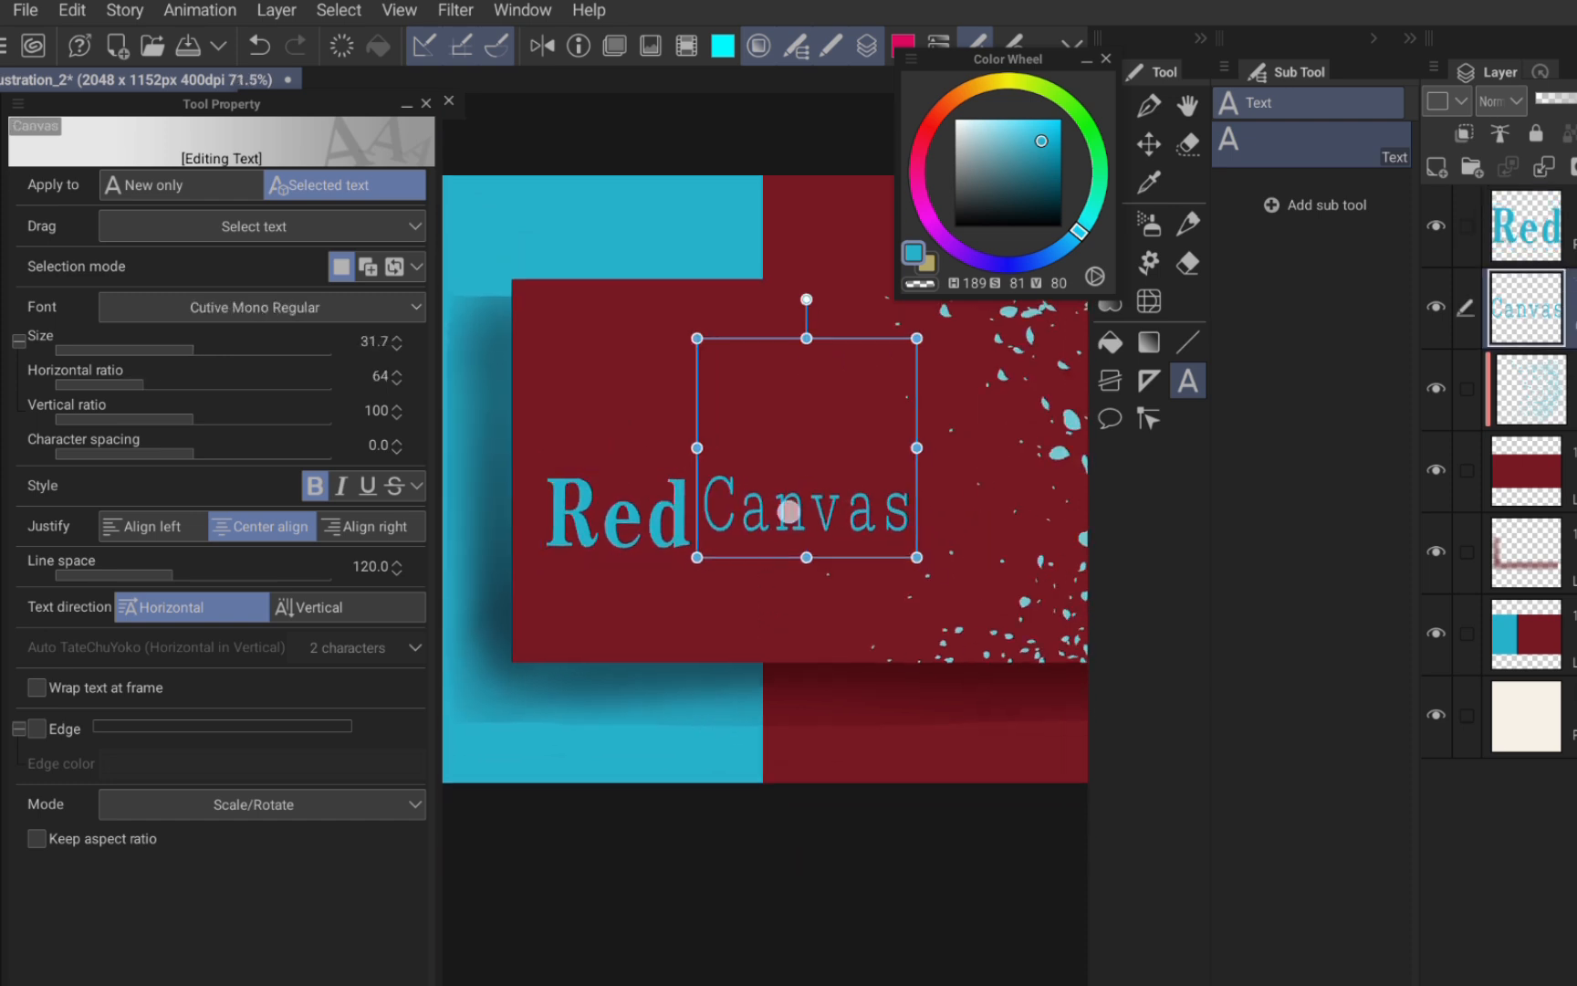
left_click_drag(788, 512, 796, 527)
left_click(845, 489)
scroll(847, 577, "down", 3)
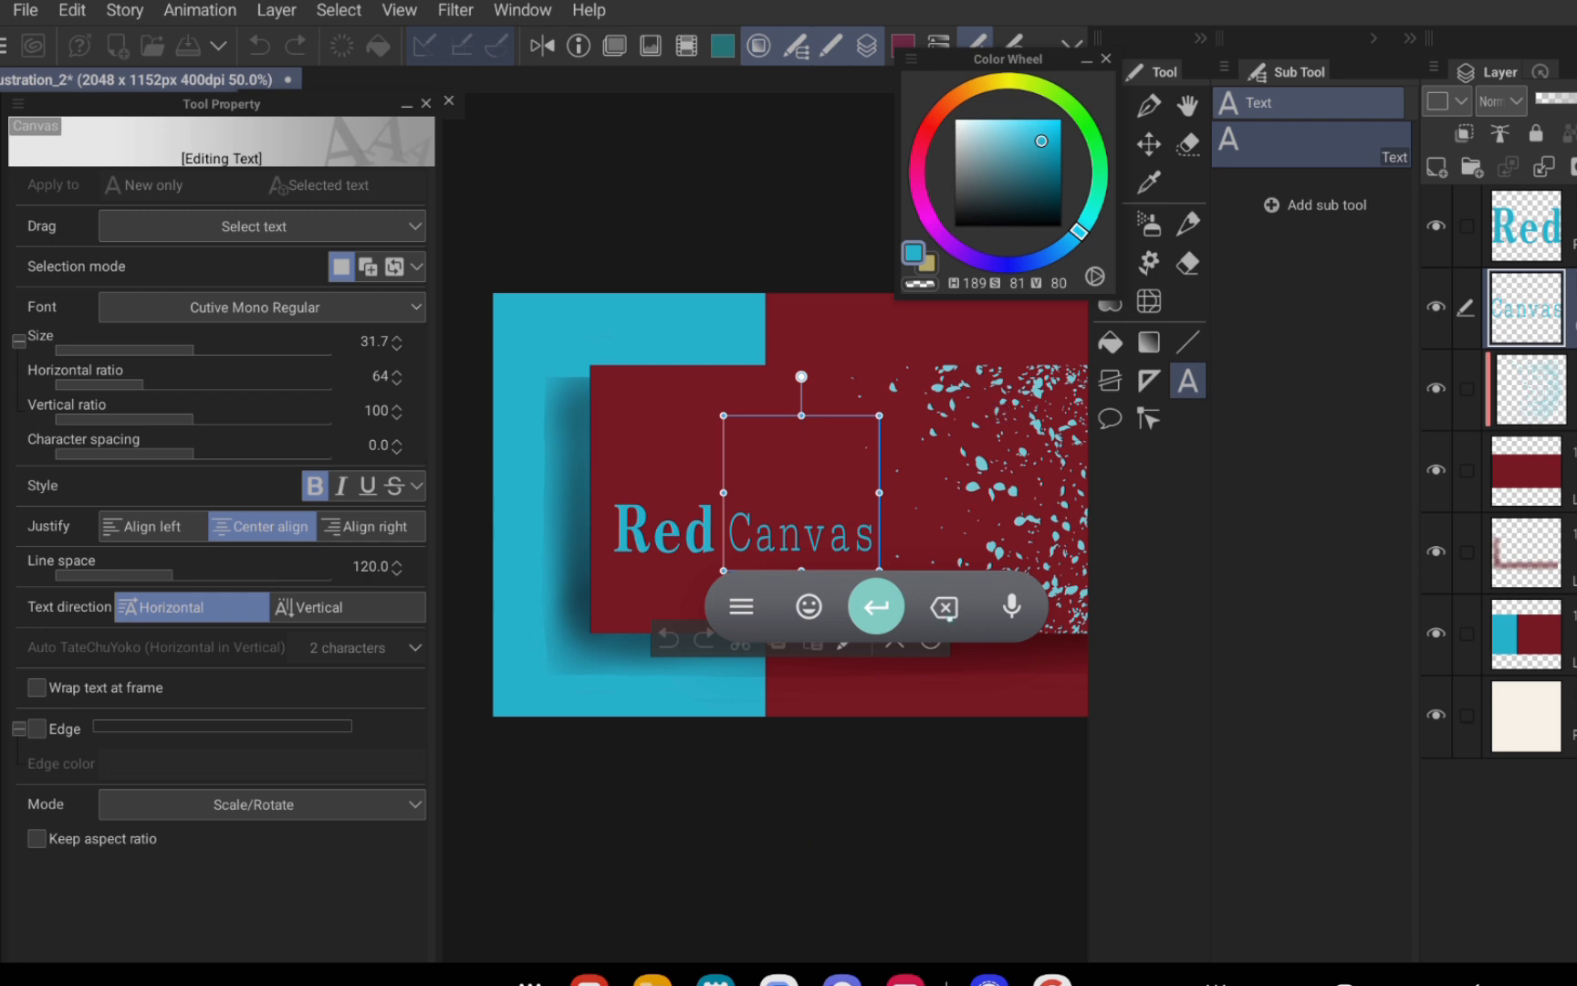
scroll(800, 592, "down", 1)
- Browse the available fonts for the "Red" text through the Noto Sans families, leaving HYMyeongJo Ultra applied
left_click(680, 538)
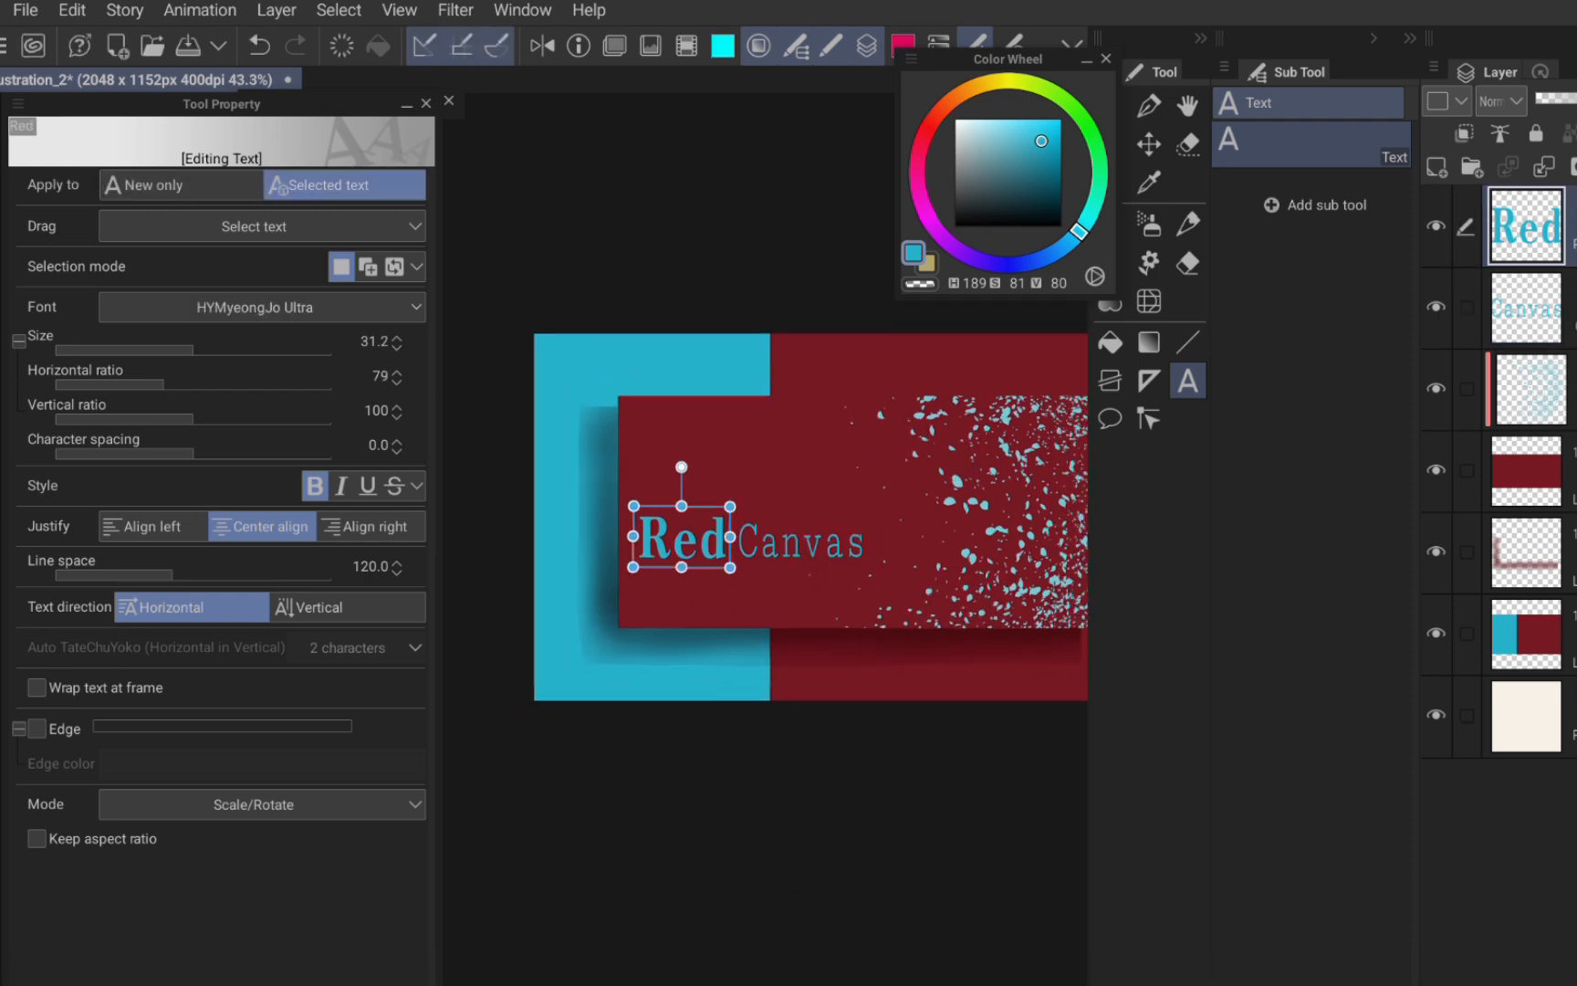
scroll(778, 880, "down", 2)
scroll(722, 803, "up", 3)
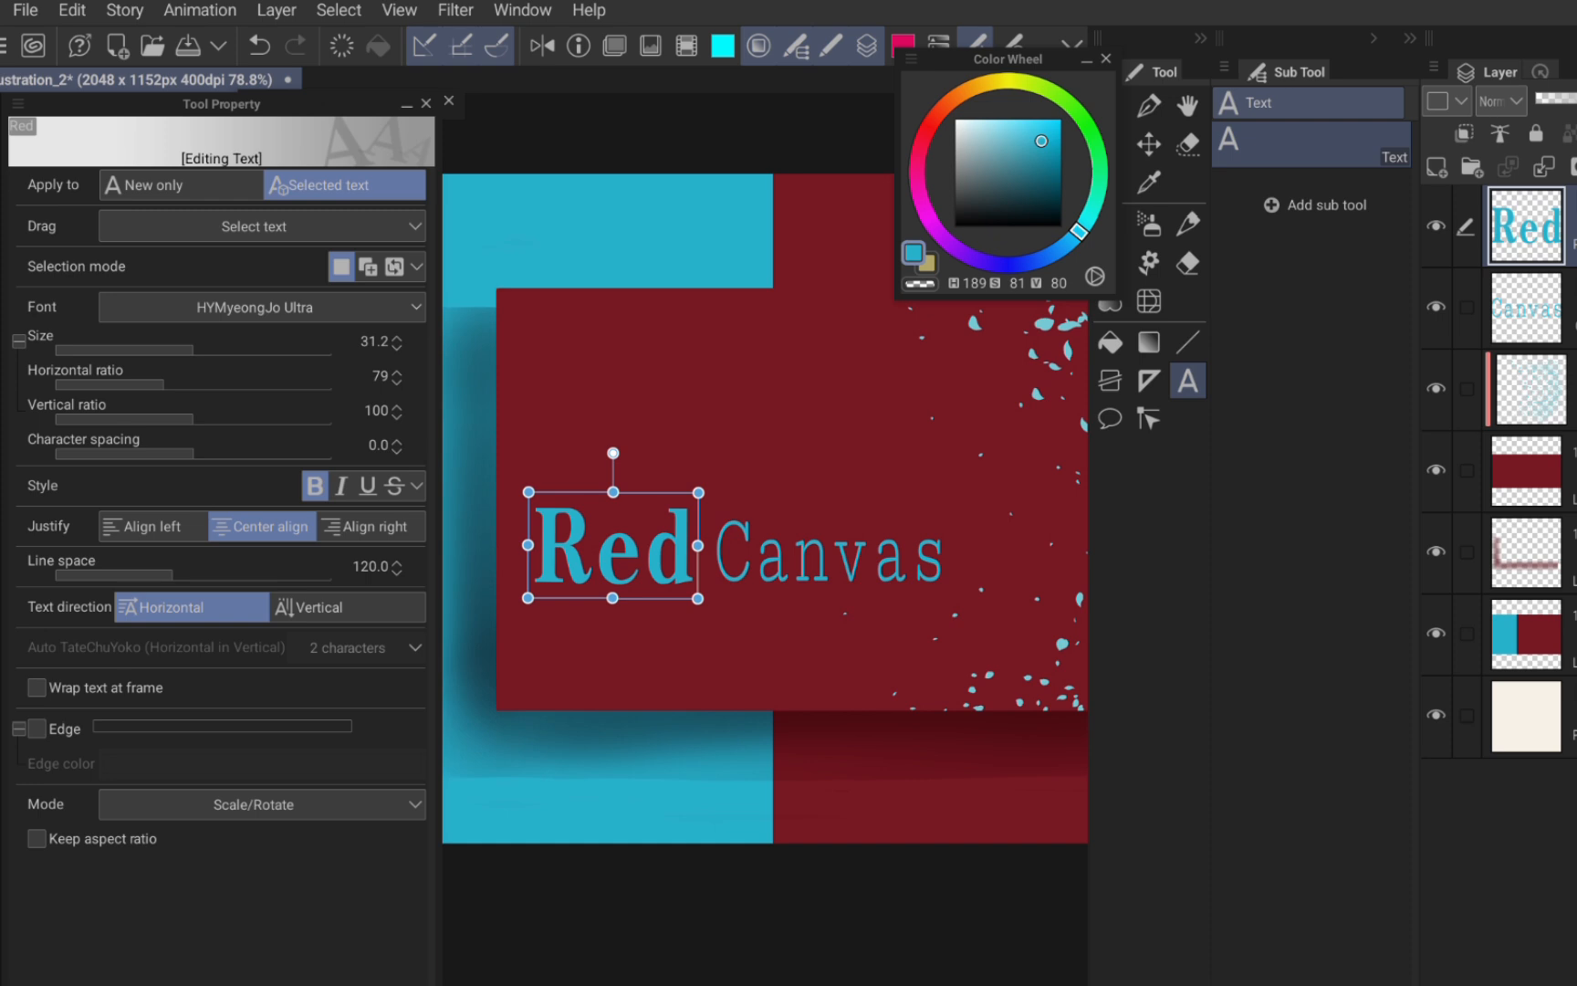
left_click(400, 301)
scroll(375, 398, "down", 10)
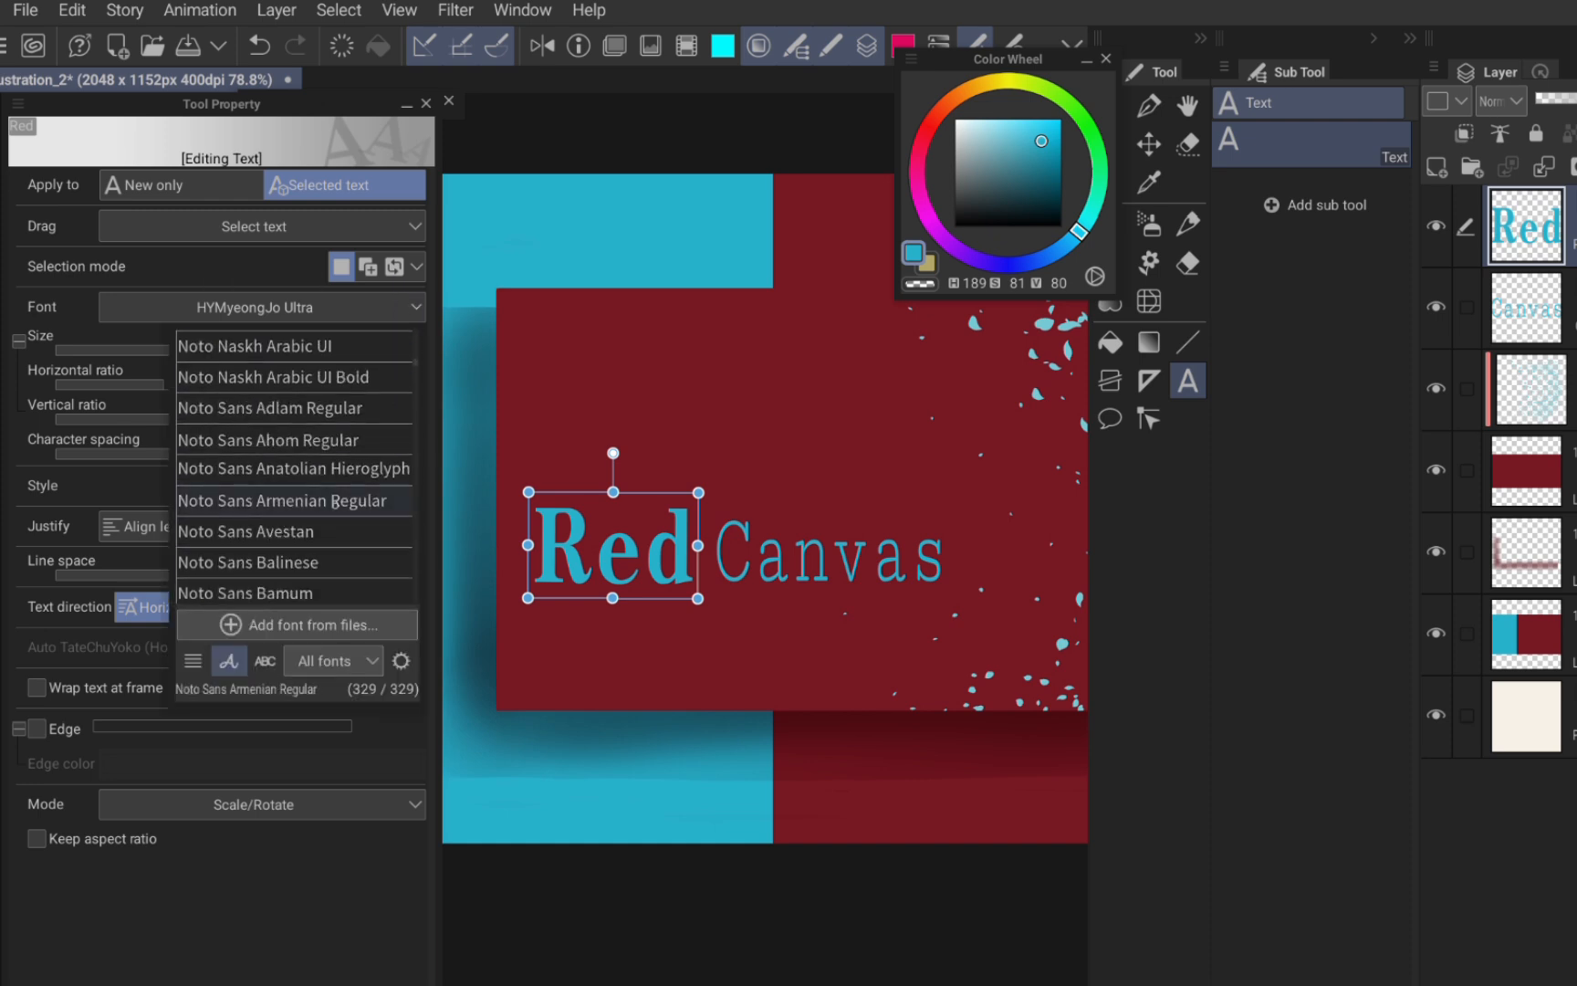
scroll(375, 398, "down", 15)
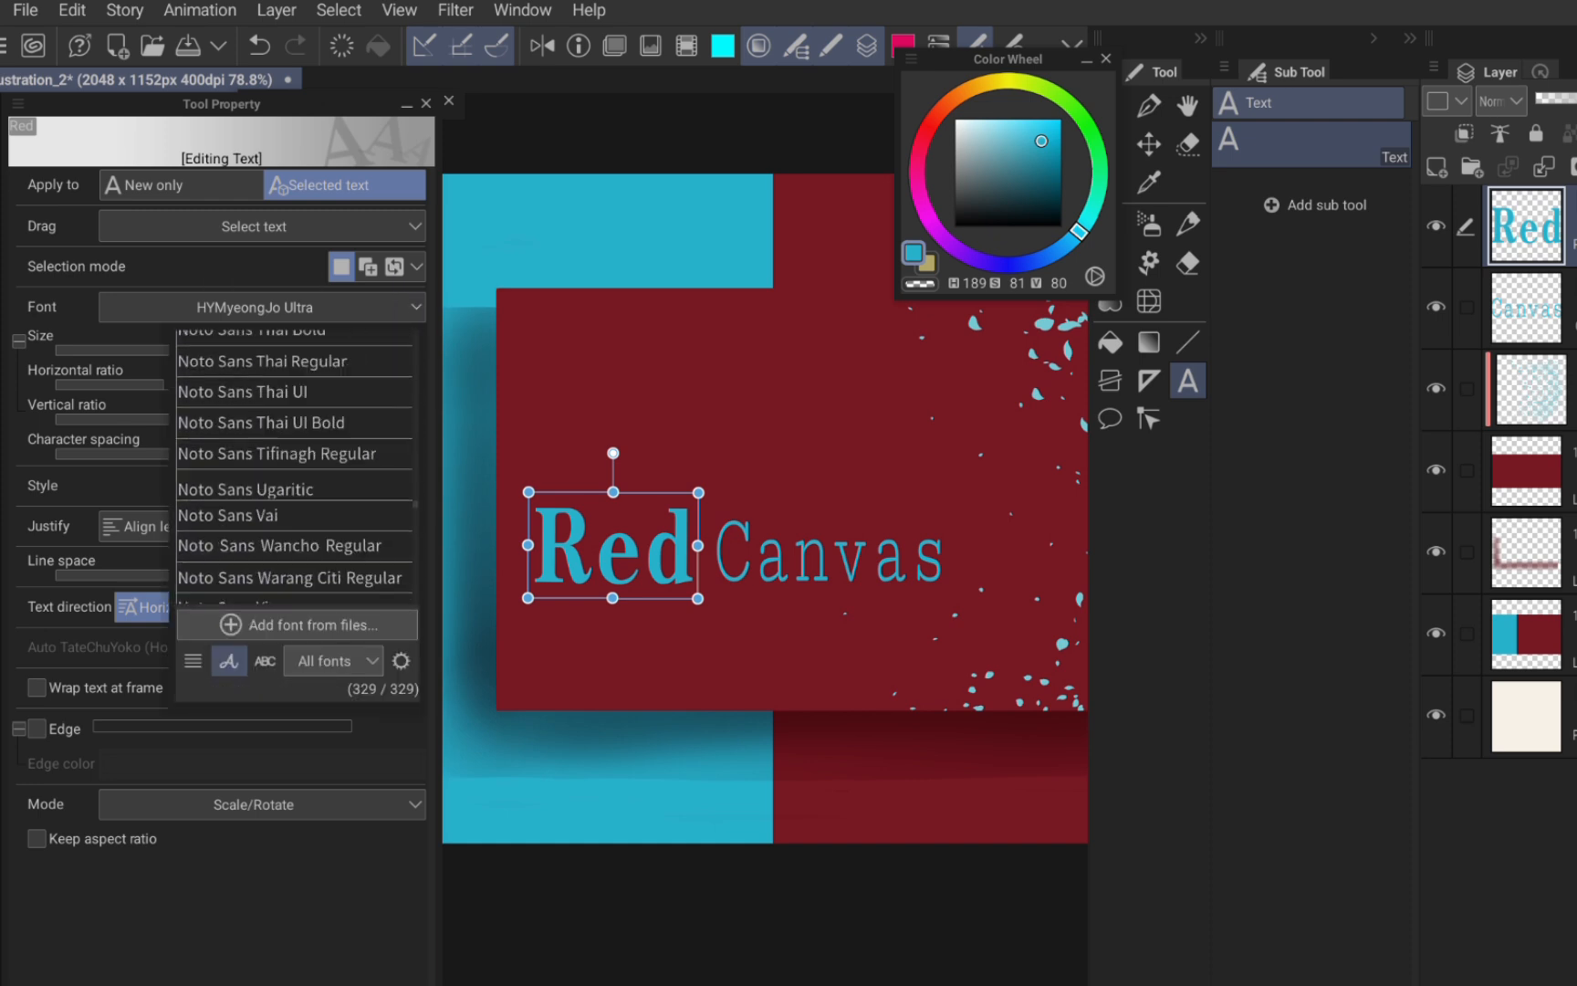
left_click(772, 388)
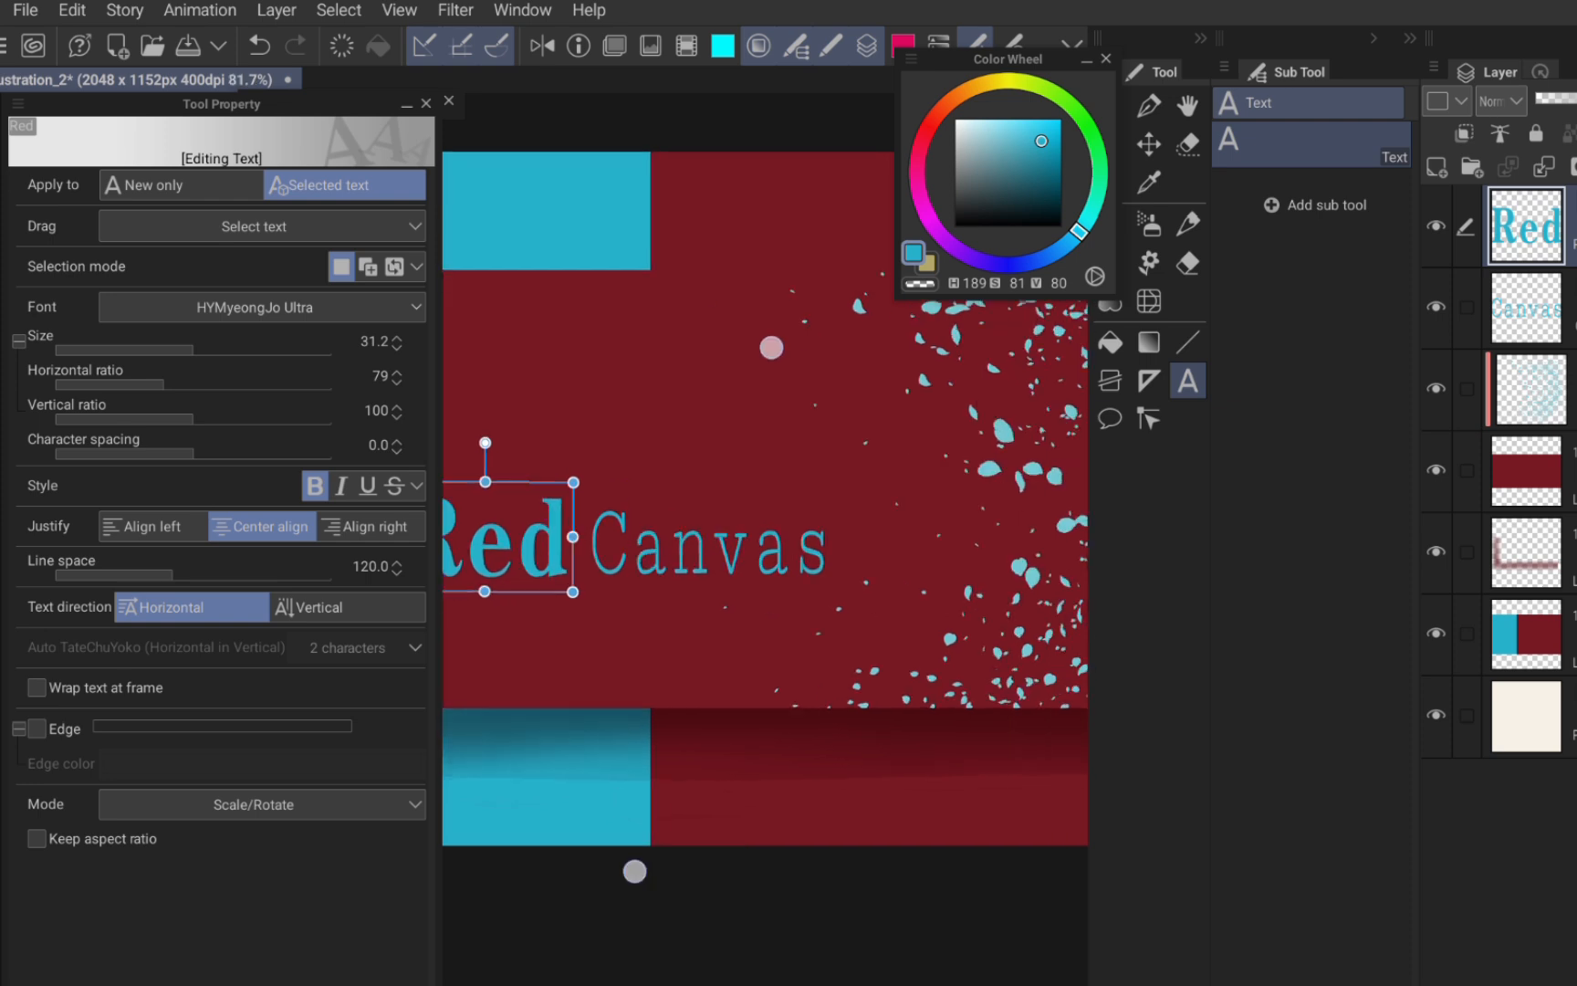
scroll(703, 607, "down", 2)
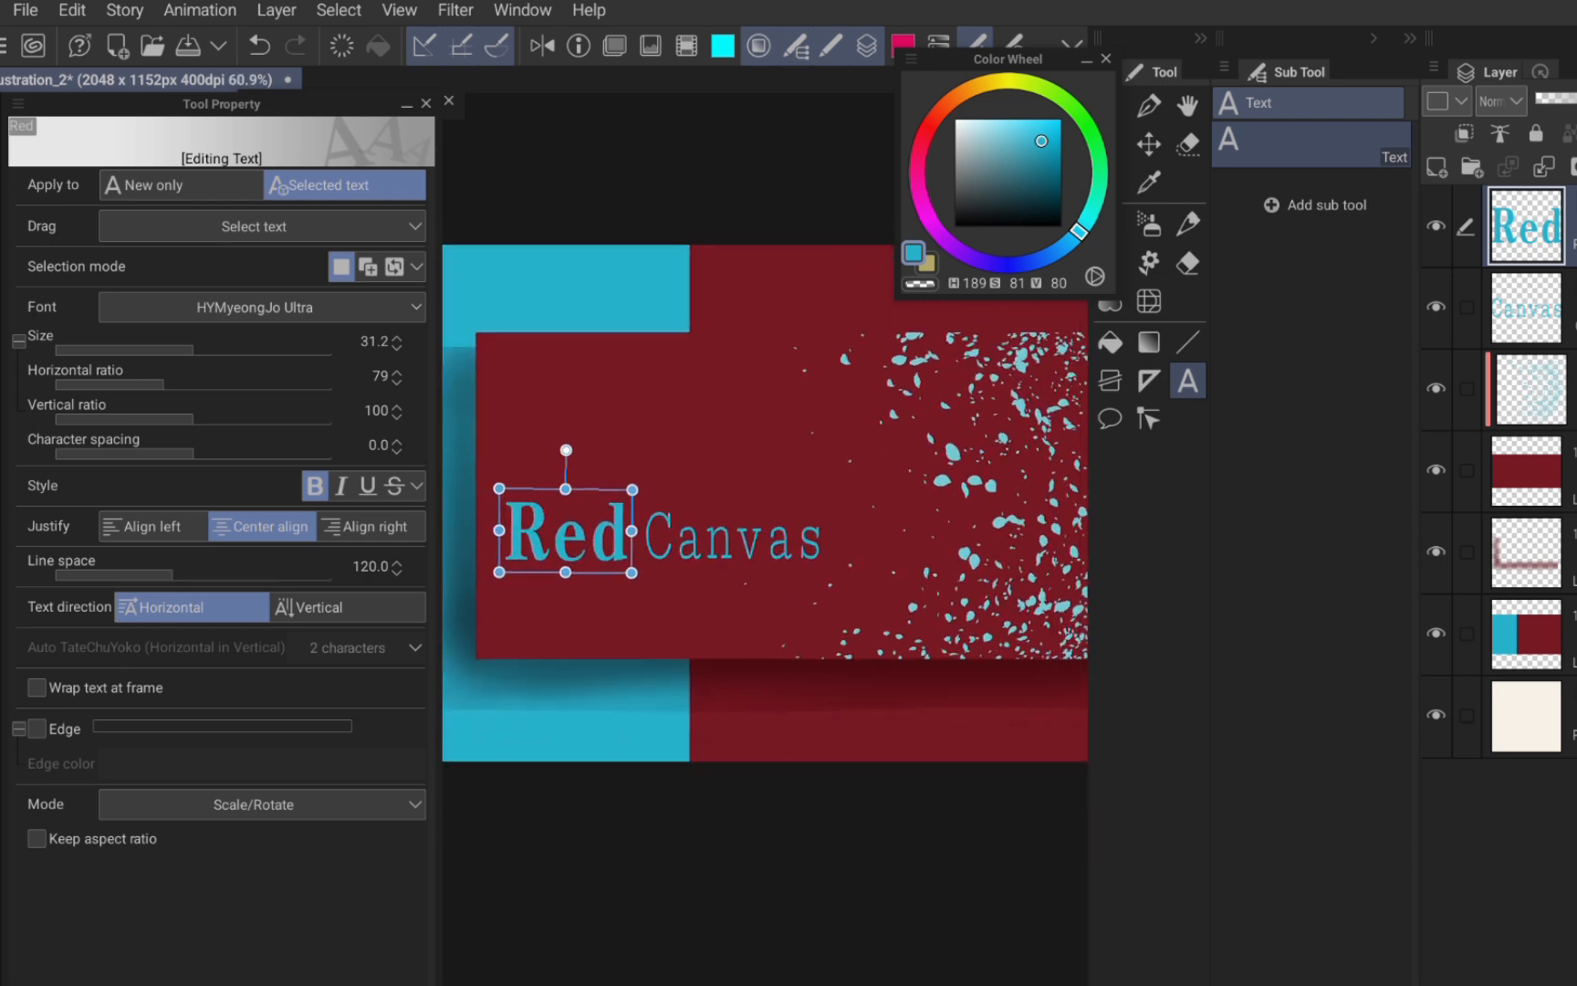
scroll(756, 531, "down", 4)
- Add a new empty layer above the "Red" text layer
left_click(1531, 390)
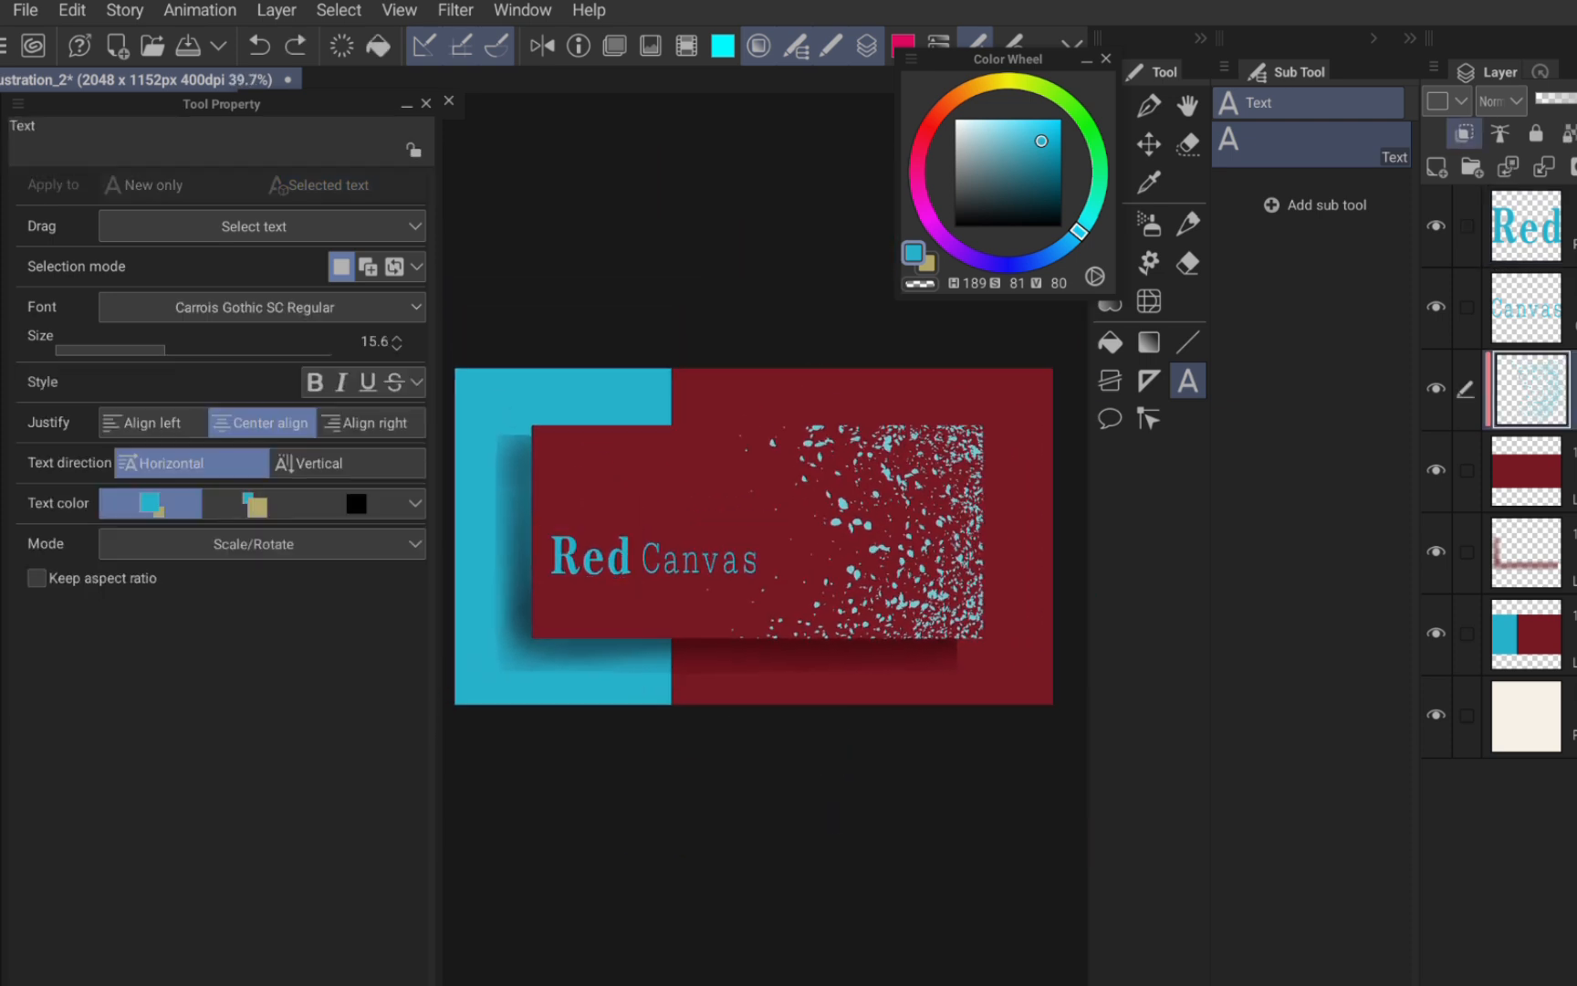
scroll(815, 557, "down", 1)
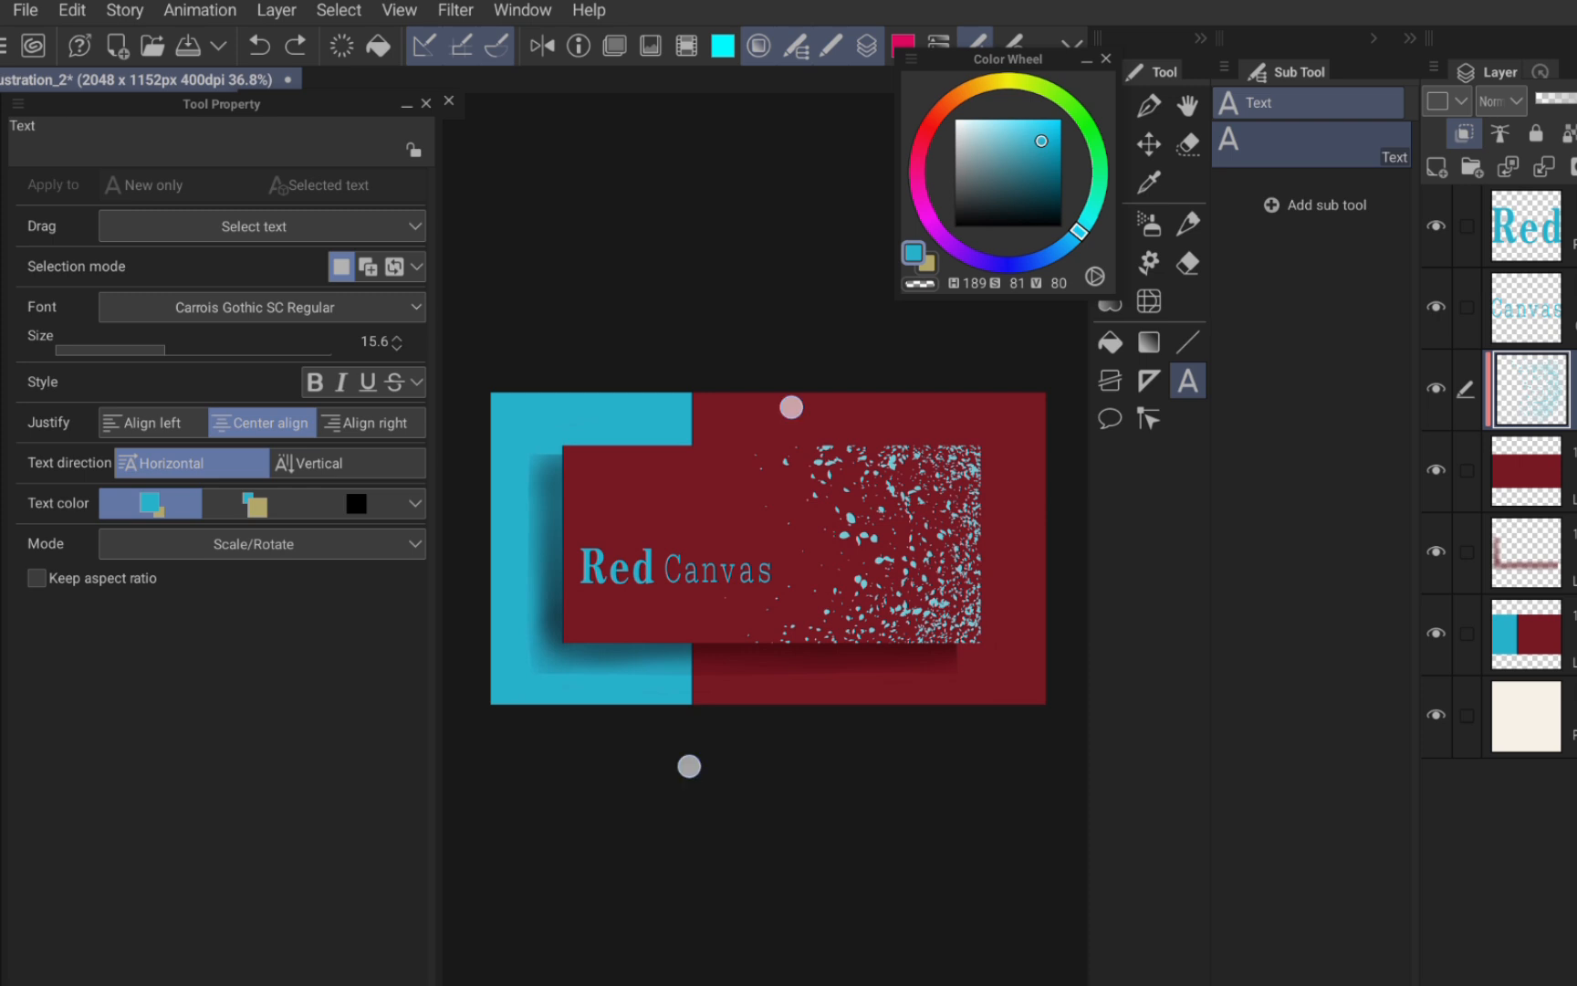
scroll(739, 587, "up", 3)
left_click(598, 557)
left_click(1437, 167)
- Choose the Straight line figure tool and set its brush size to 4.3
scroll(766, 593, "up", 1)
left_click(1188, 342)
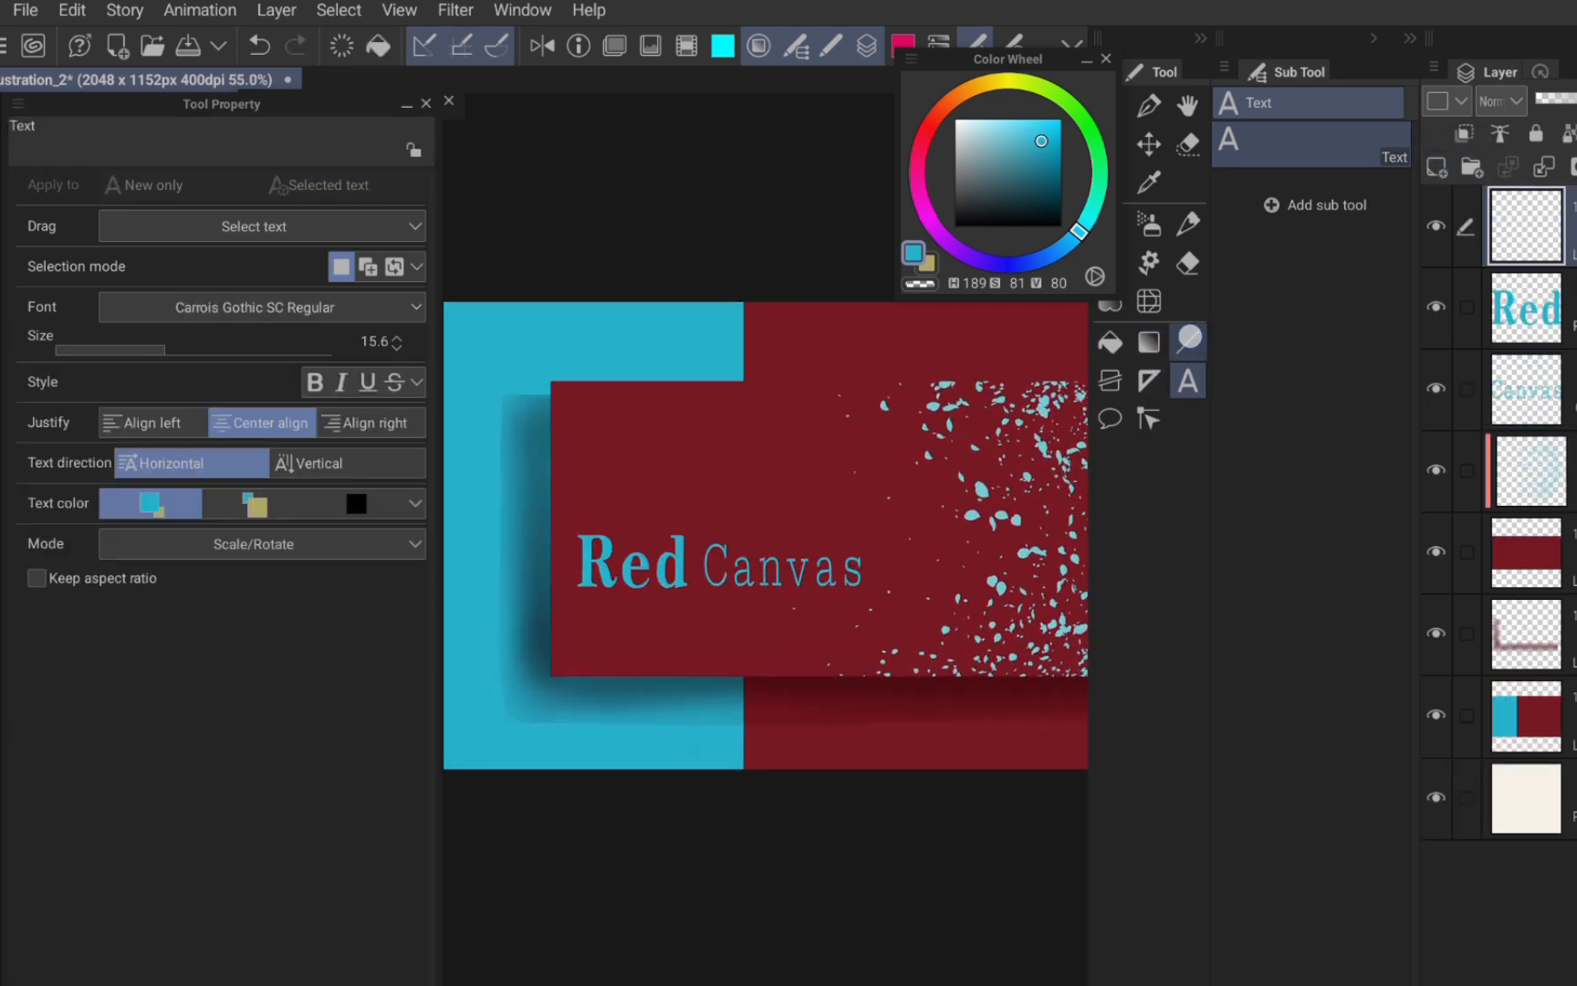
scroll(736, 602, "up", 2)
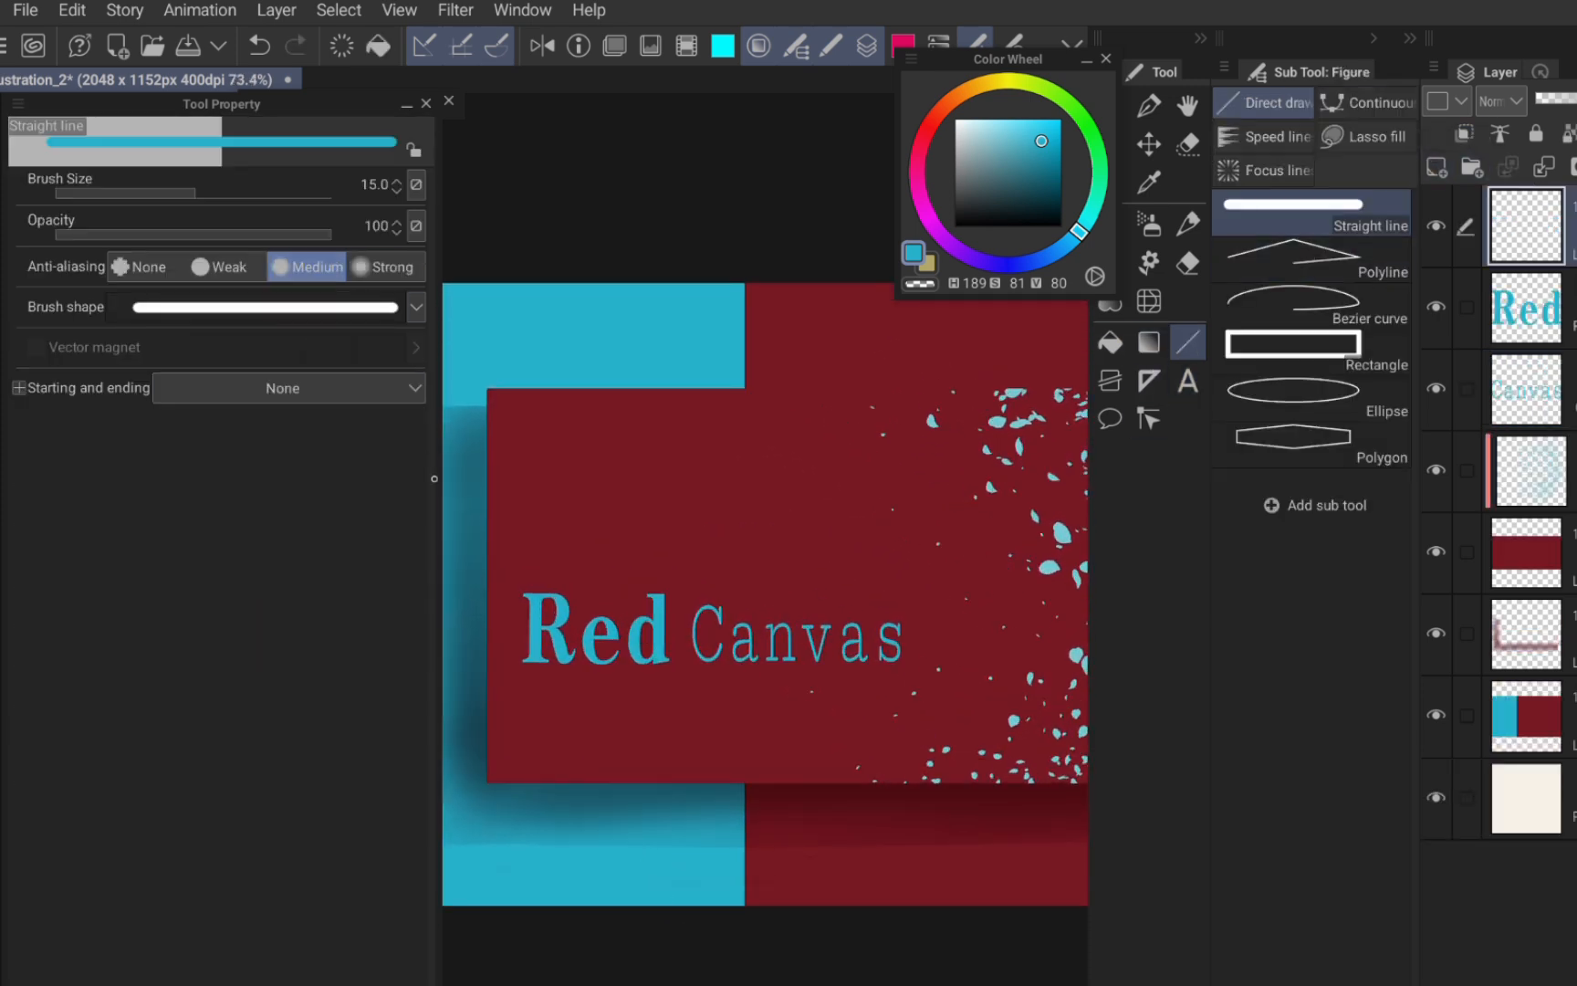
left_click_drag(438, 584, 216, 553)
left_click_drag(90, 191, 78, 191)
scroll(657, 584, "up", 1)
left_click_drag(413, 551, 817, 500)
key("ctrl+z")
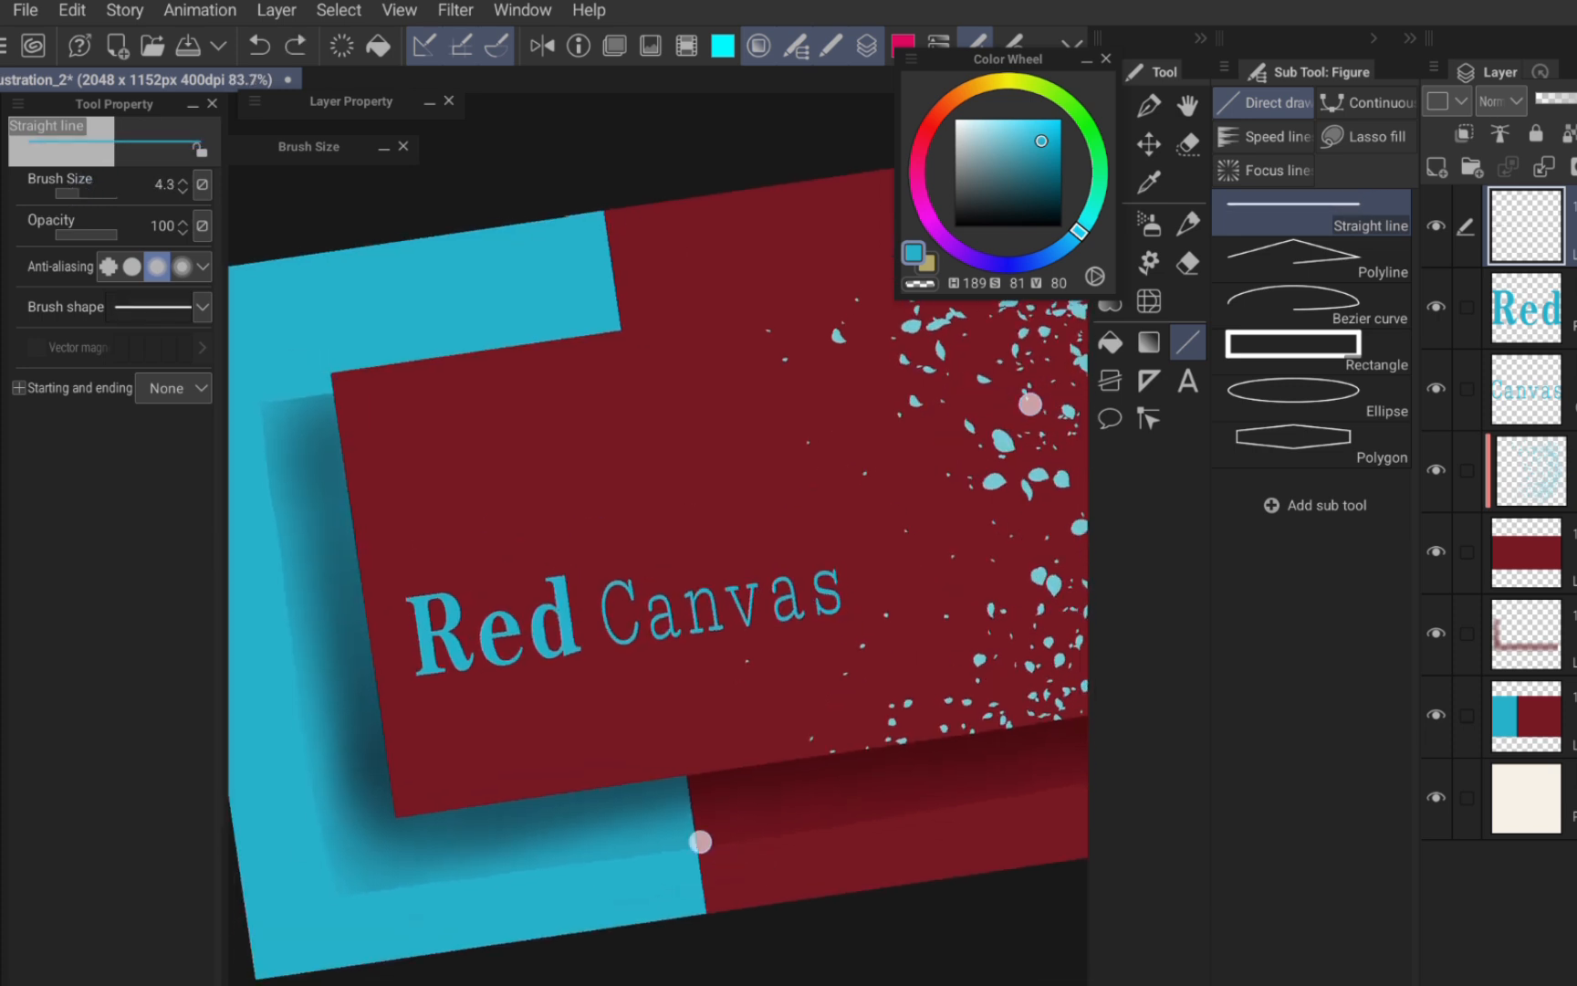
- Draw one thin light blue horizontal line just below the "Red Canvas" lettering and another just above it
scroll(864, 621, "up", 1)
left_click_drag(426, 611, 831, 611)
scroll(658, 521, "up", 1)
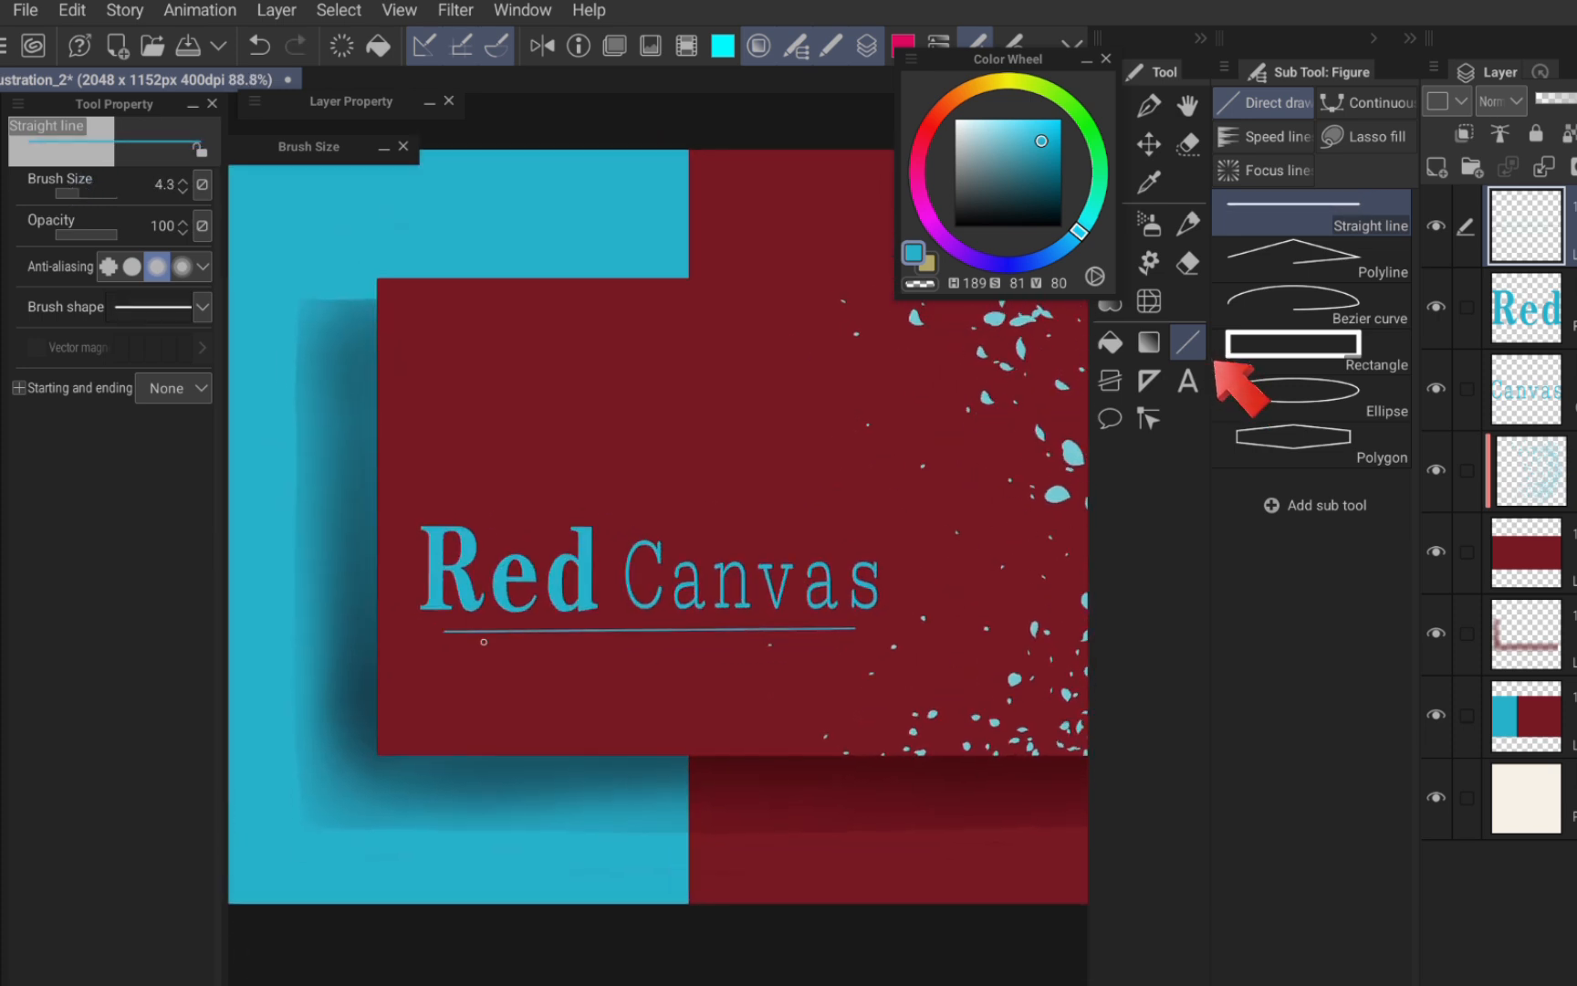
left_click_drag(455, 507, 844, 506)
scroll(637, 795, "down", 4)
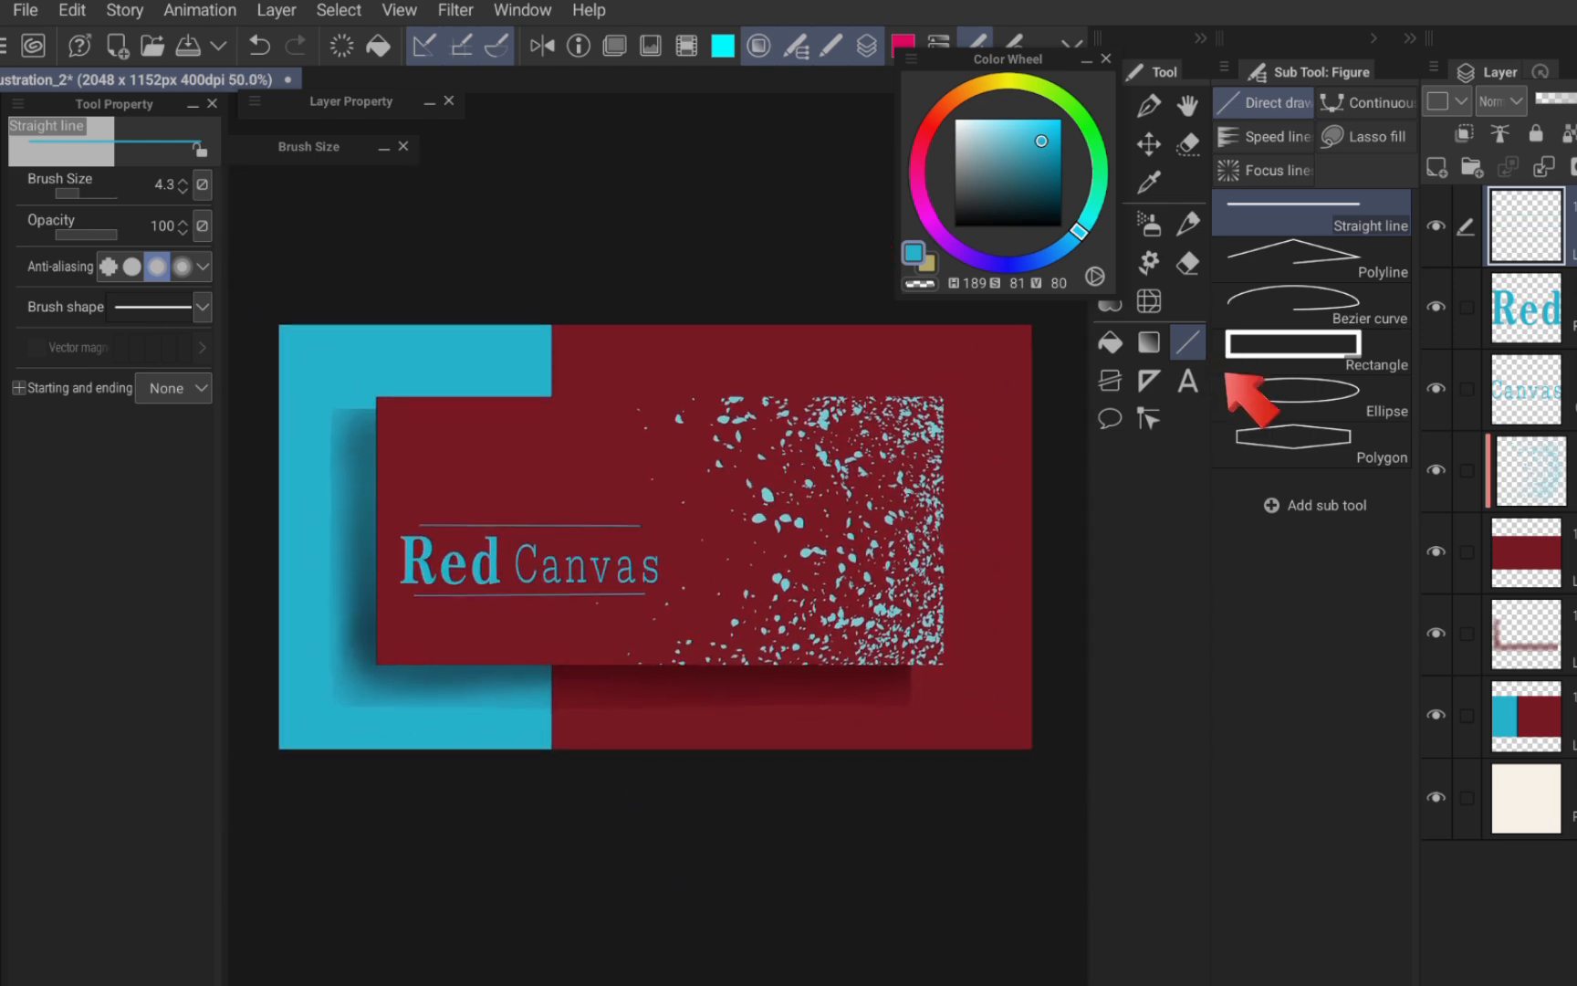
- Save the finished banner illustration
scroll(745, 639, "up", 1)
scroll(736, 644, "down", 1)
scroll(800, 695, "up", 1)
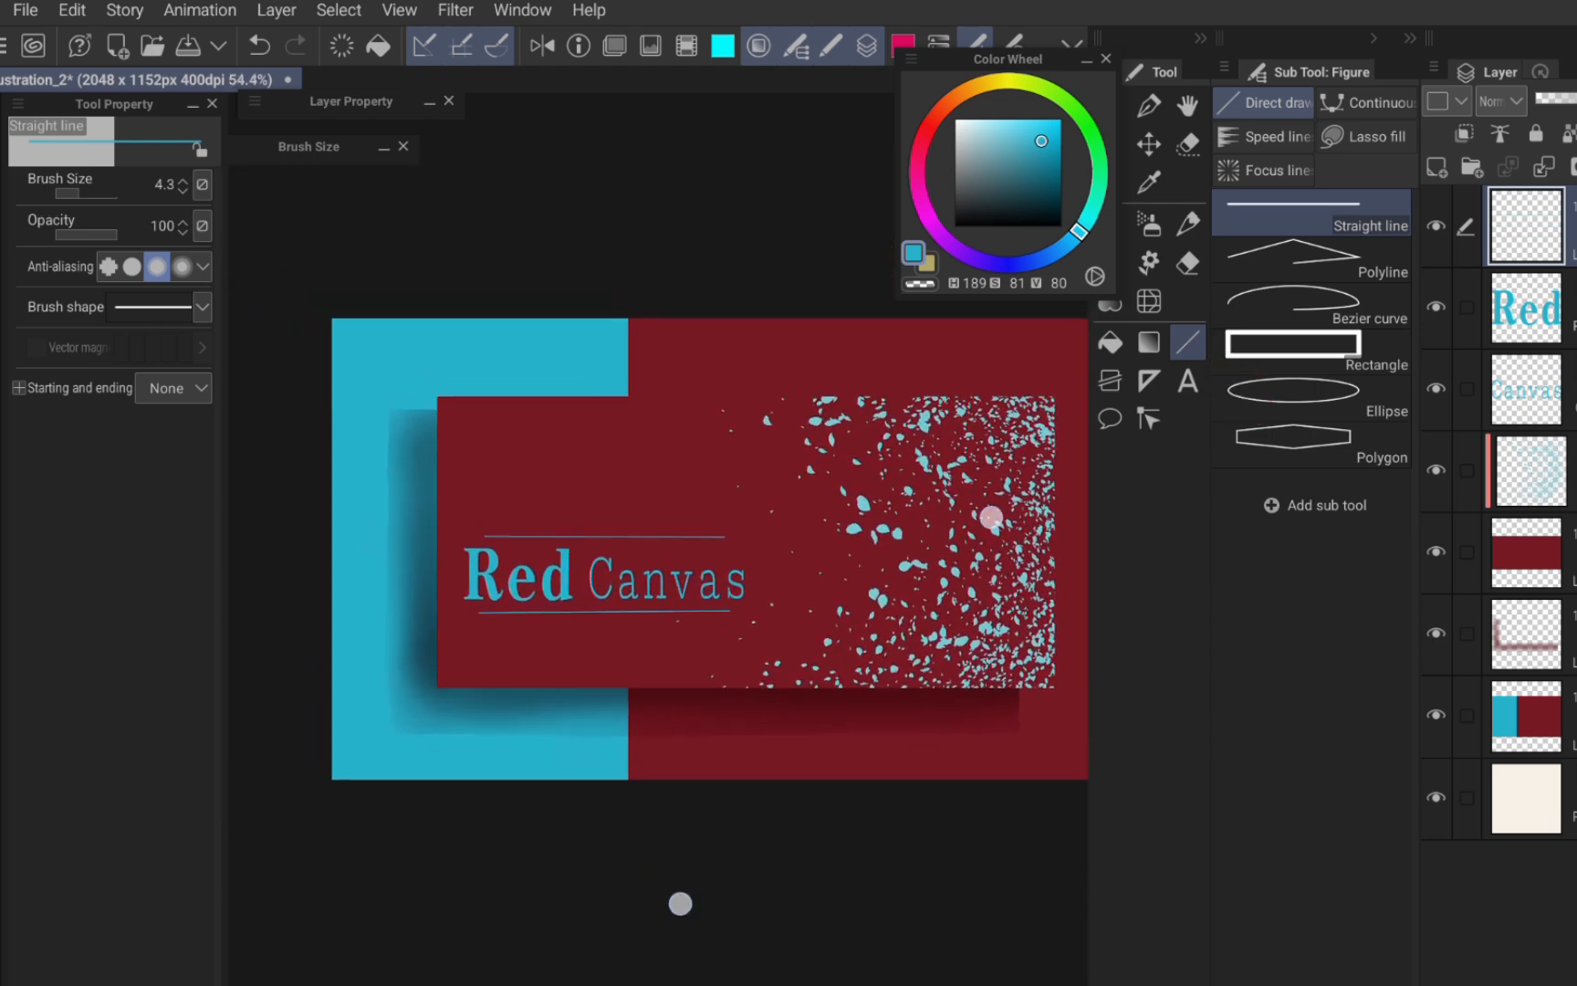
scroll(796, 684, "down", 2)
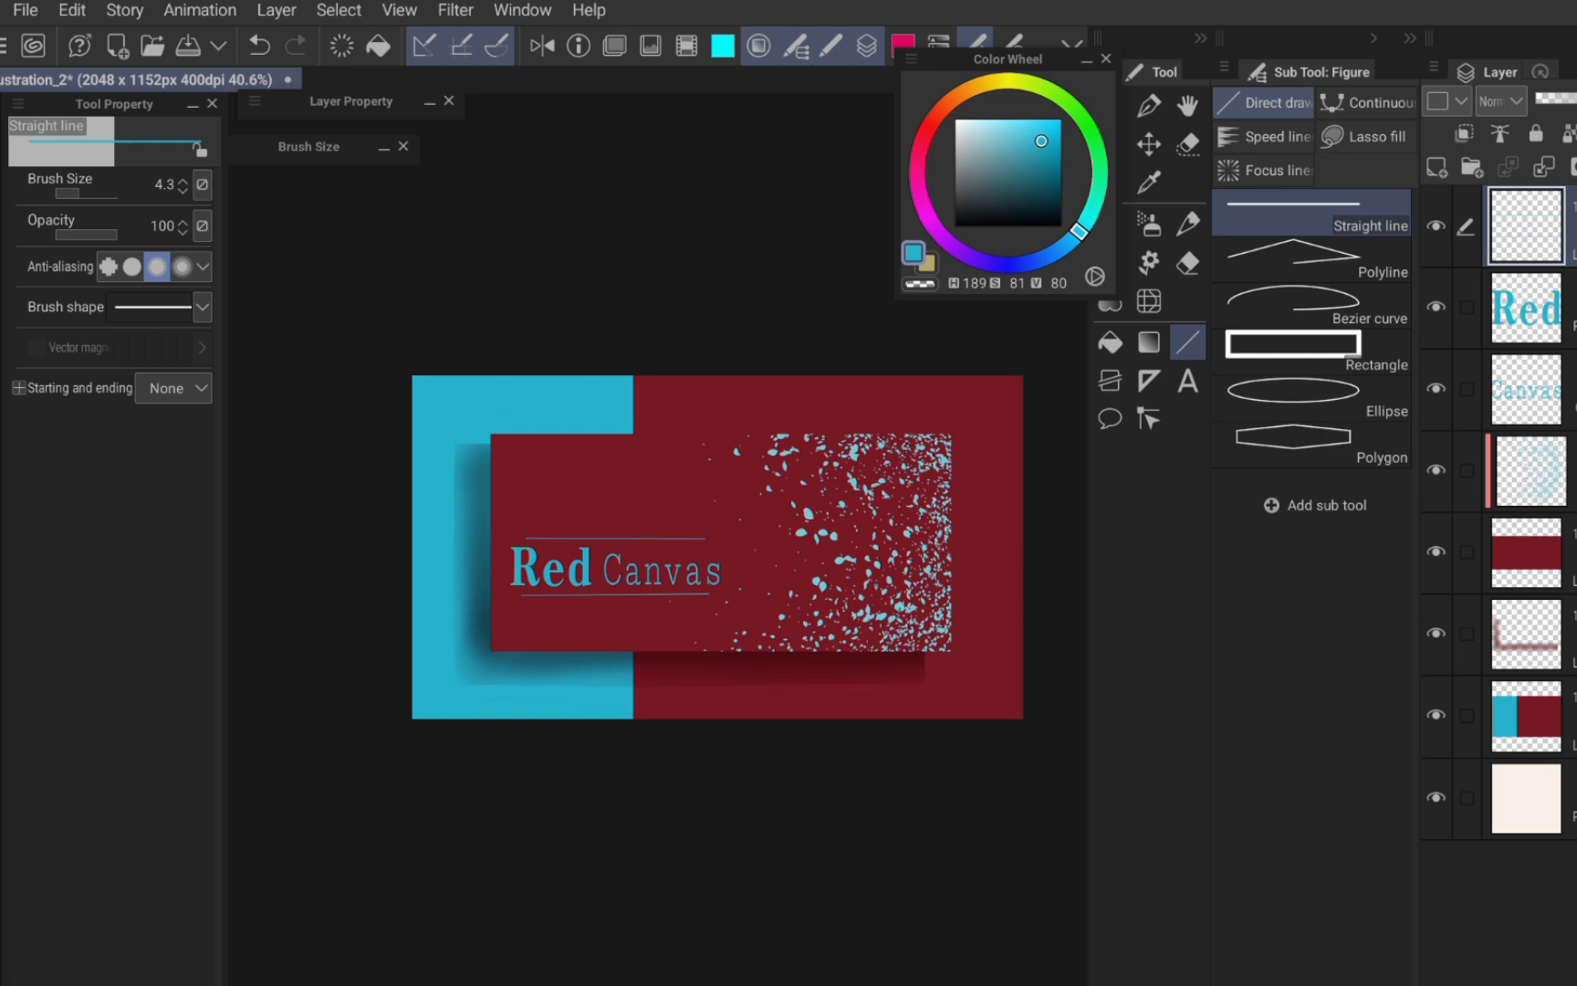
left_click(188, 46)
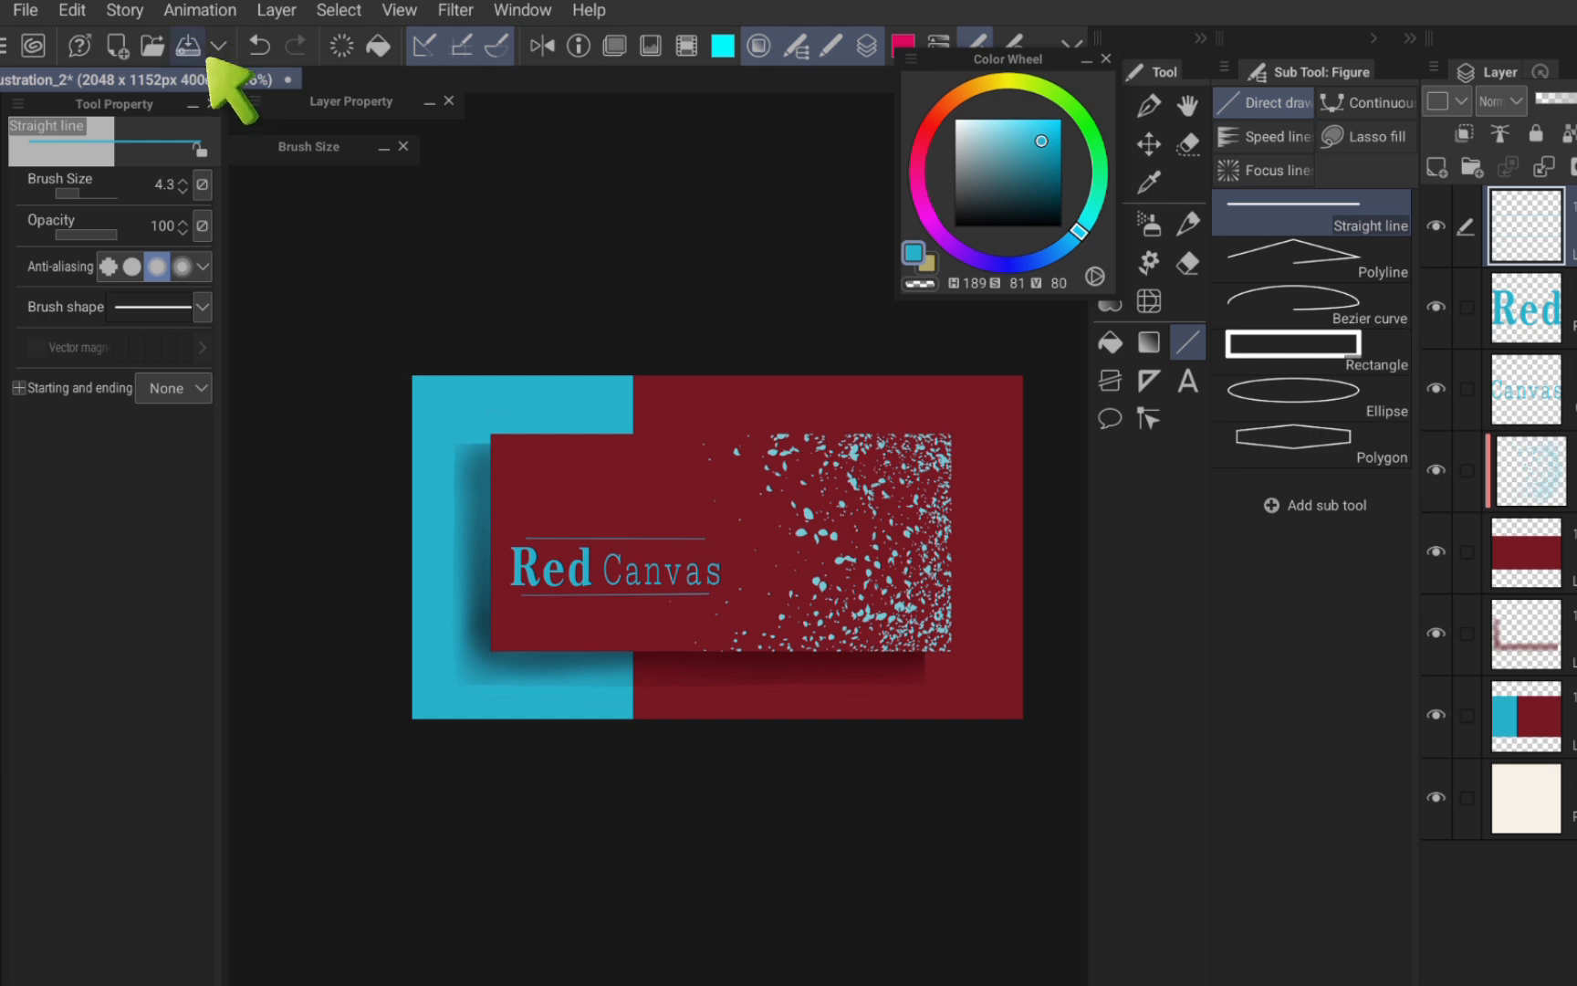